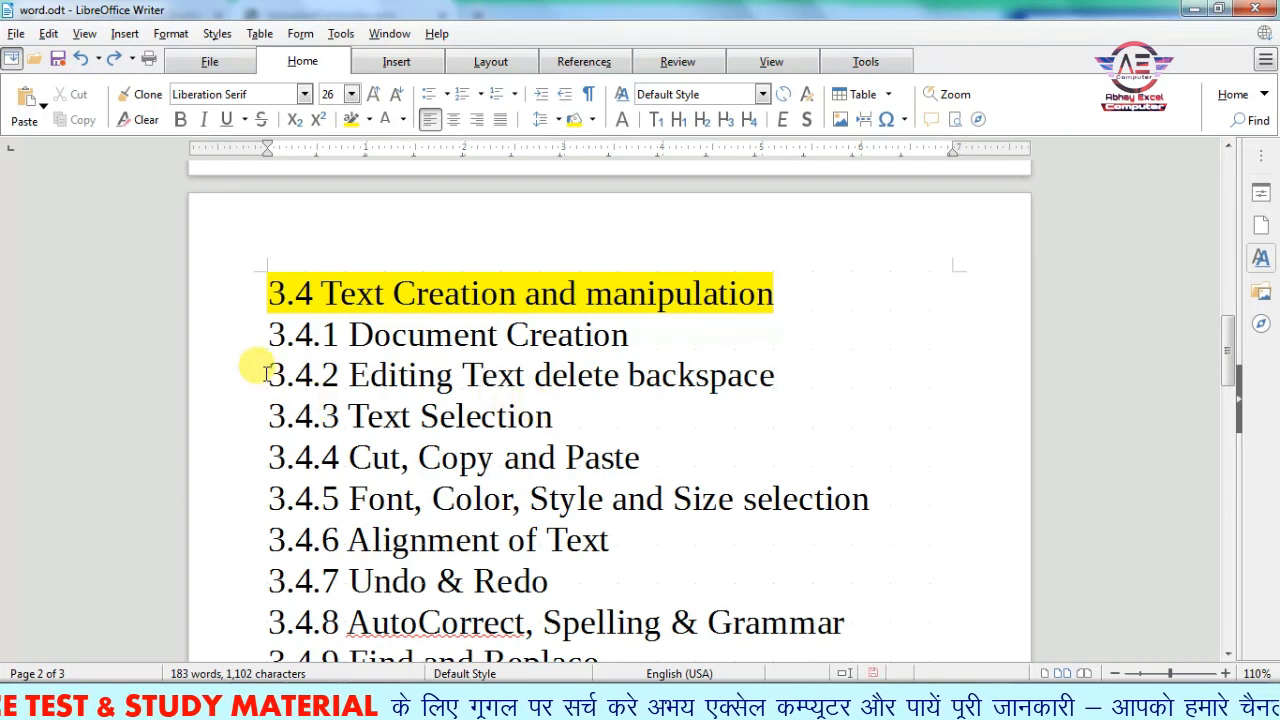
Try standard continuous text selections within items 3.4.1 to 3.4.7, clearing each selection
drag(266, 374, 628, 329)
click(634, 405)
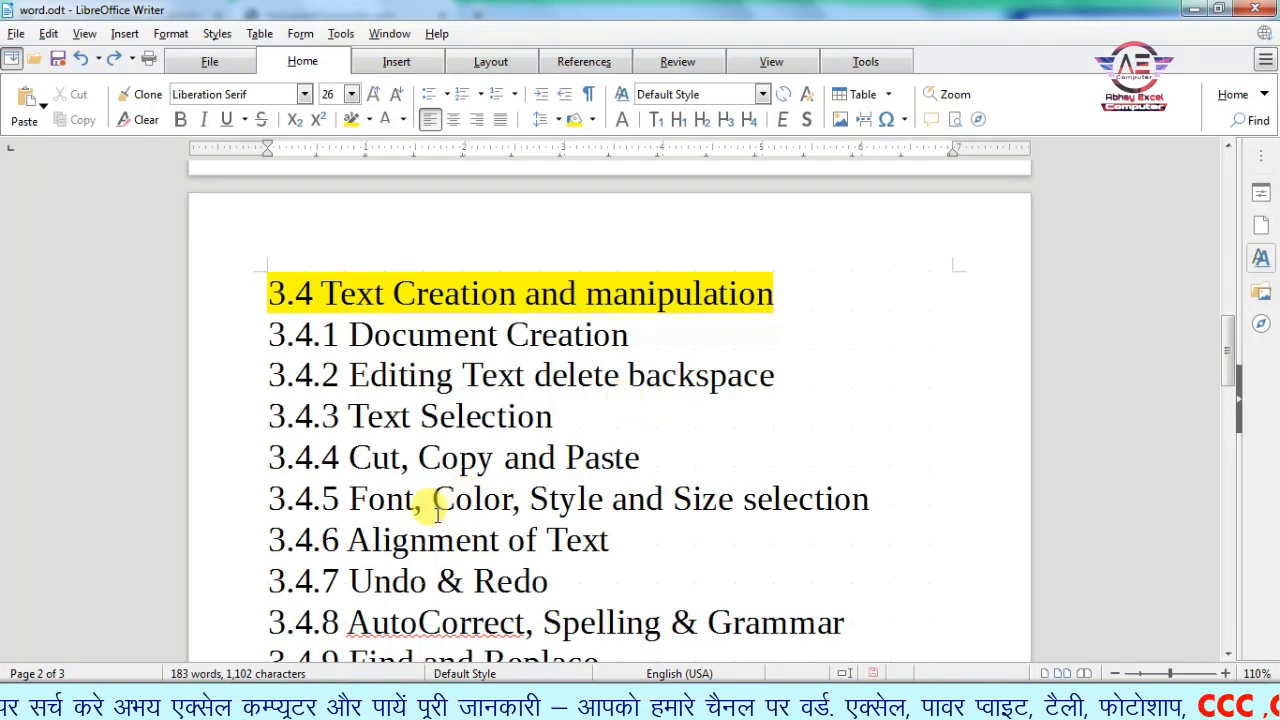
drag(346, 414, 366, 509)
click(366, 514)
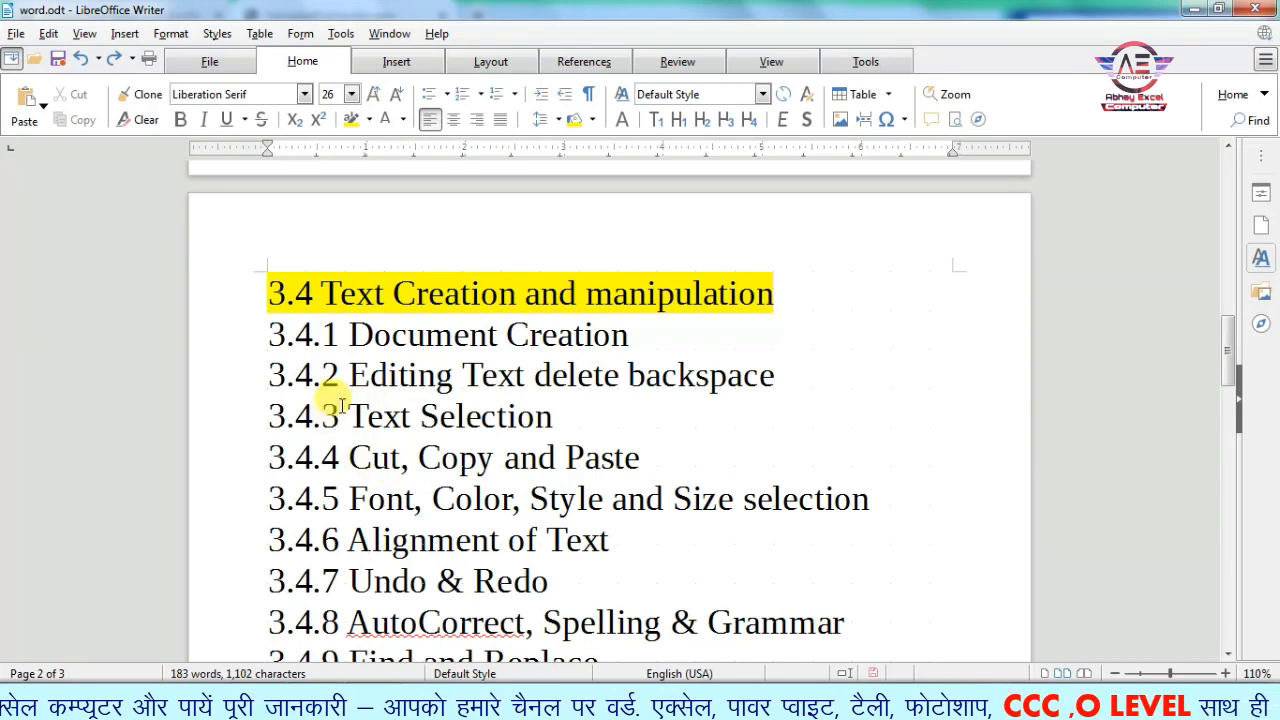
drag(348, 416, 420, 560)
click(409, 531)
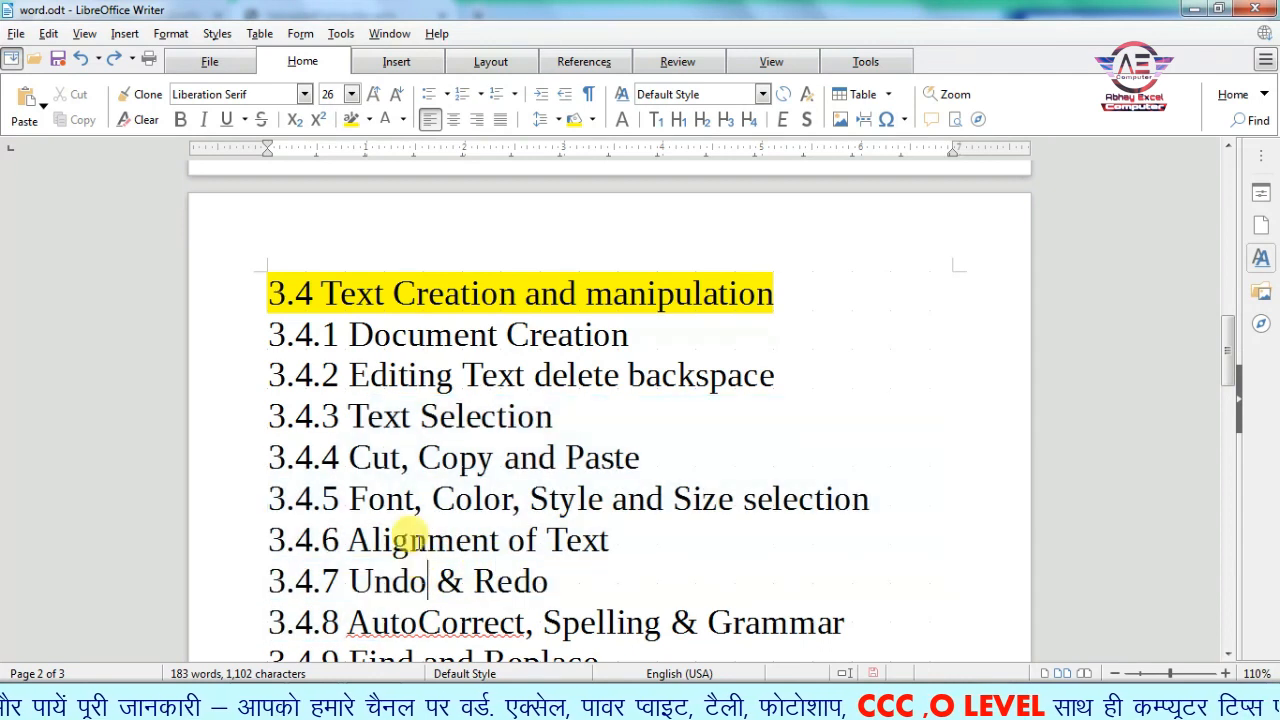
drag(346, 410, 414, 500)
click(414, 500)
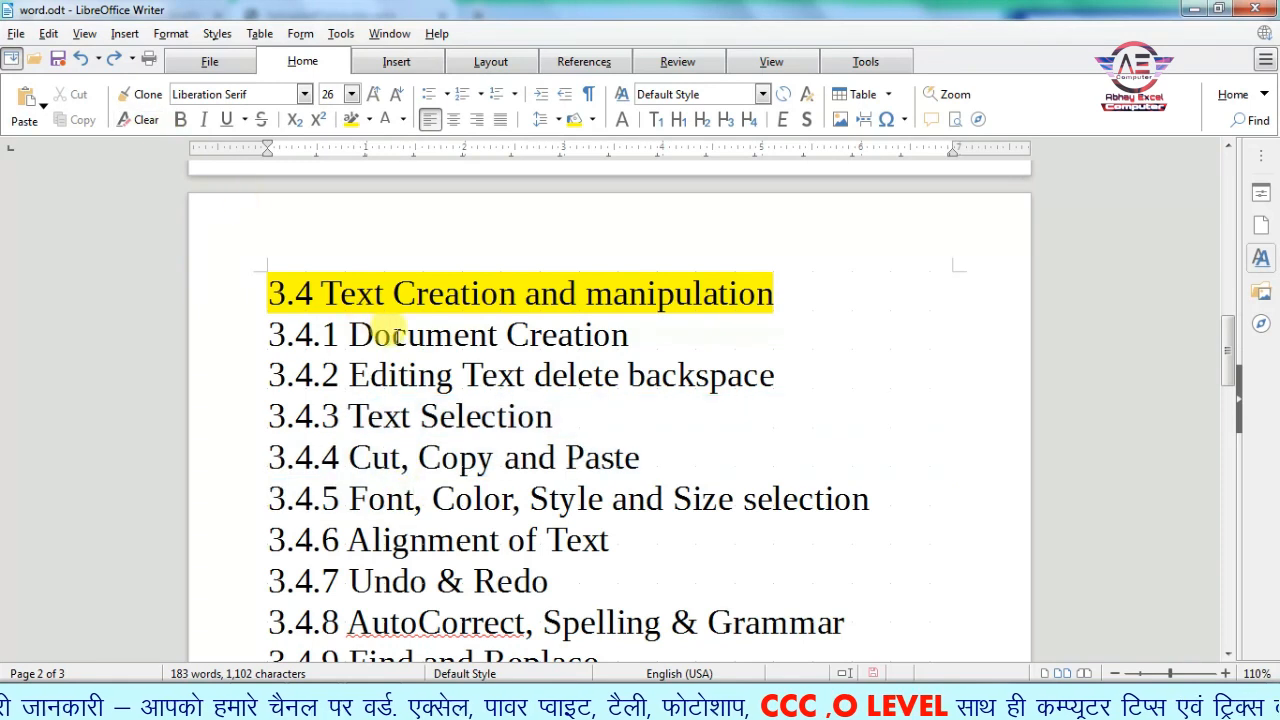
Switch the selection mode to Block Area, select the first letters of items 3.4.3 to 3.4.8 as a column, and clear the selection
click(47, 34)
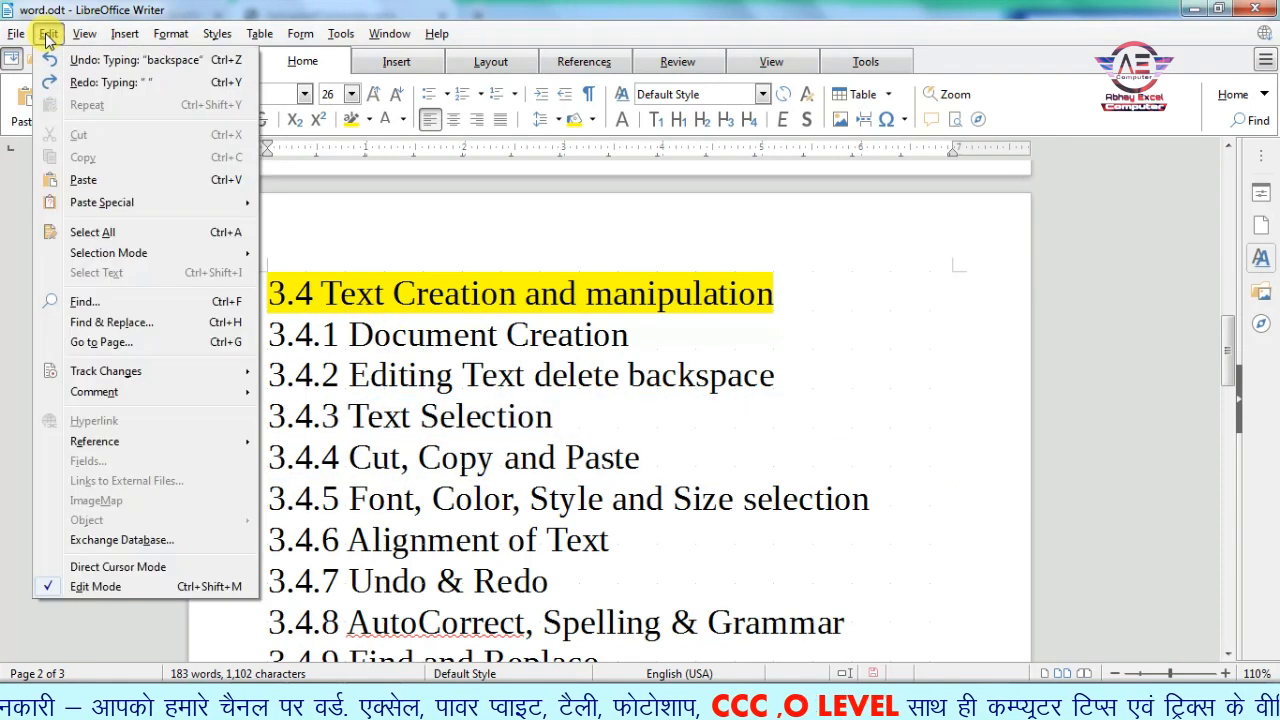
mouse_move(100, 258)
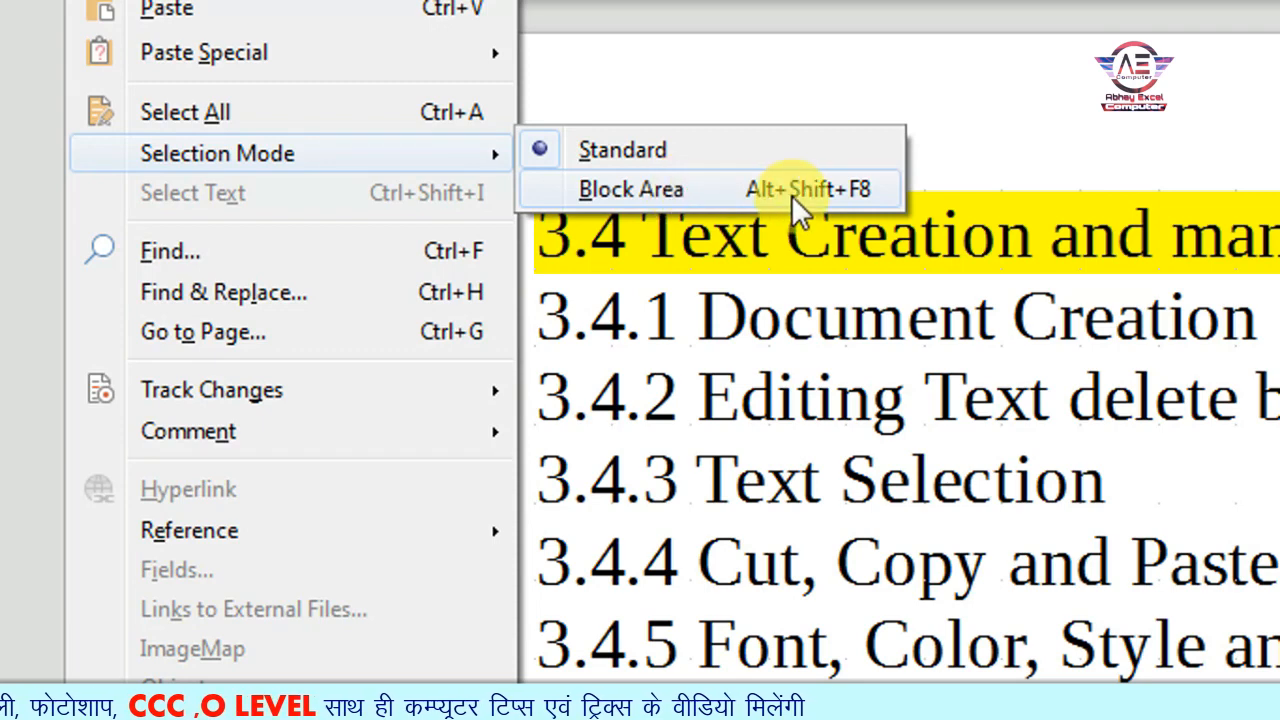
click(647, 189)
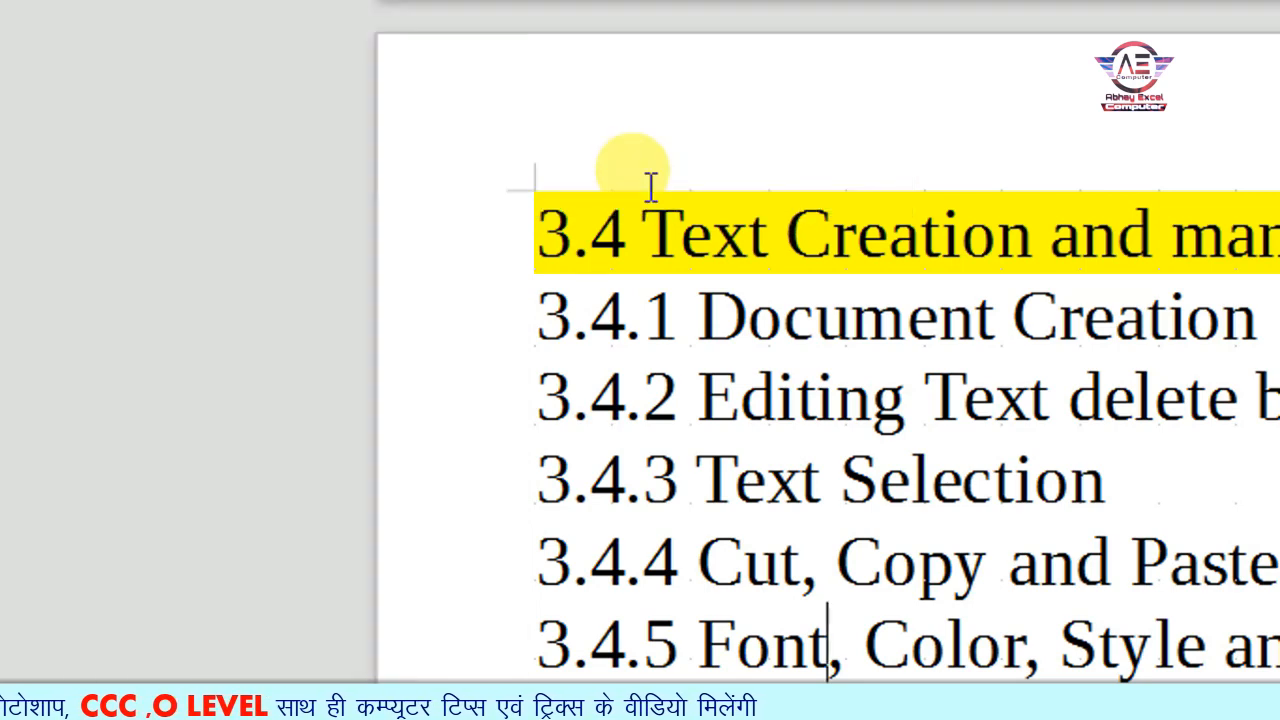
click(704, 468)
drag(700, 468, 730, 610)
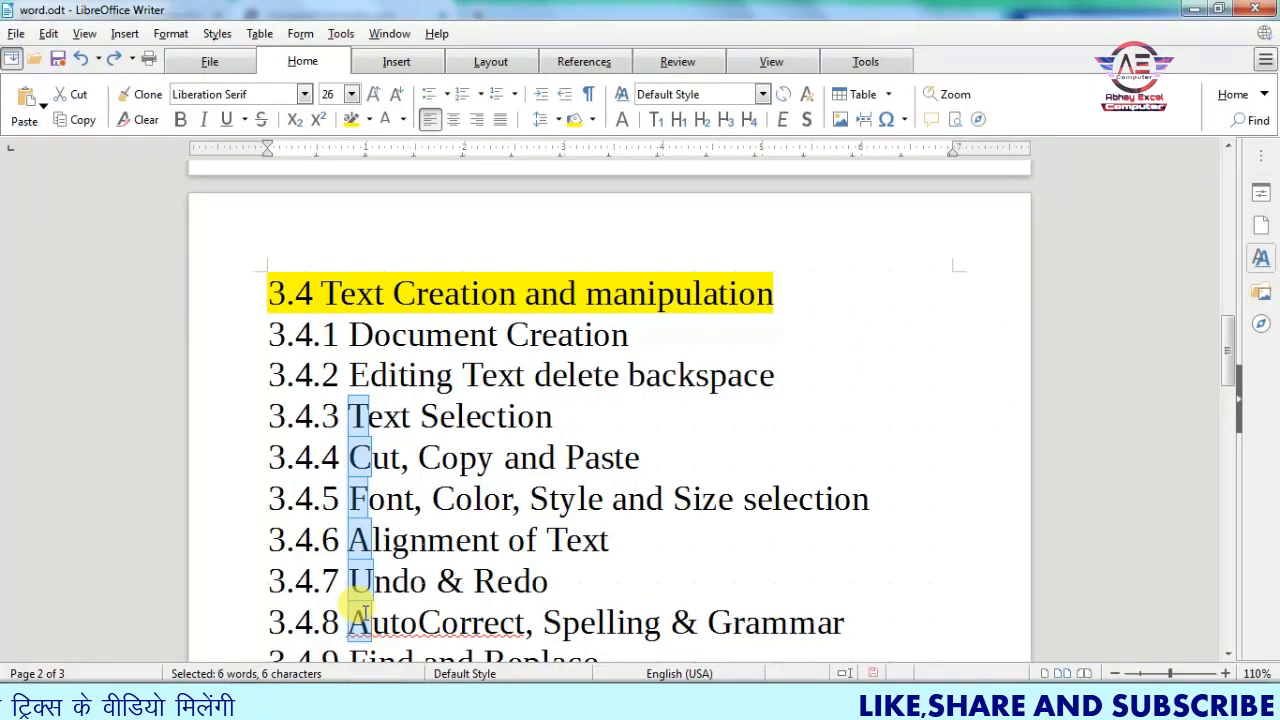
click(395, 450)
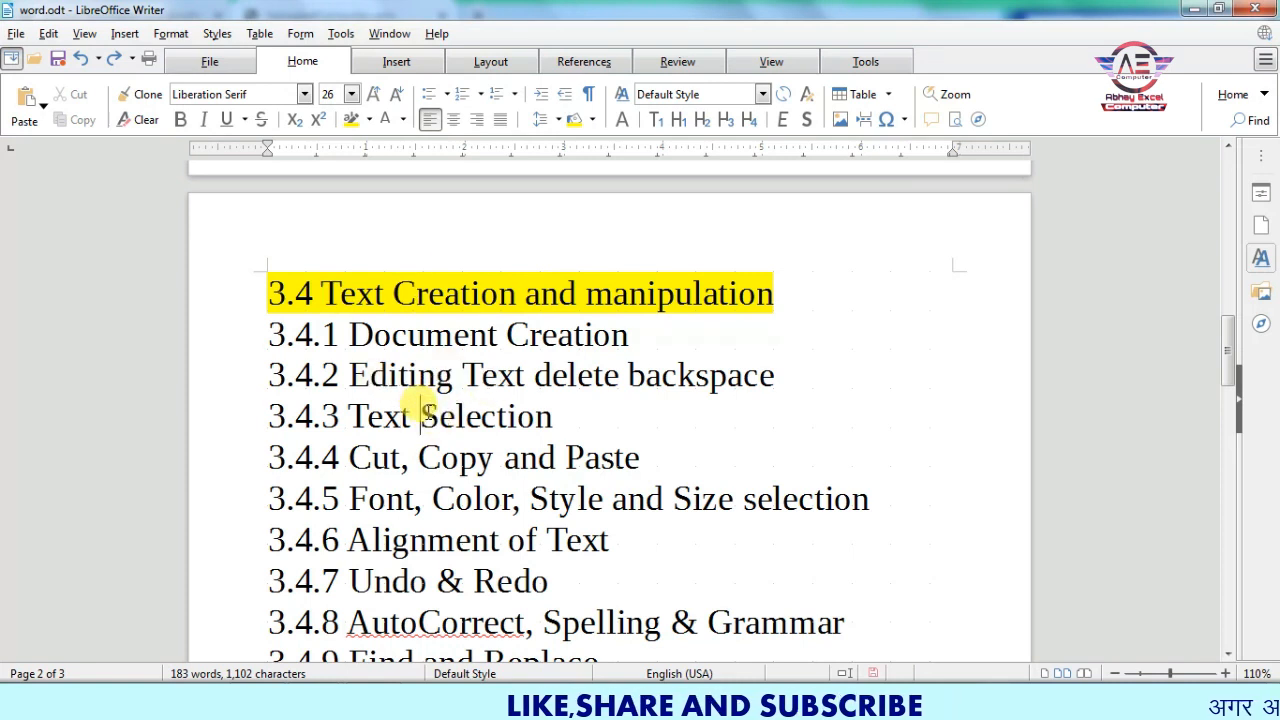
Cut the word "Selection" from item 3.4.3 and paste it directly after the number 3.4.3
drag(421, 414, 564, 418)
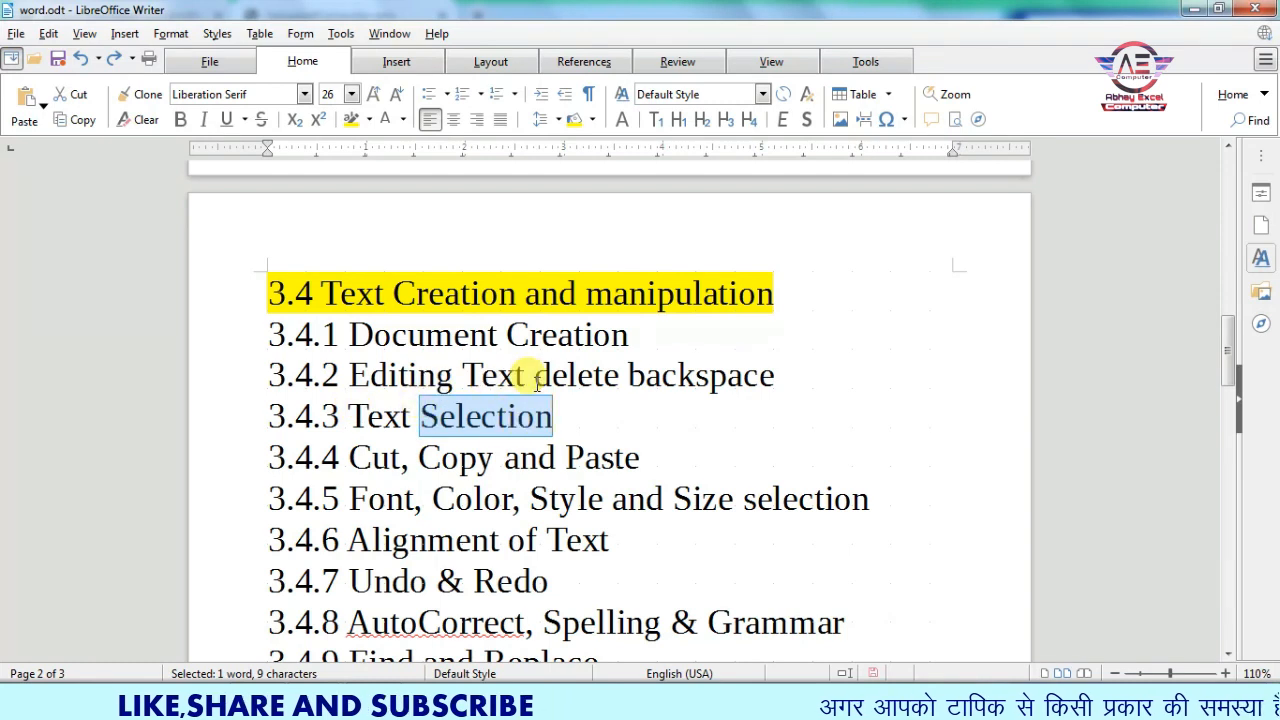
click(48, 33)
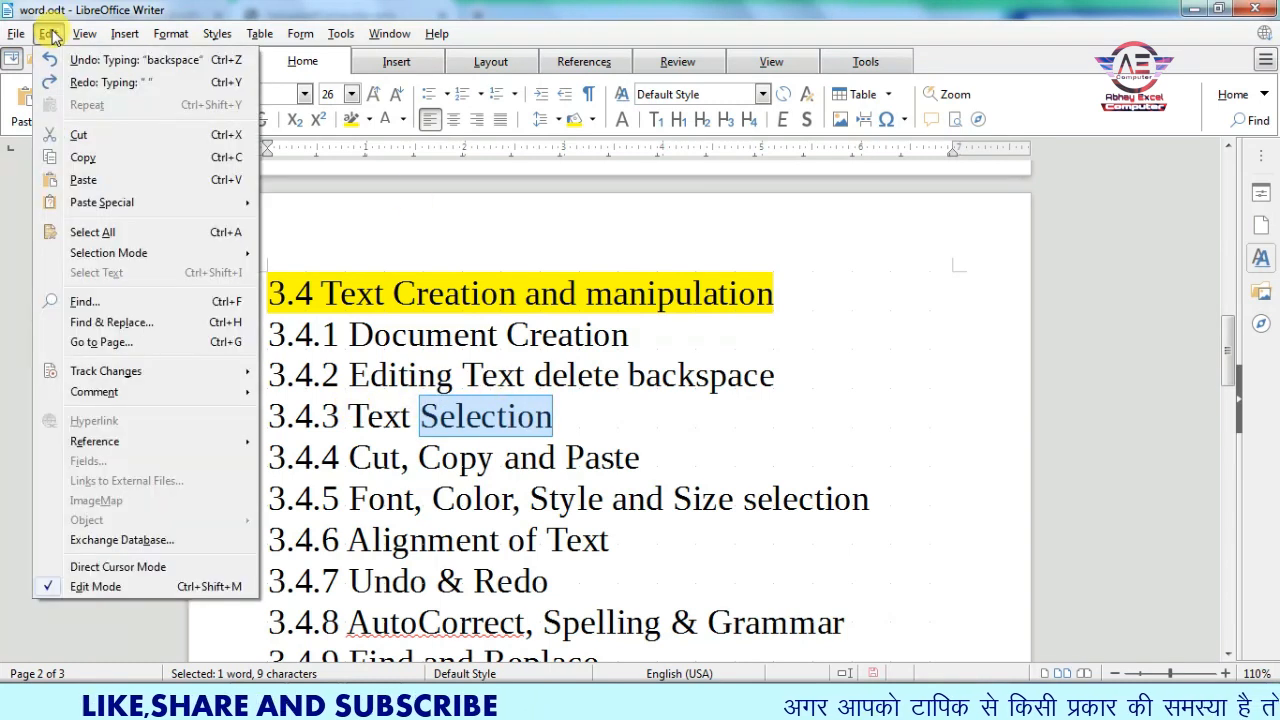
click(97, 145)
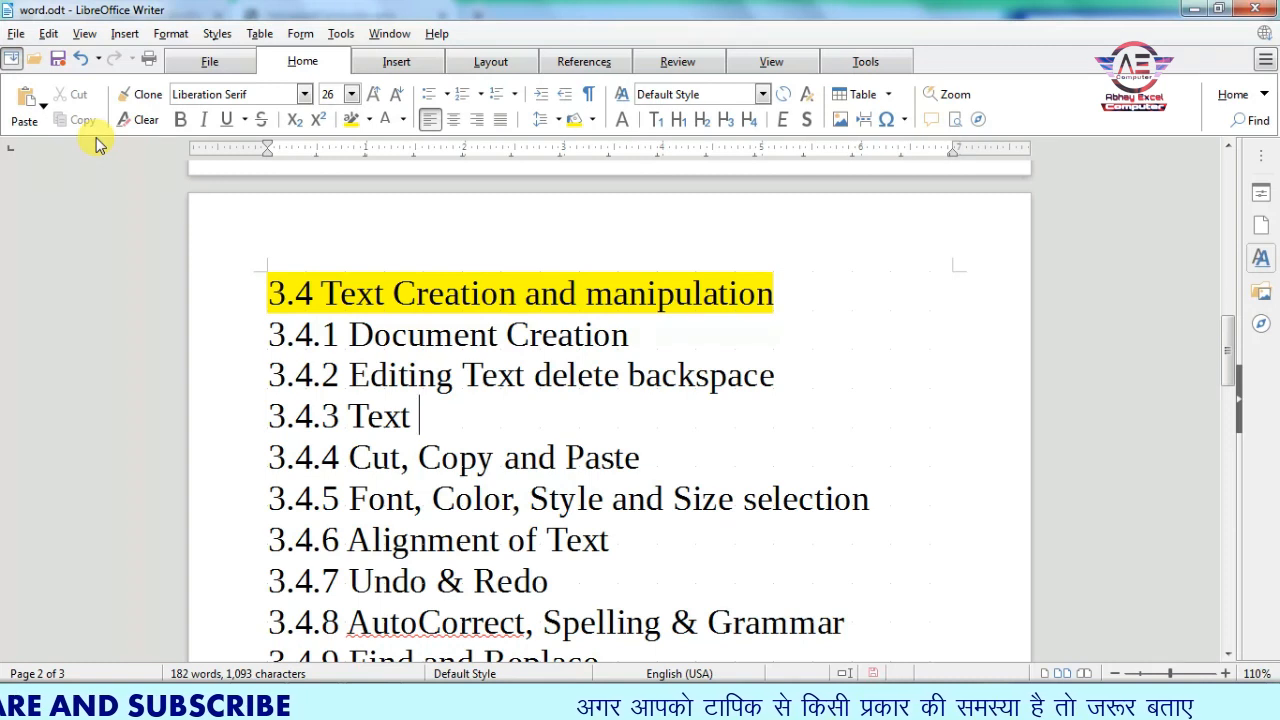
click(341, 412)
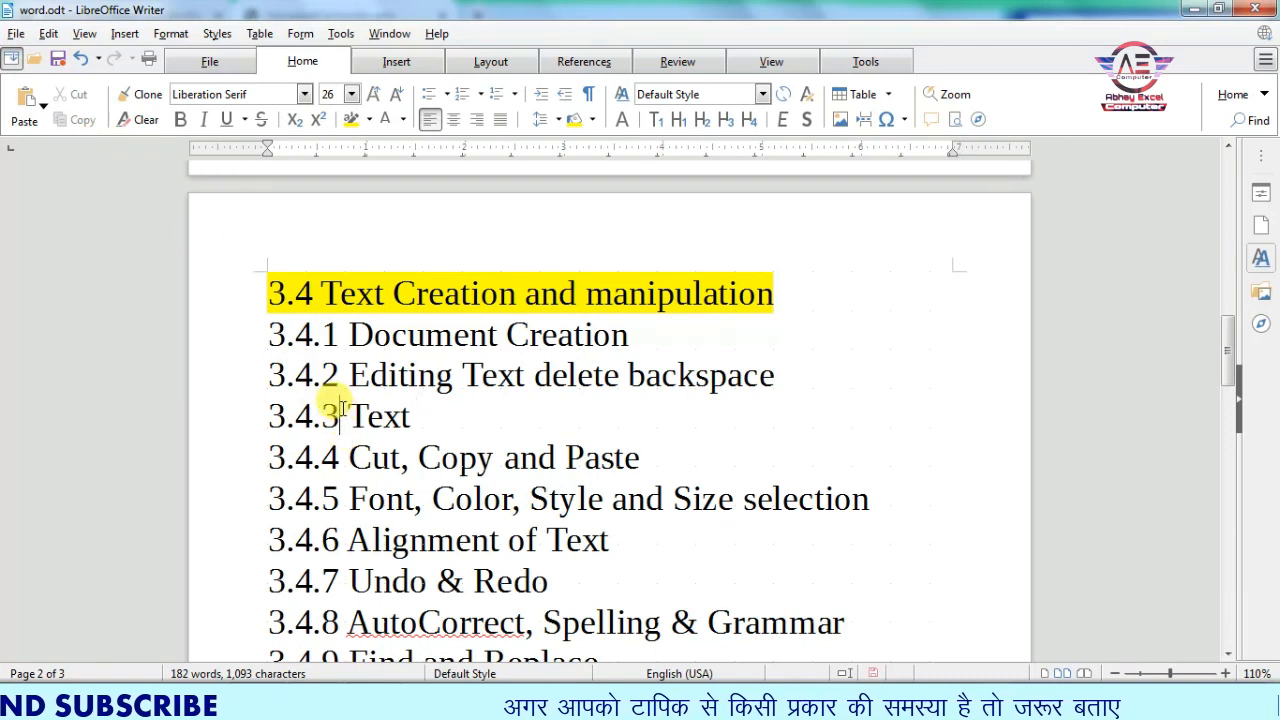
click(49, 34)
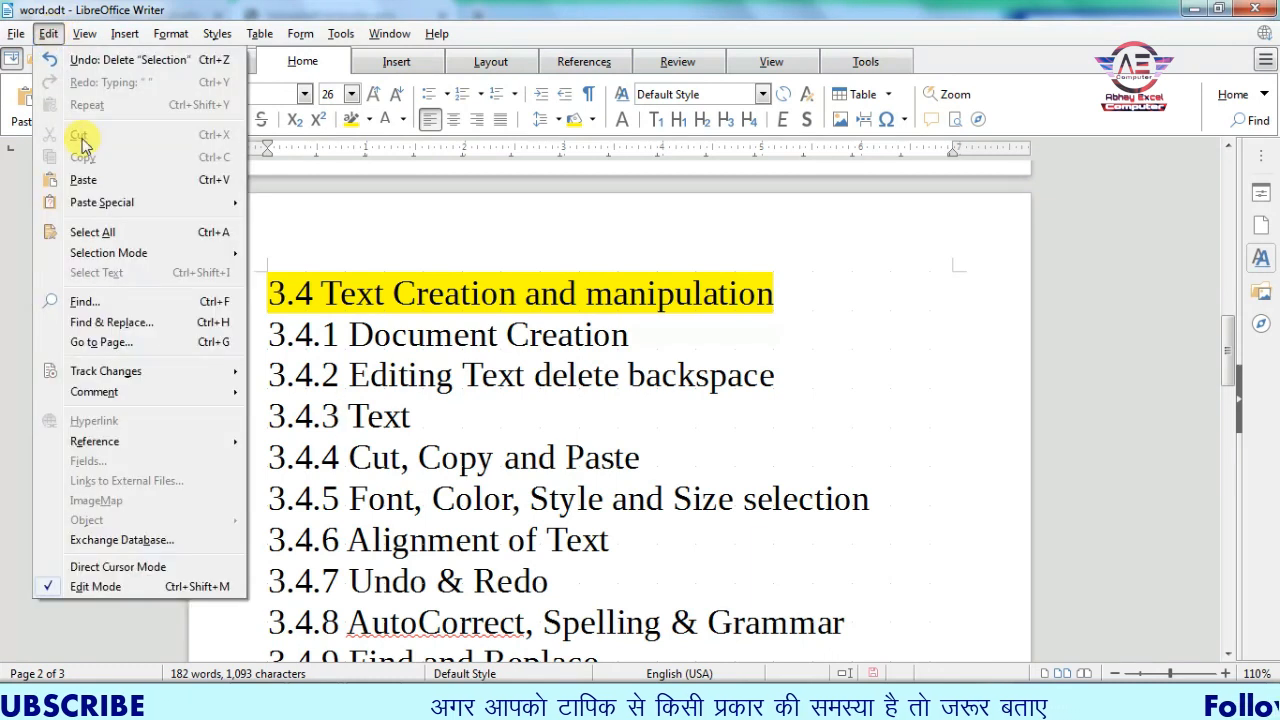
click(92, 183)
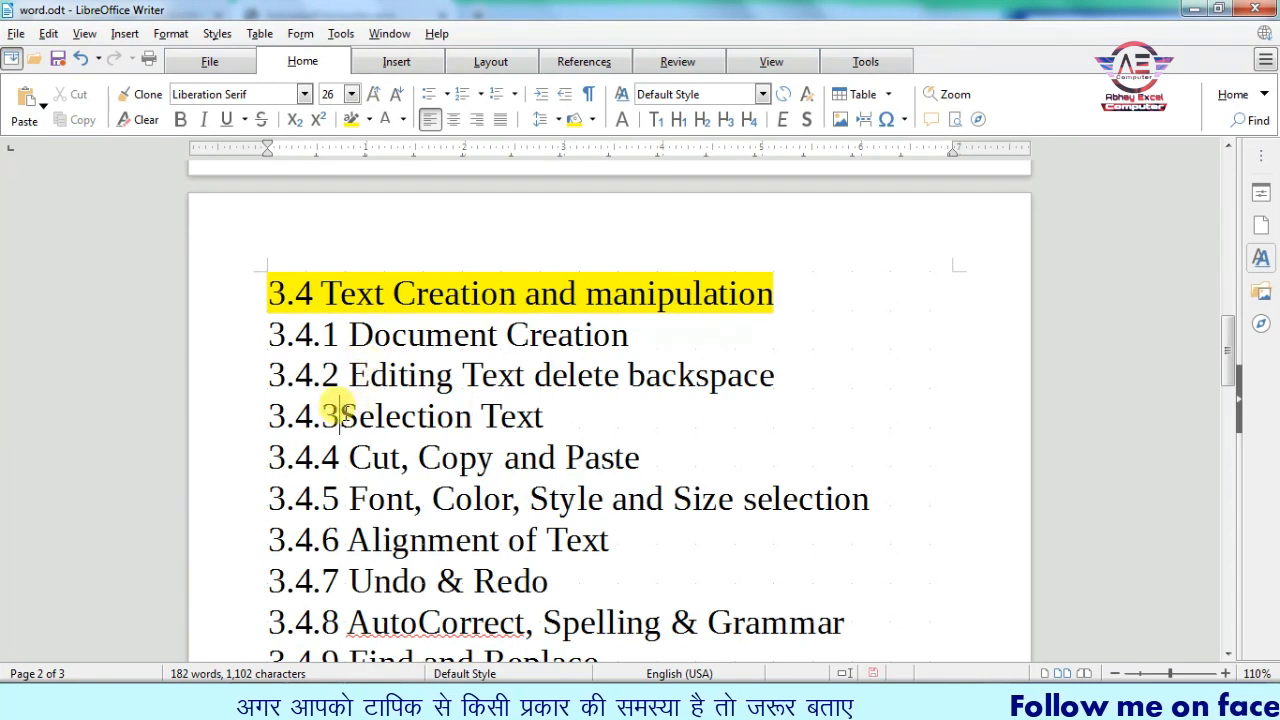
Move the word "Selection" in item 3.4.3 to the end of the line, after "Text", by cutting and pasting
drag(340, 413, 474, 413)
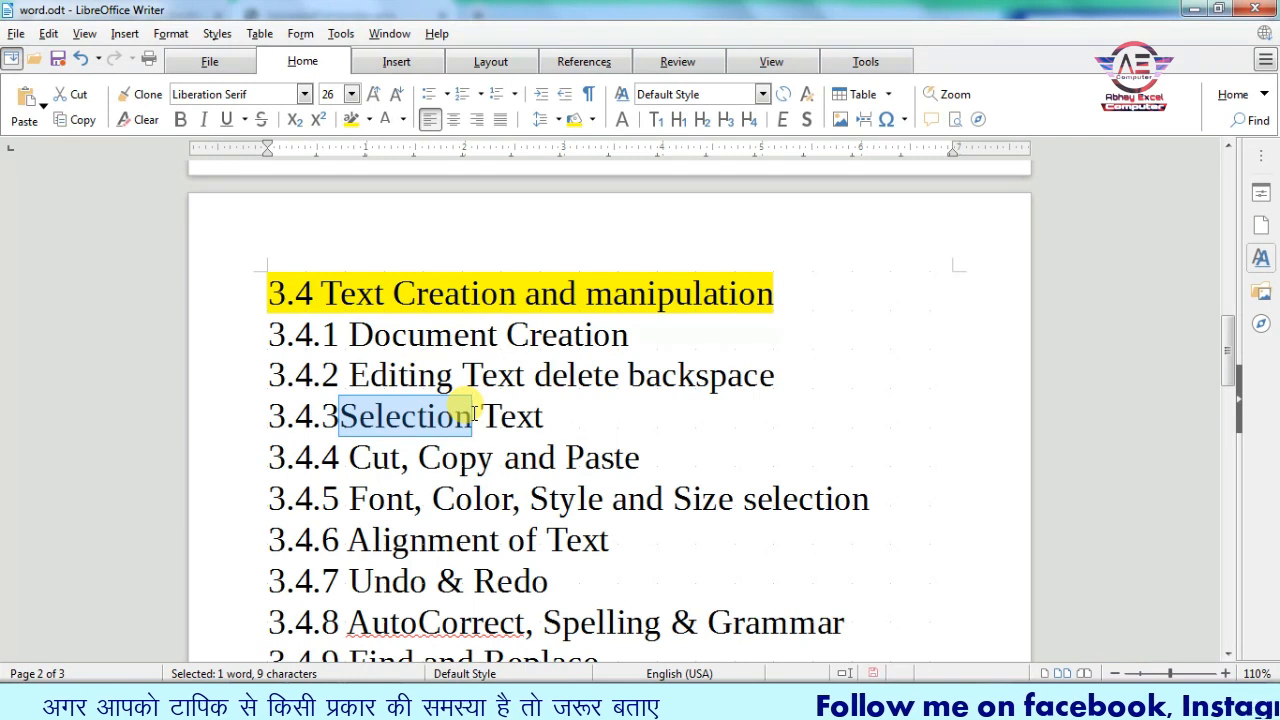
key(ctrl+x)
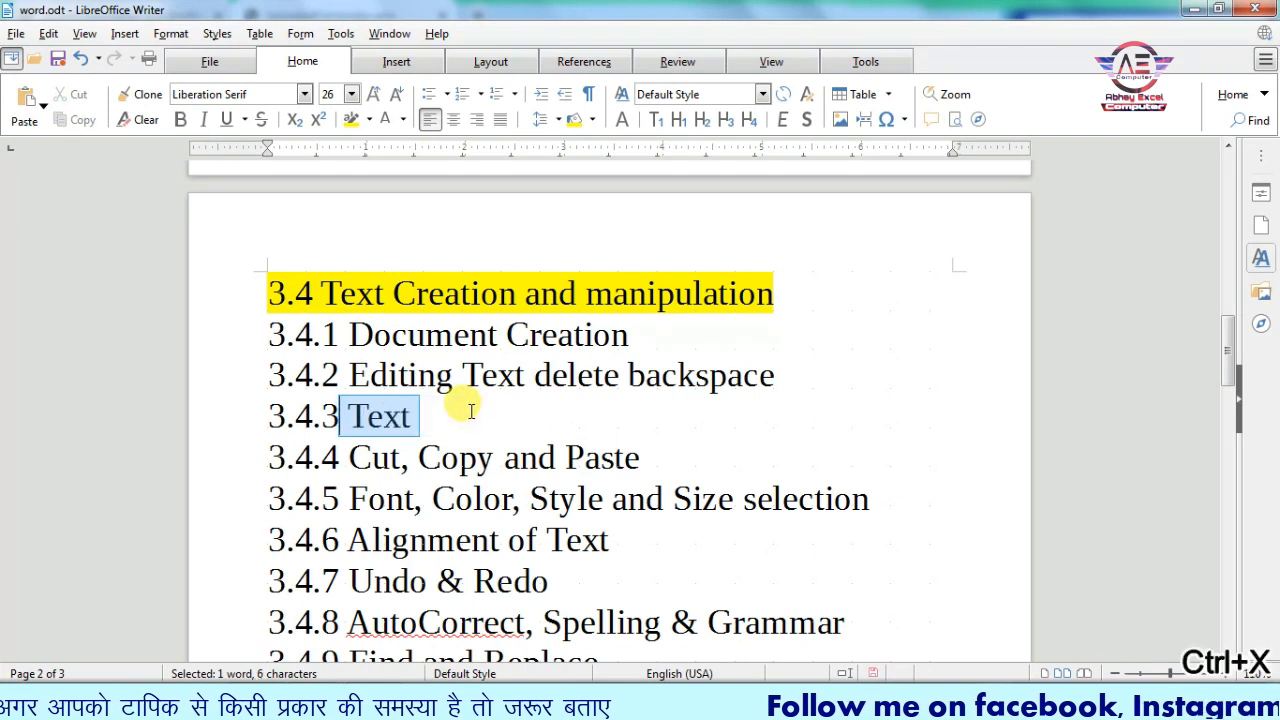
click(470, 411)
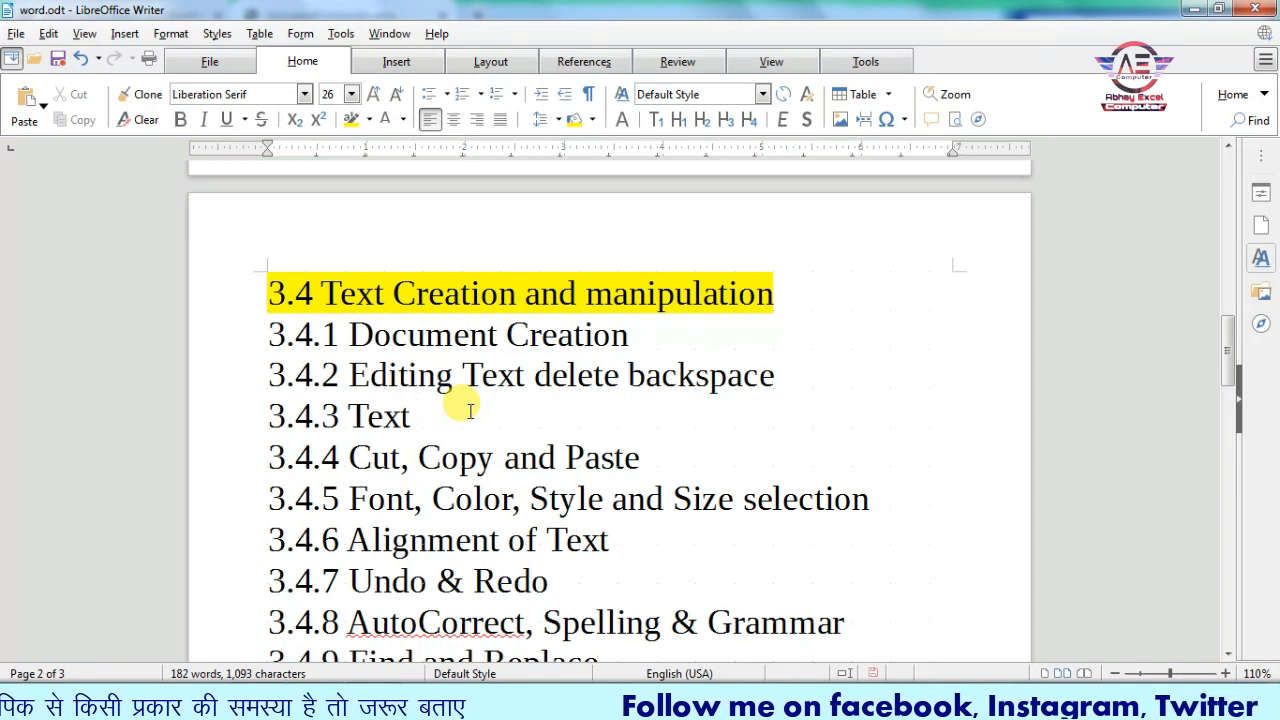
key(ctrl+v)
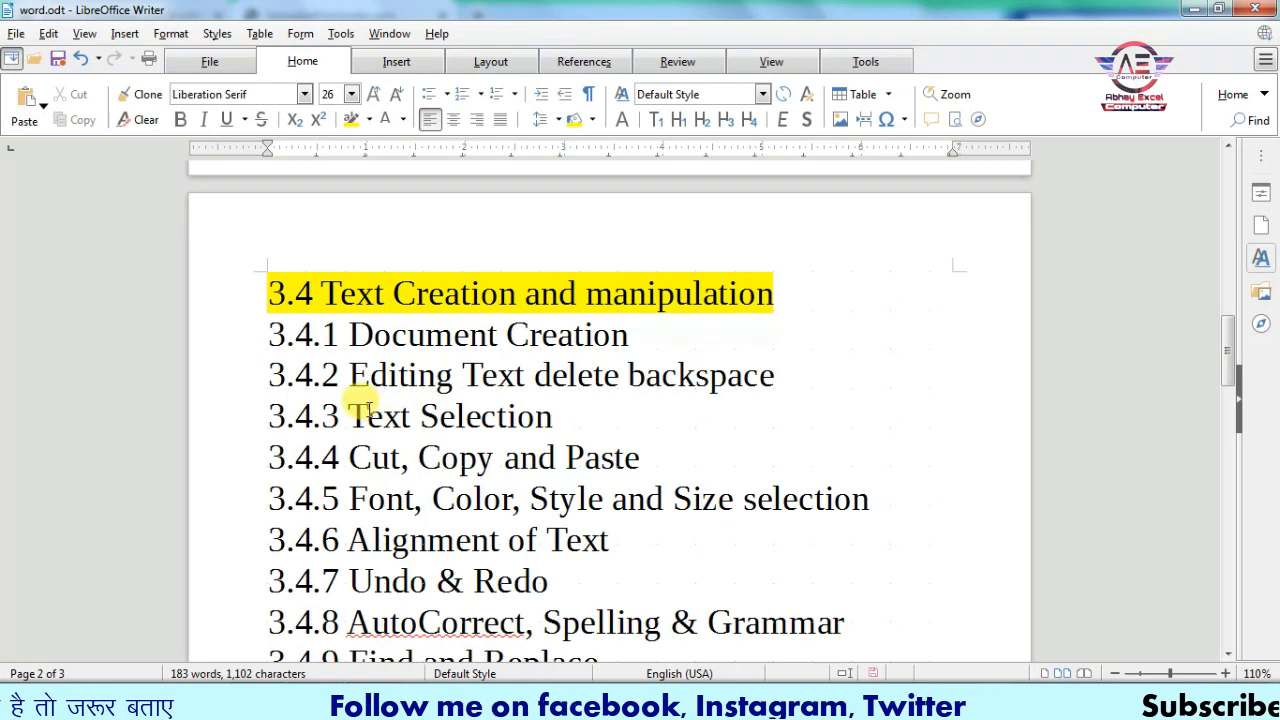
Copy "Text Selection" from item 3.4.3 and paste it at the end of item 3.4.1, directly after "Creation"
drag(348, 416, 556, 417)
click(48, 34)
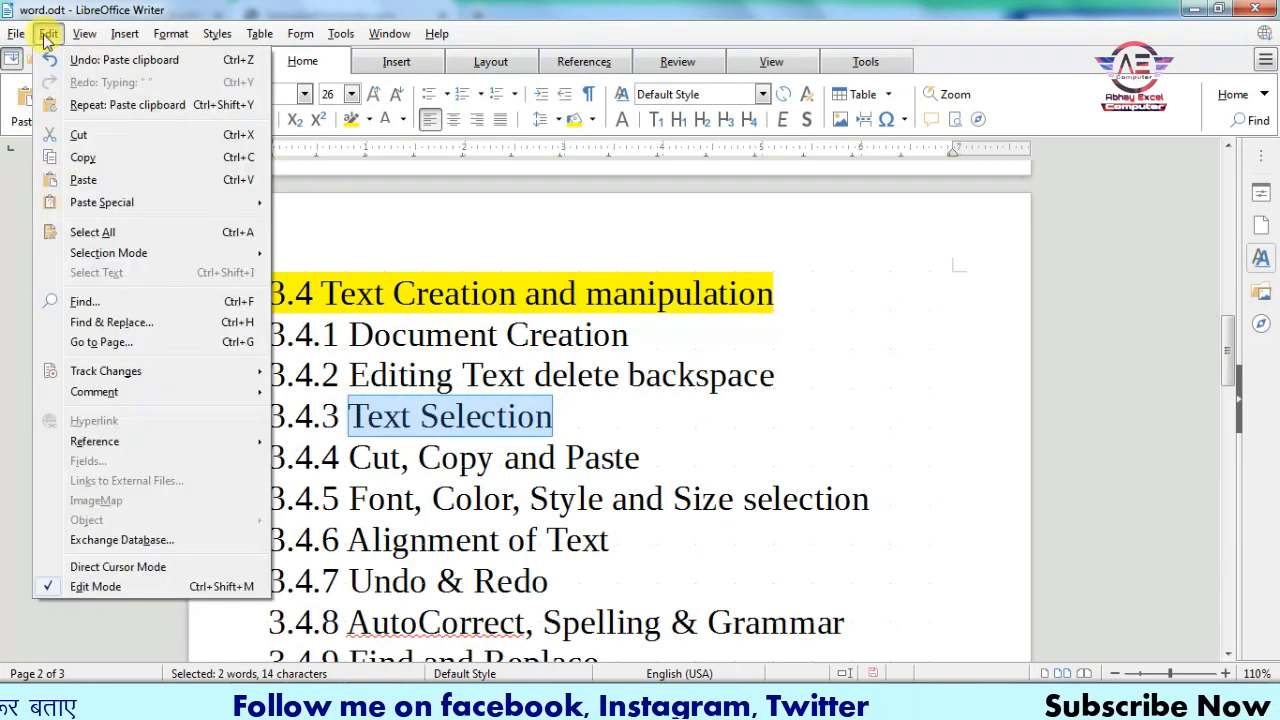
click(96, 158)
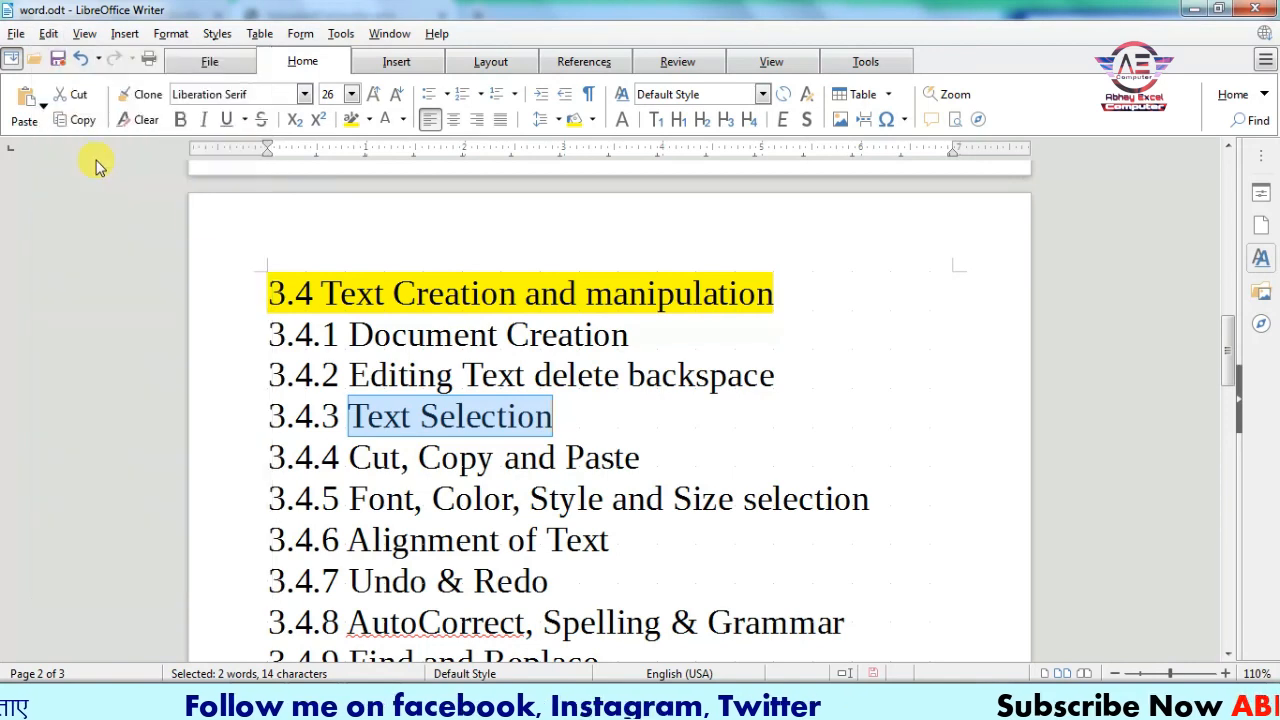
click(590, 416)
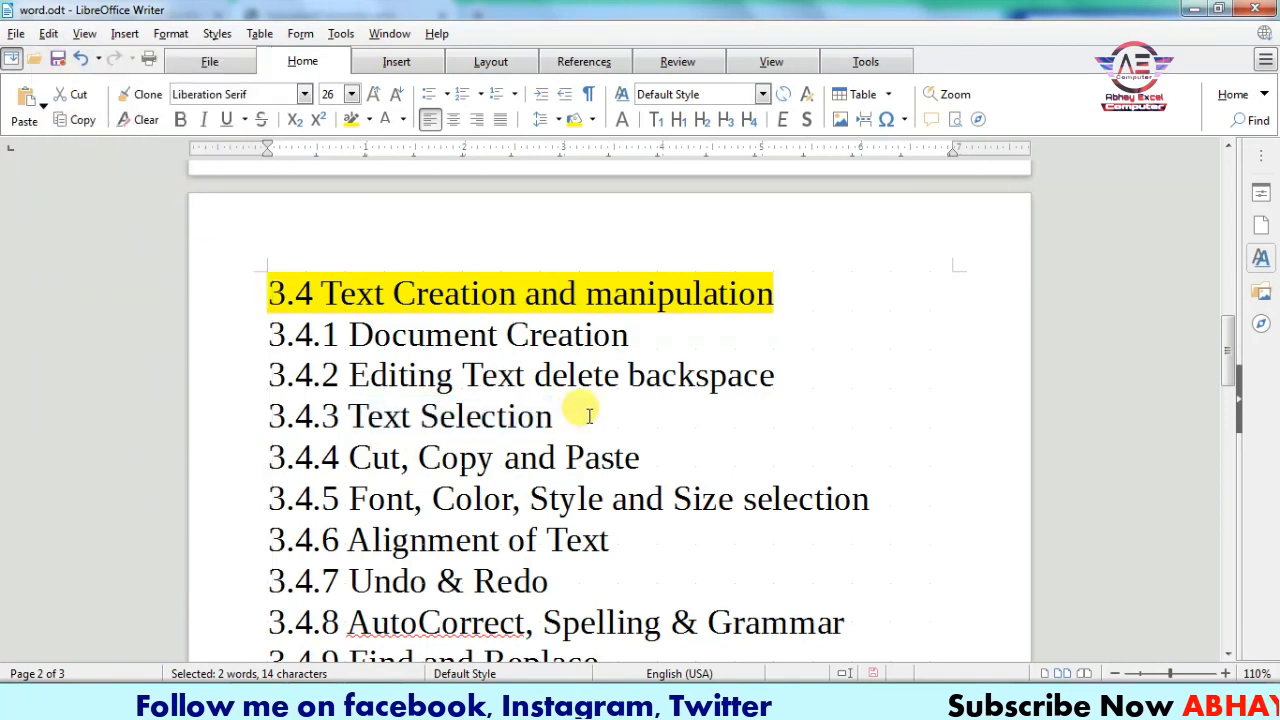
click(669, 325)
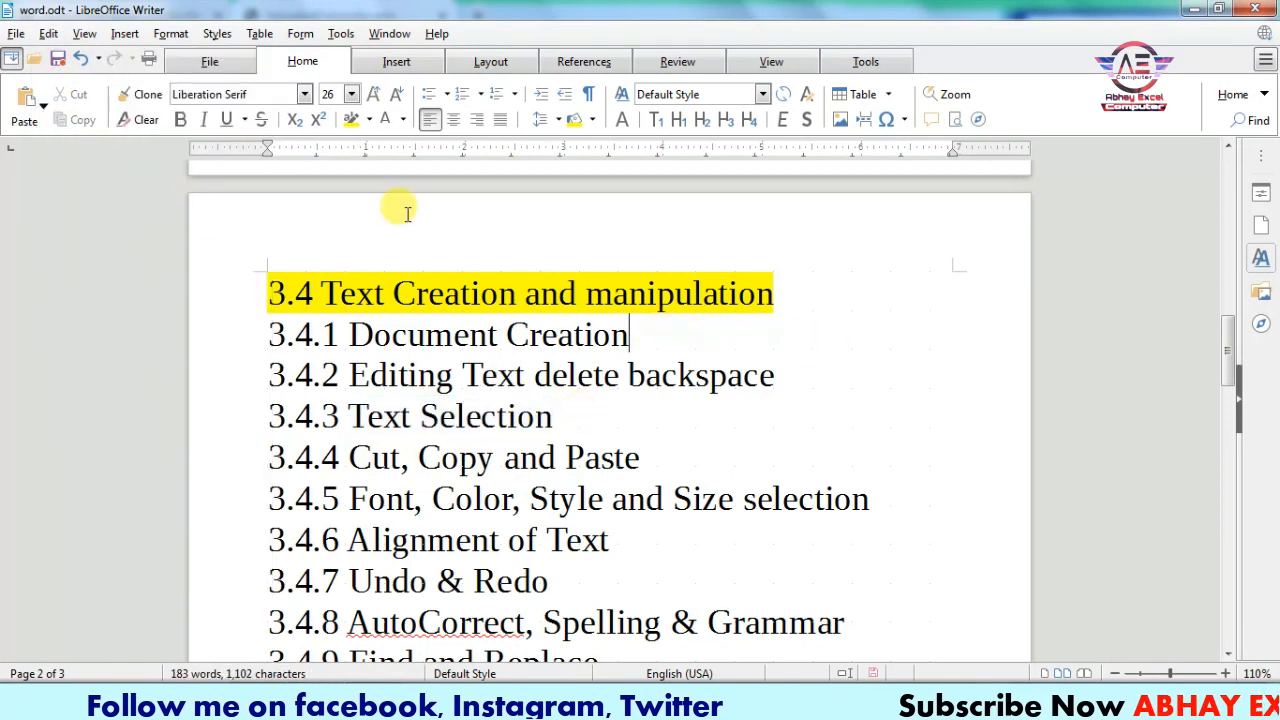
click(50, 35)
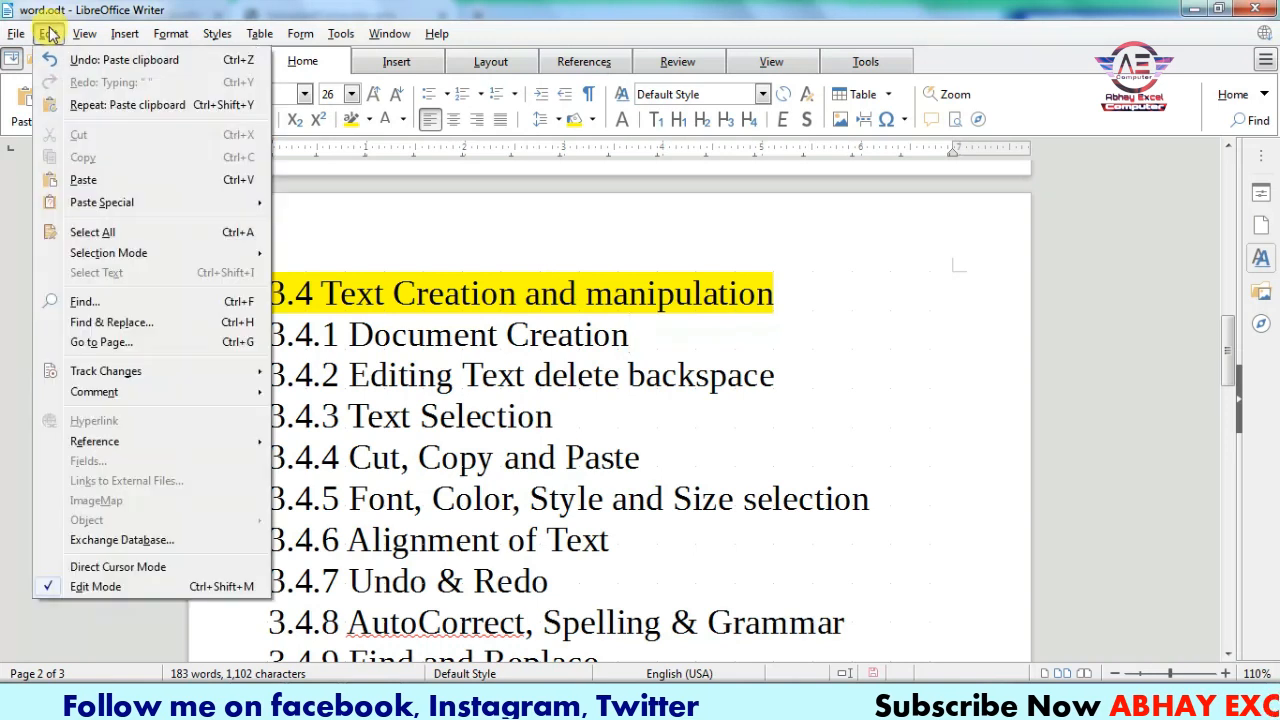
click(112, 188)
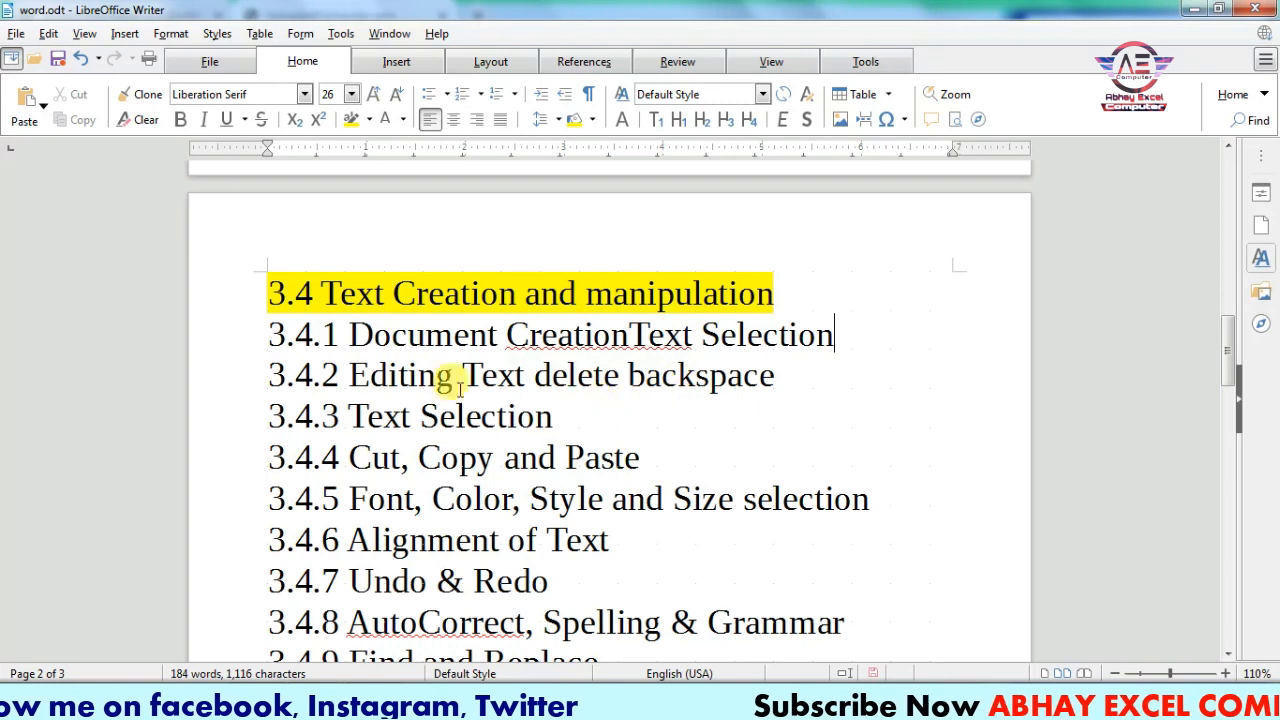
Duplicate "Text Selection" at the end of its own line in item 3.4.3 by copying and pasting
drag(366, 410, 623, 406)
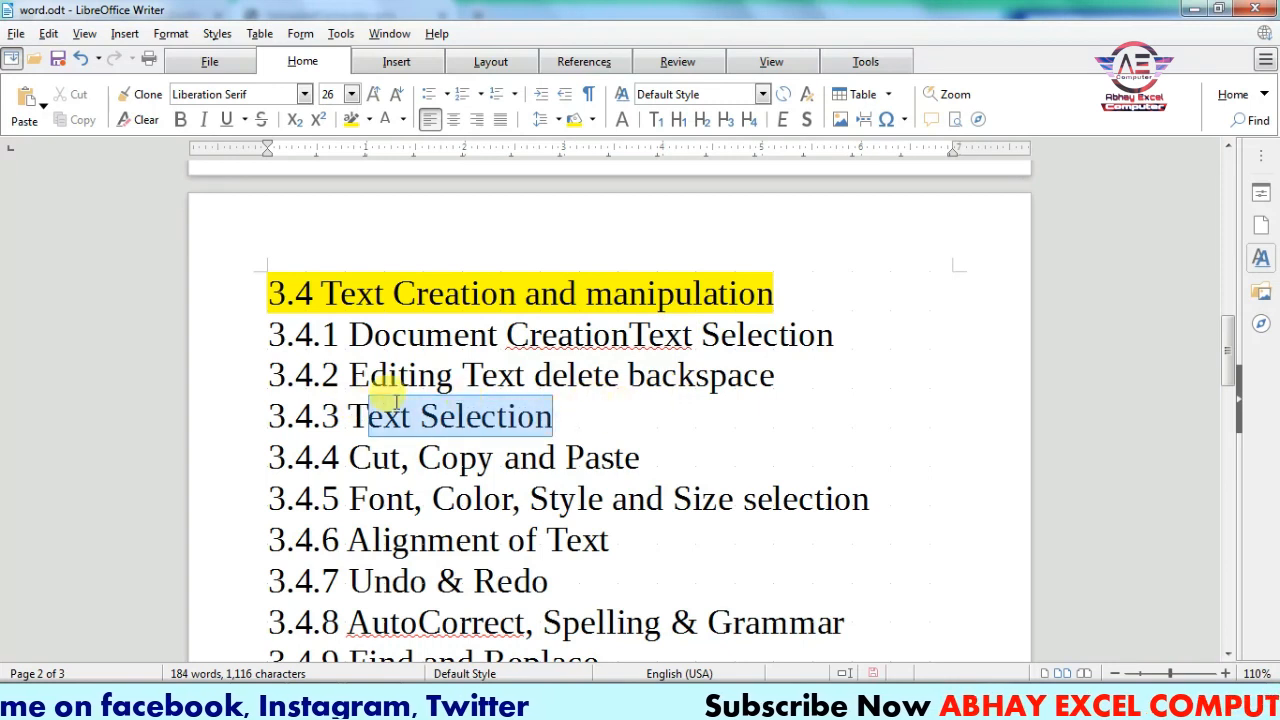
drag(357, 403, 569, 408)
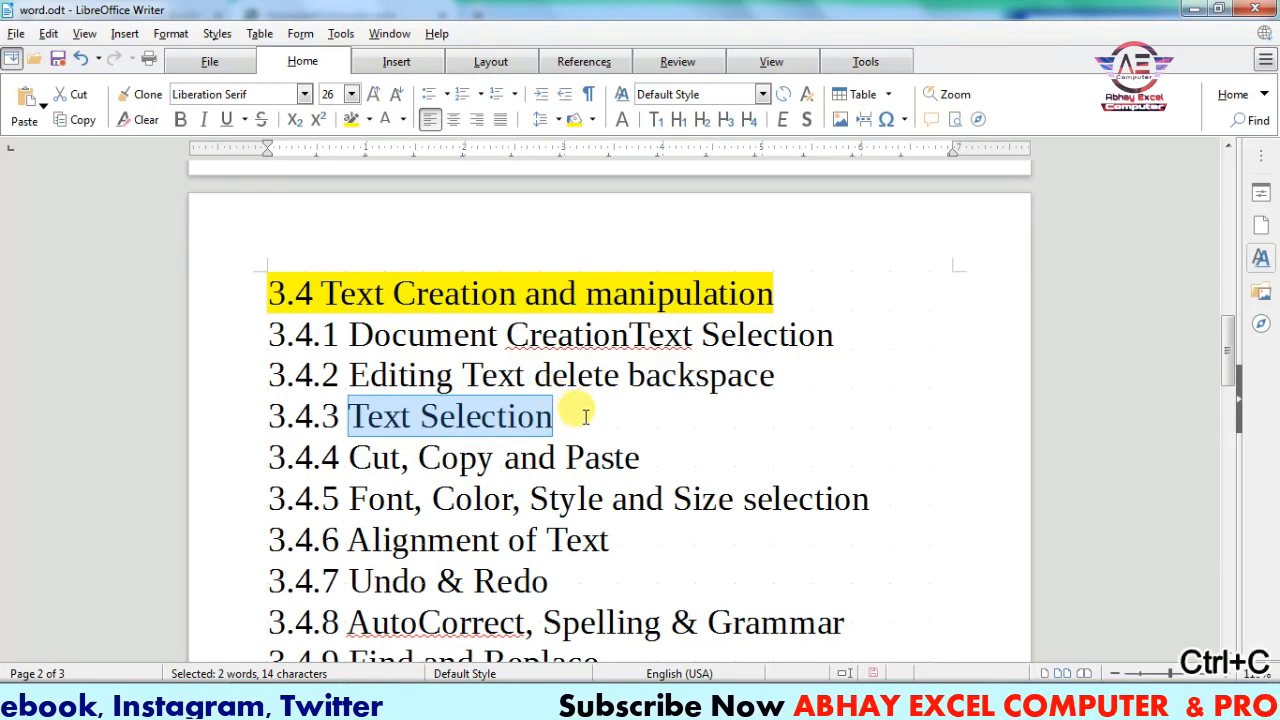
click(586, 416)
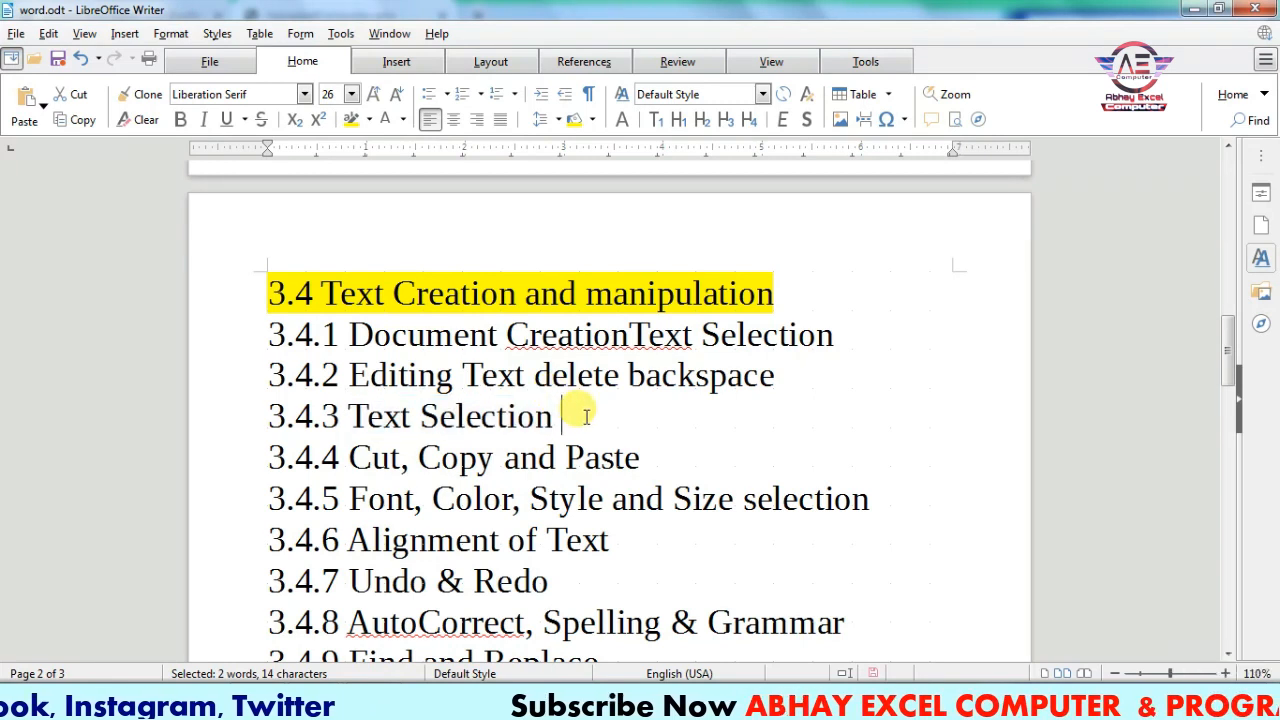
key(ctrl+v)
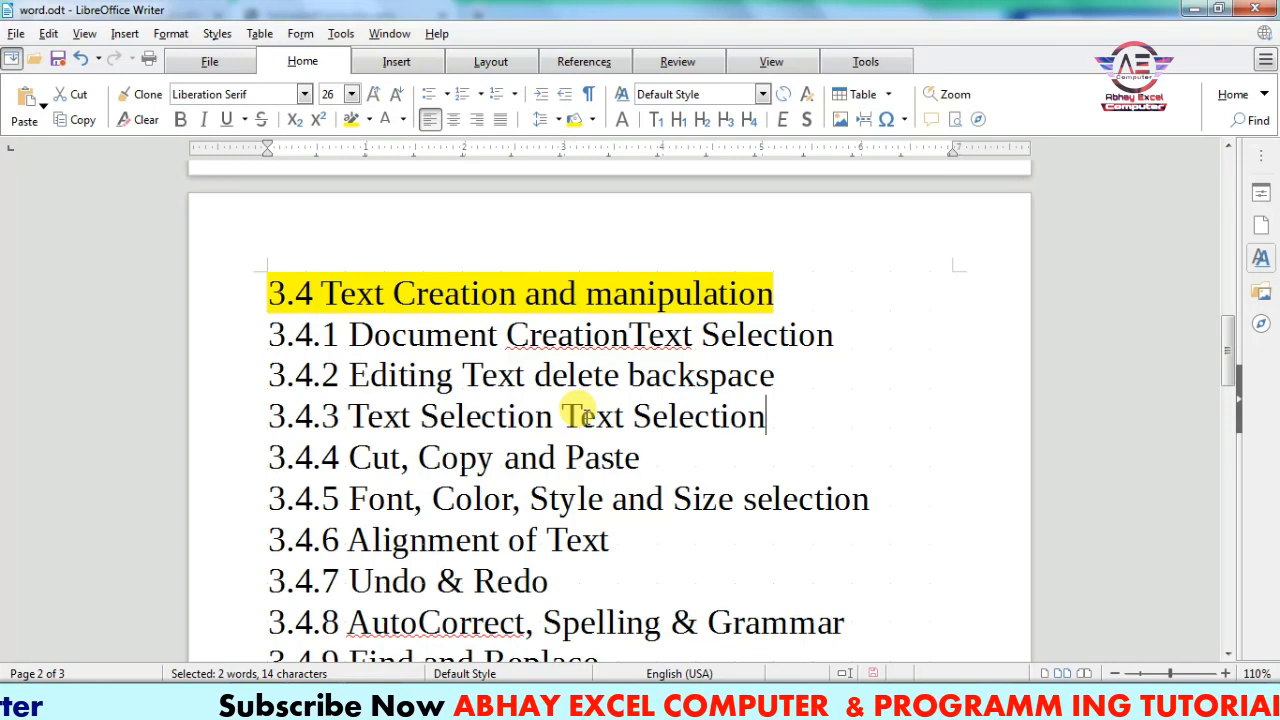
Change the word "Font" in item 3.4.5 to the Lucida Handwriting font, and reselect it together with its comma
drag(347, 497, 410, 499)
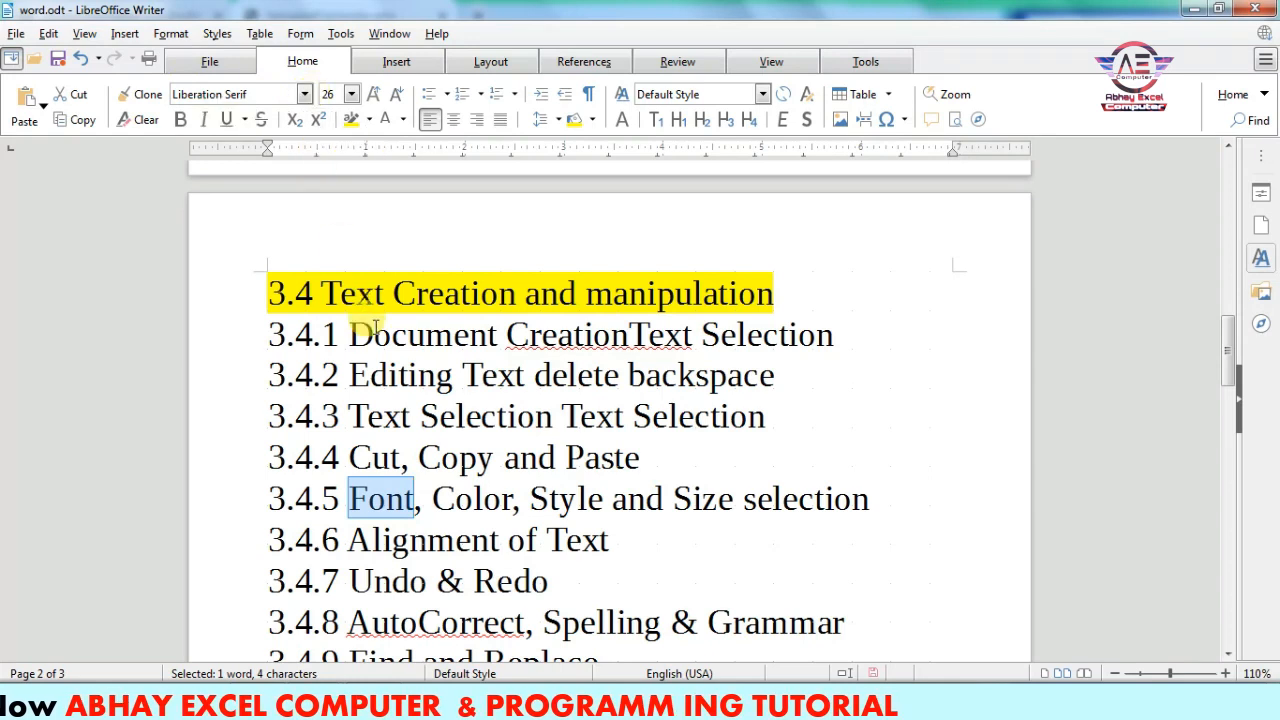
click(303, 96)
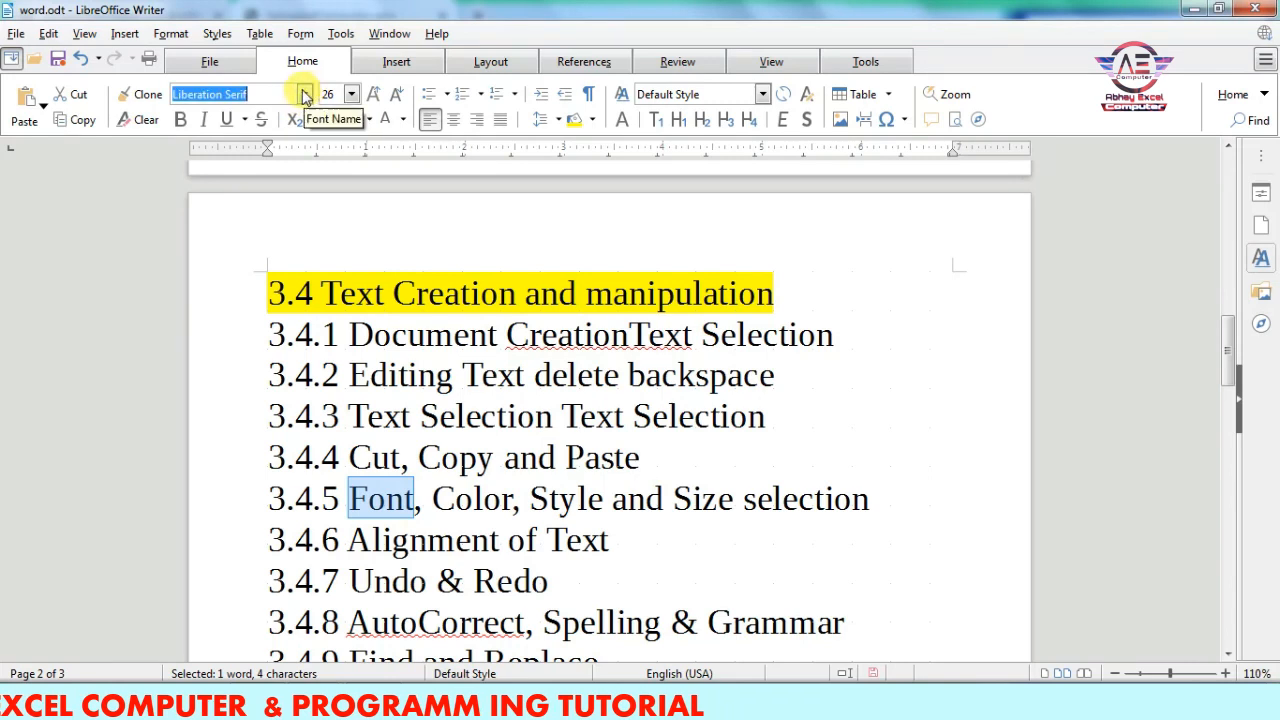
click(303, 96)
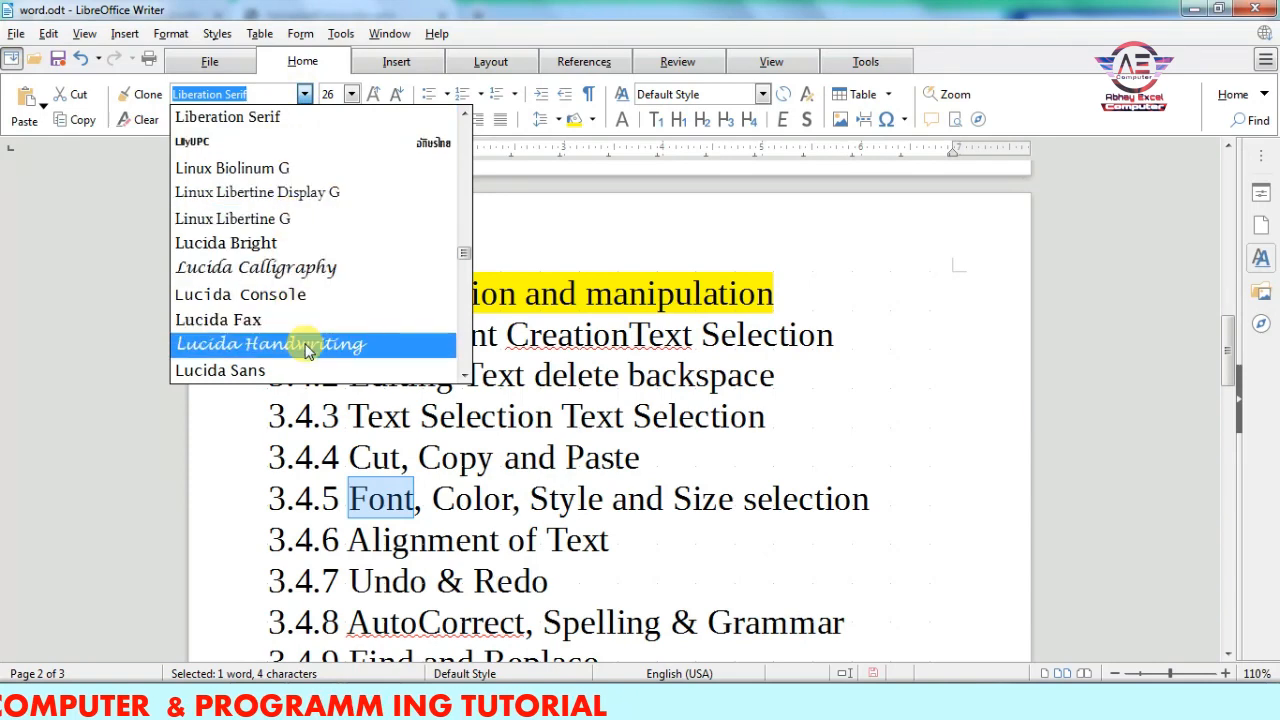
scroll(306, 350, up, 1)
click(330, 368)
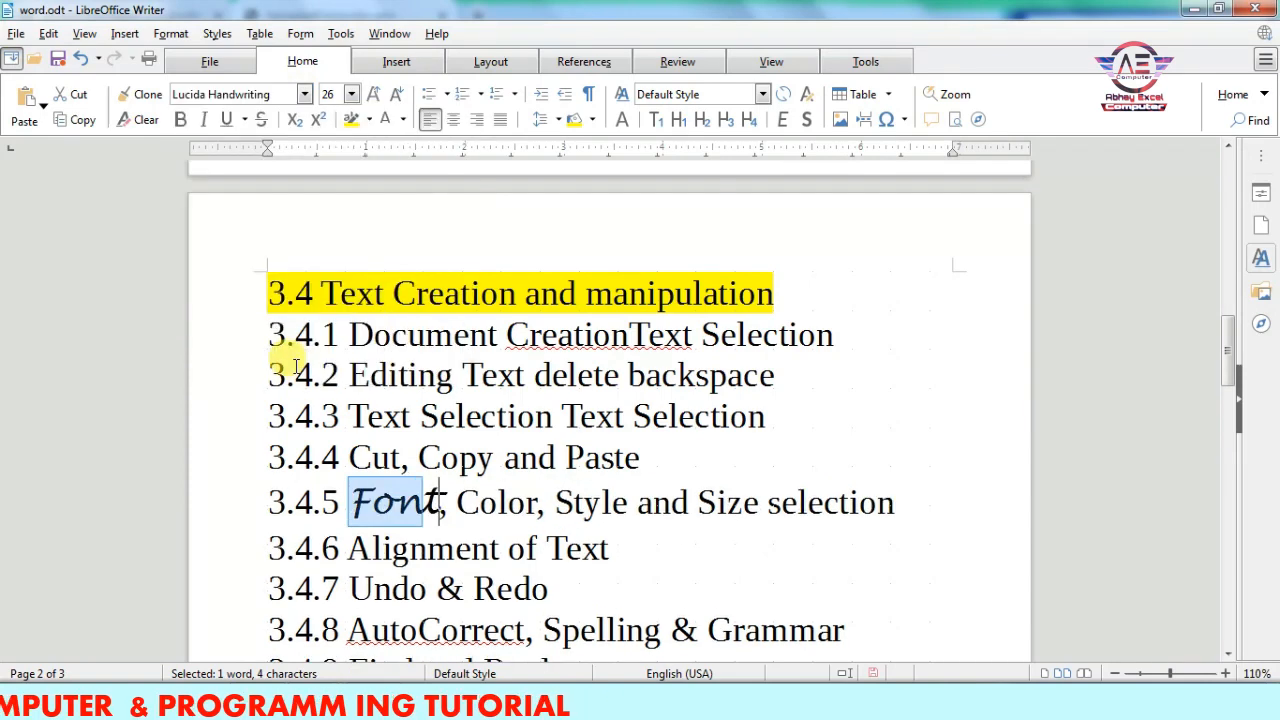
click(440, 510)
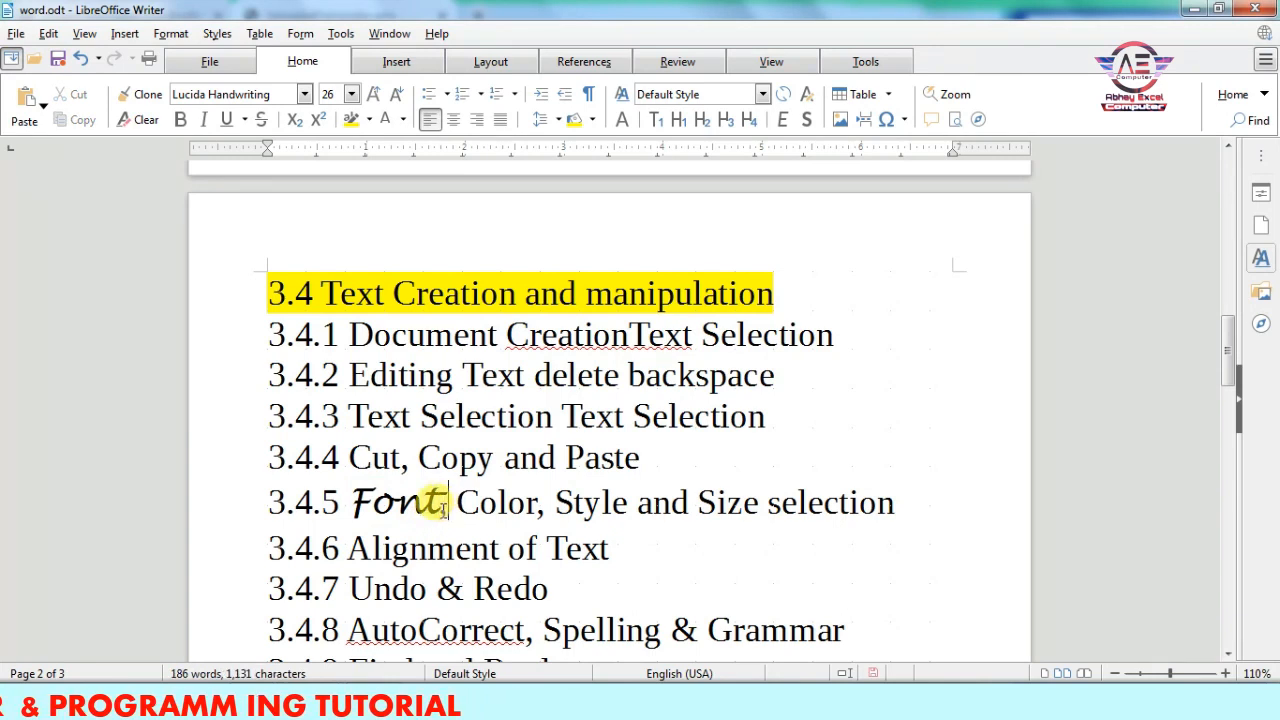
drag(443, 510, 355, 513)
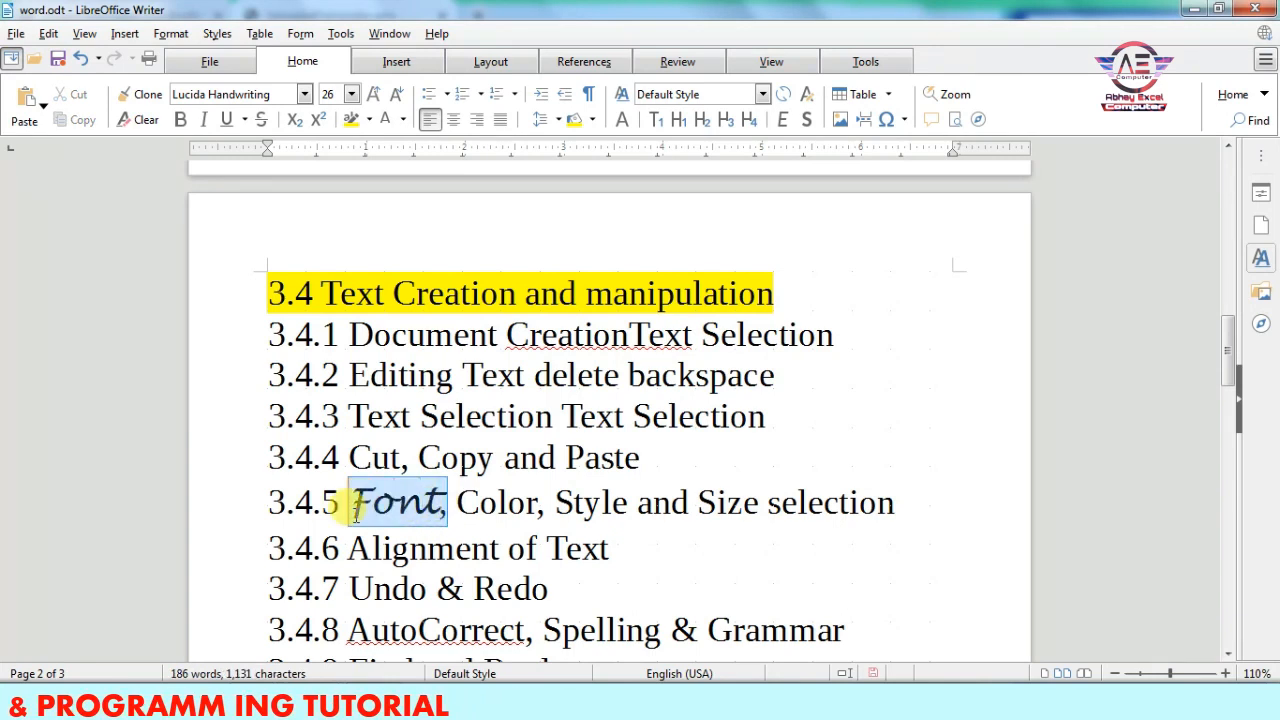
Set the selected word "Font" with its comma in item 3.4.5 to font size 96
click(350, 94)
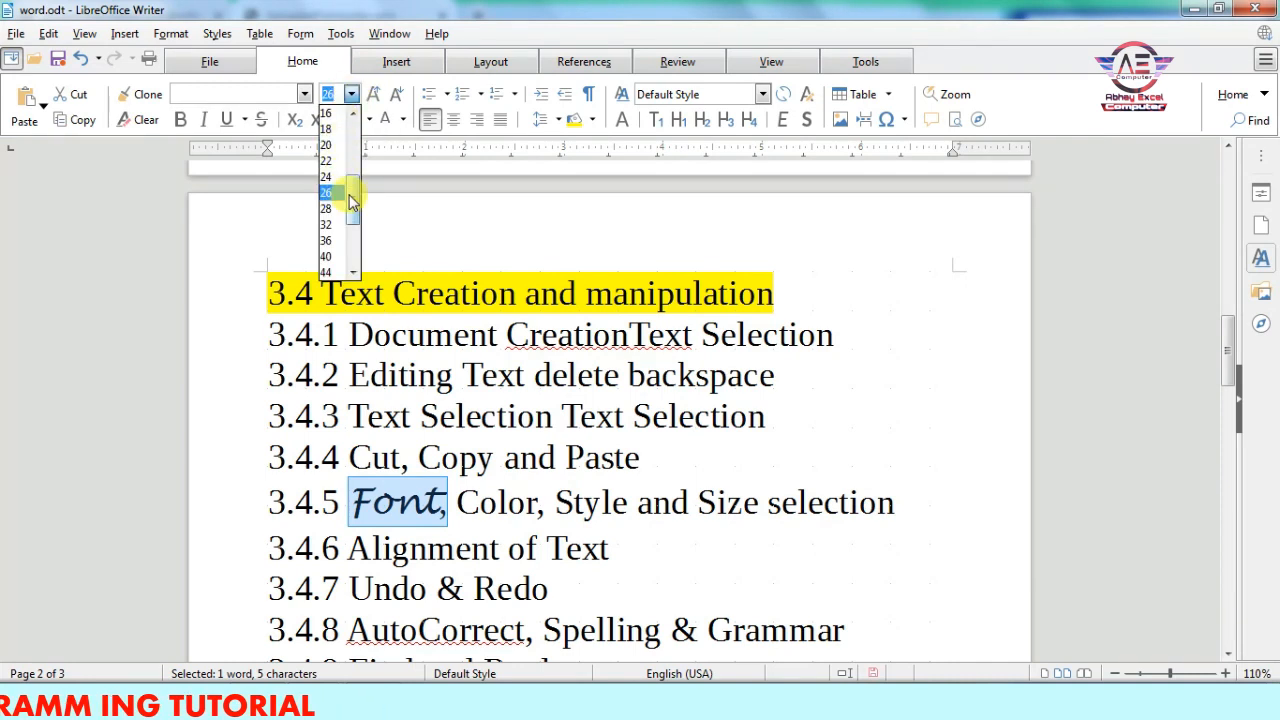
drag(358, 193, 357, 260)
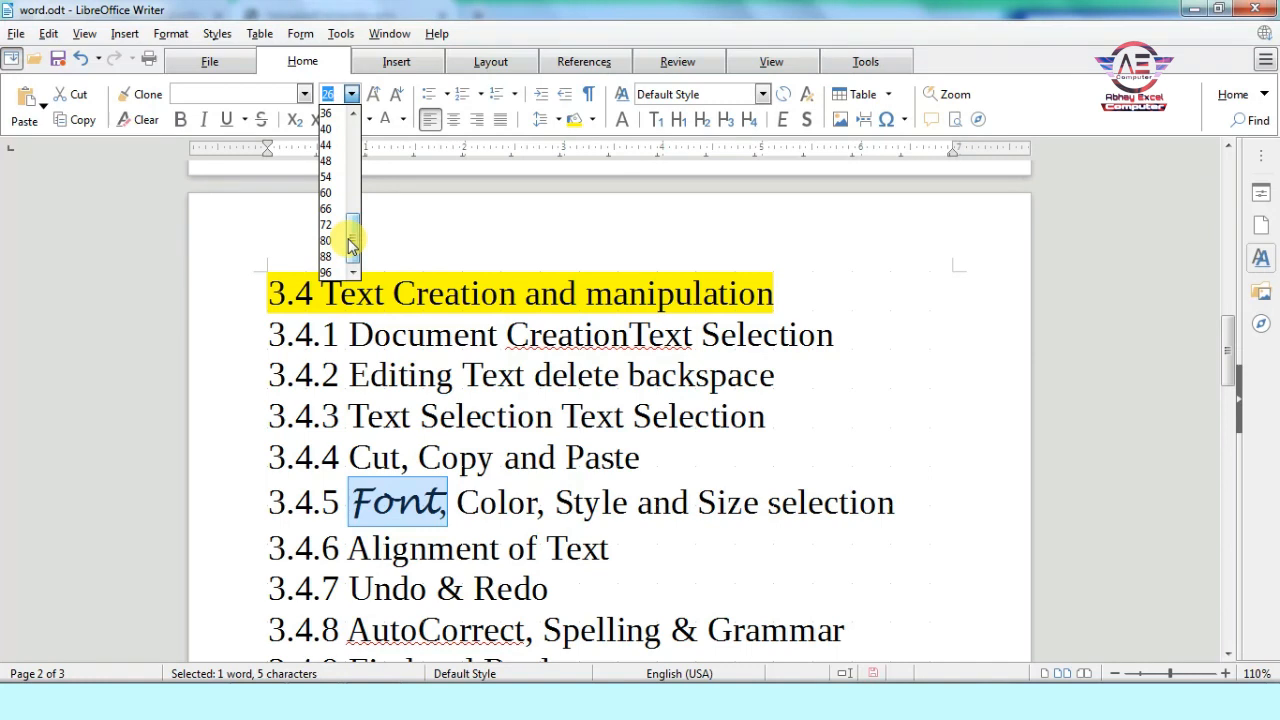
drag(351, 243, 354, 120)
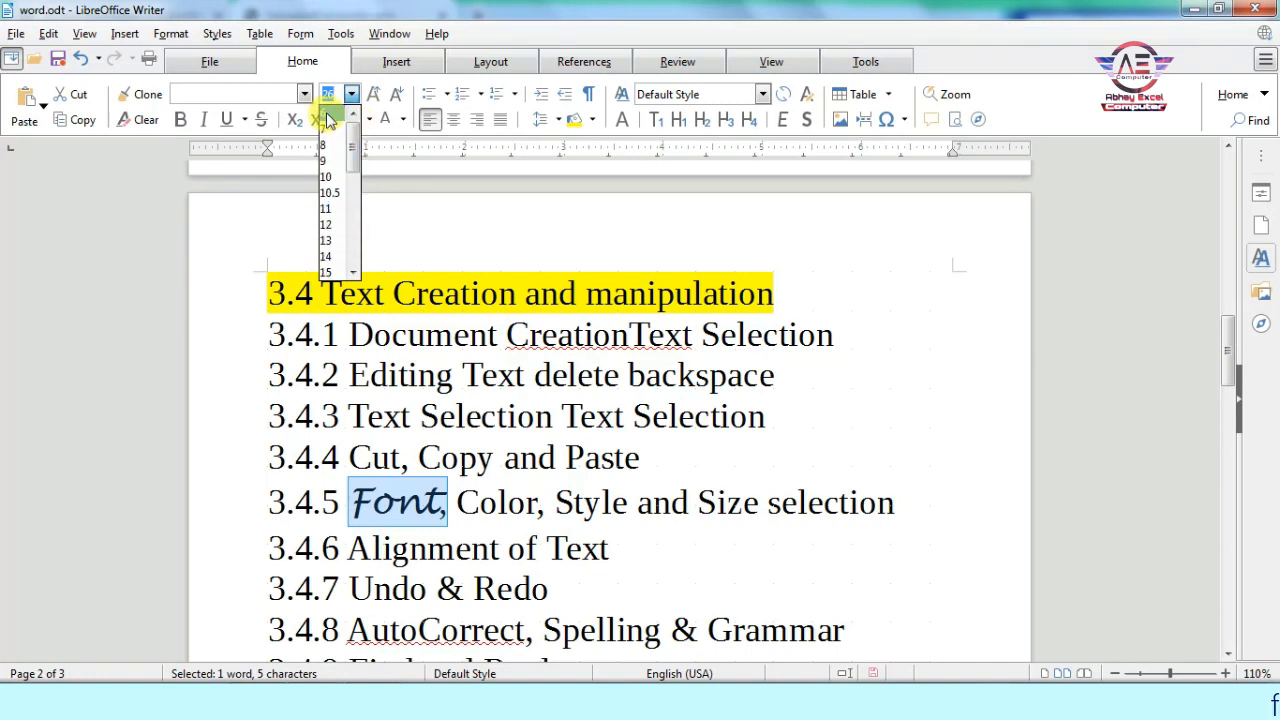
scroll(337, 210, down, 6)
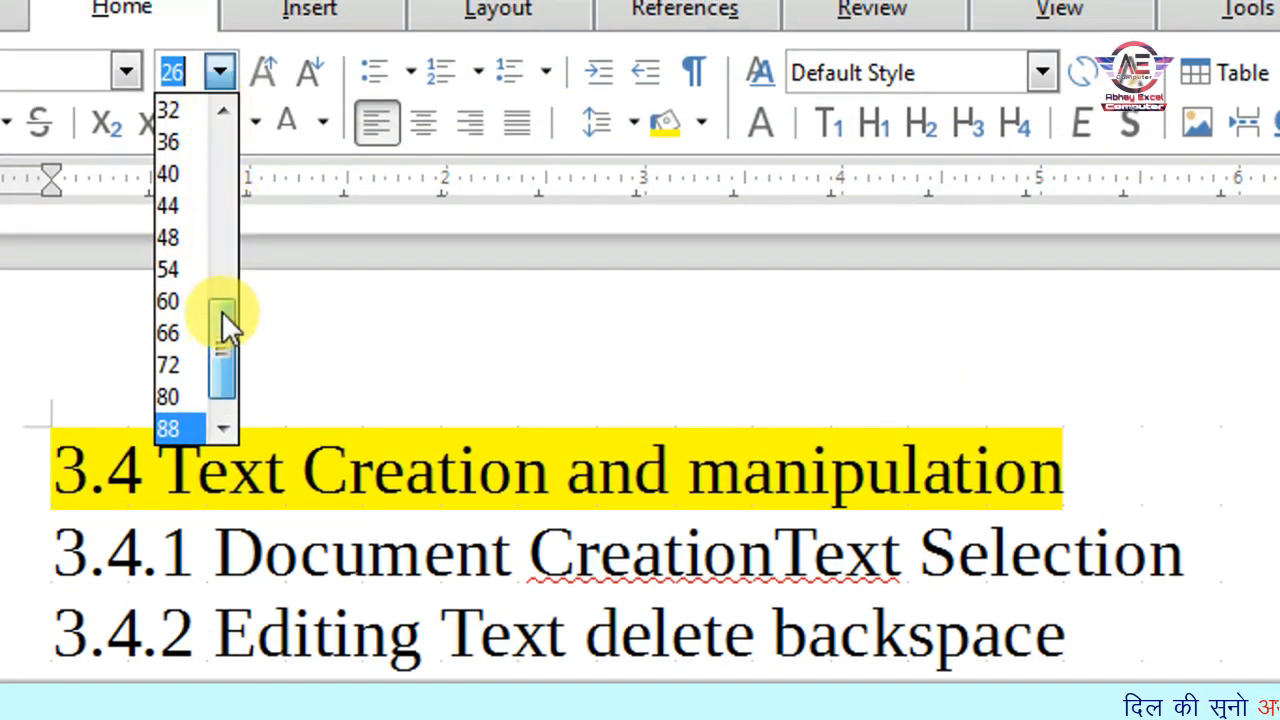
drag(222, 215, 220, 31)
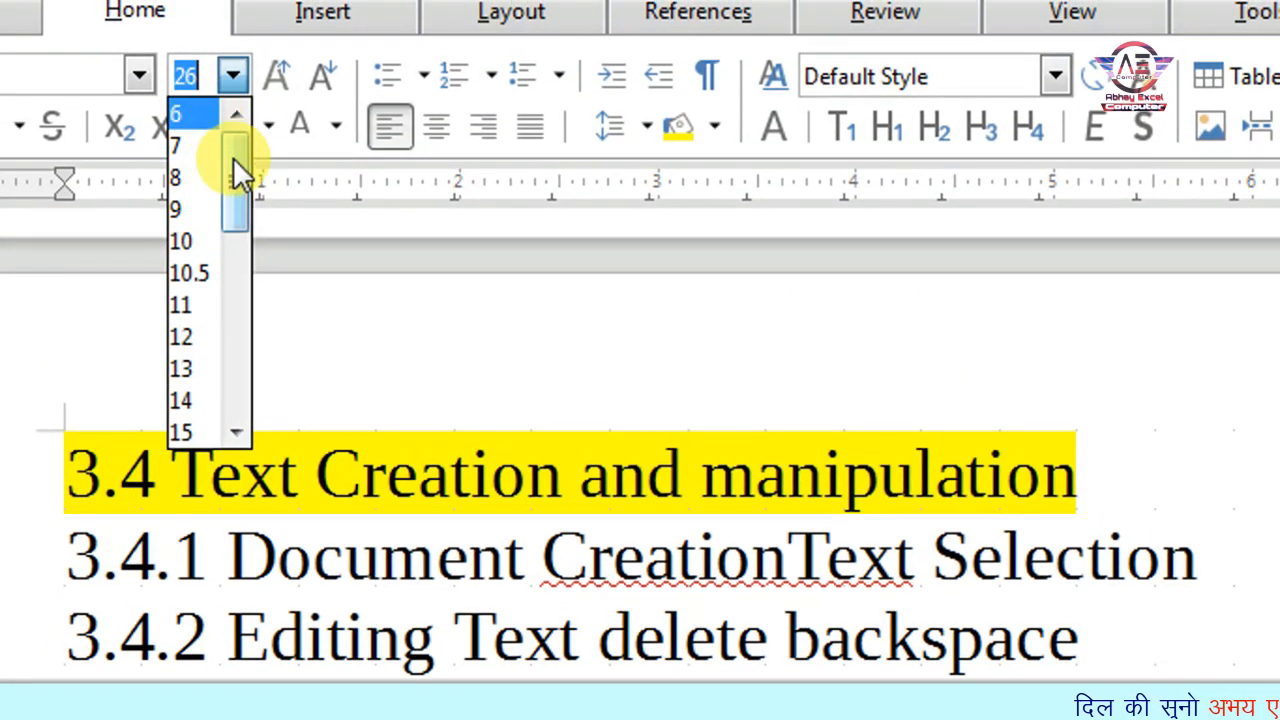
drag(220, 153, 238, 399)
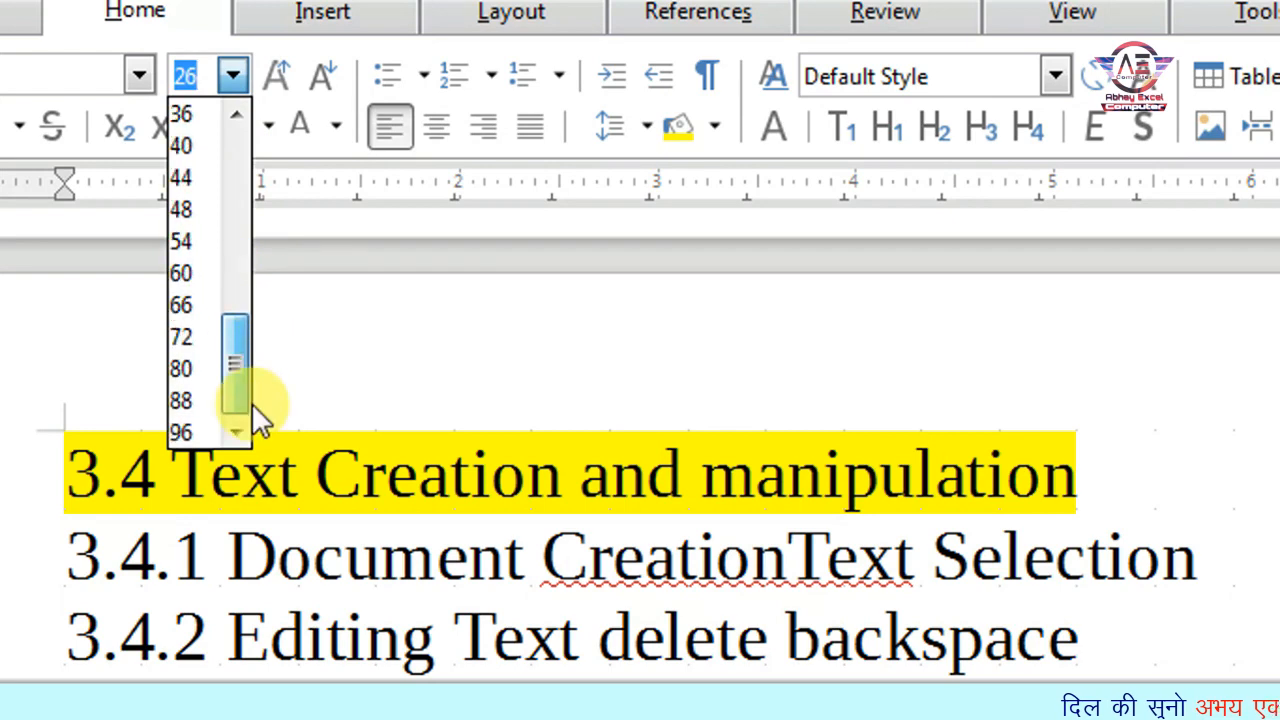
click(190, 434)
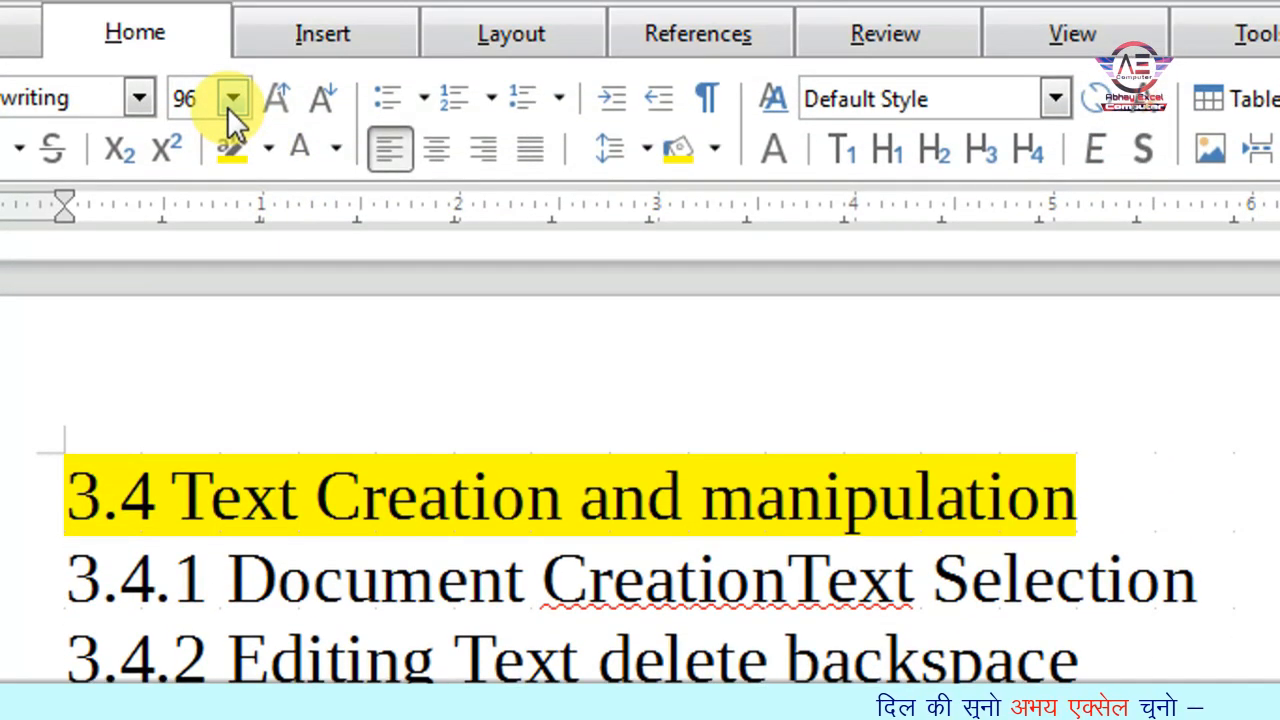
click(231, 100)
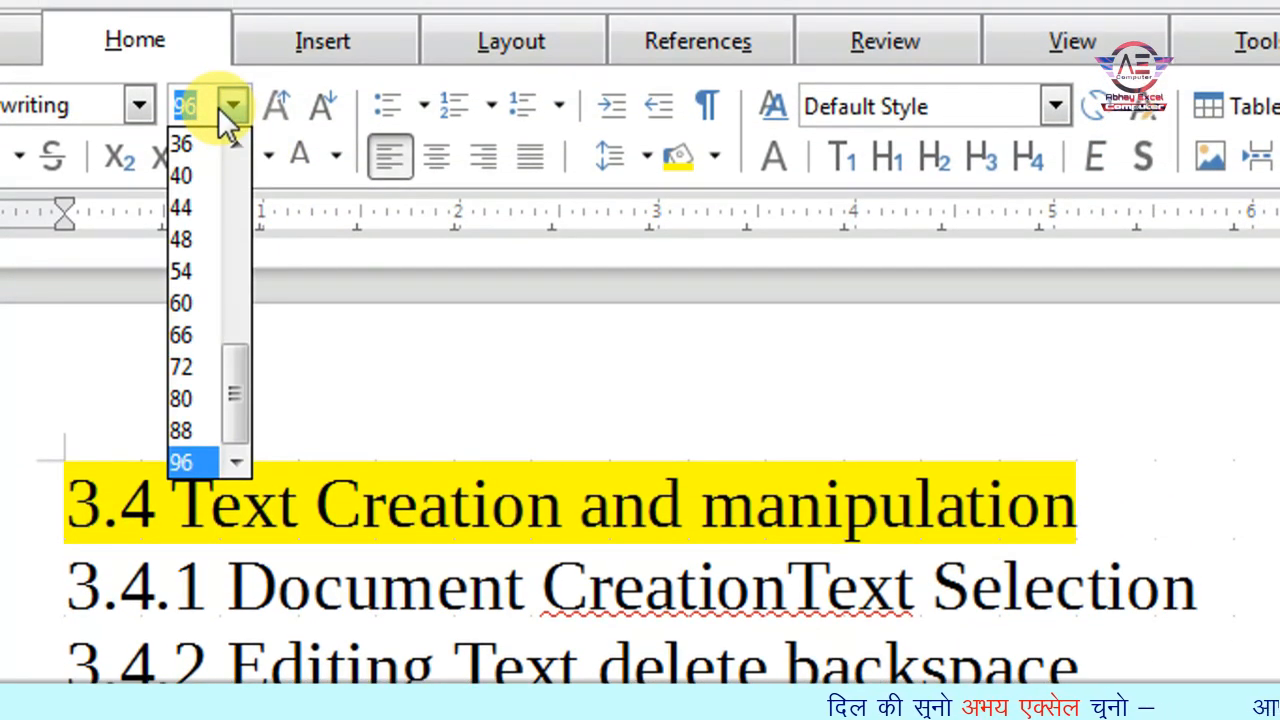
text(2)
key(Escape)
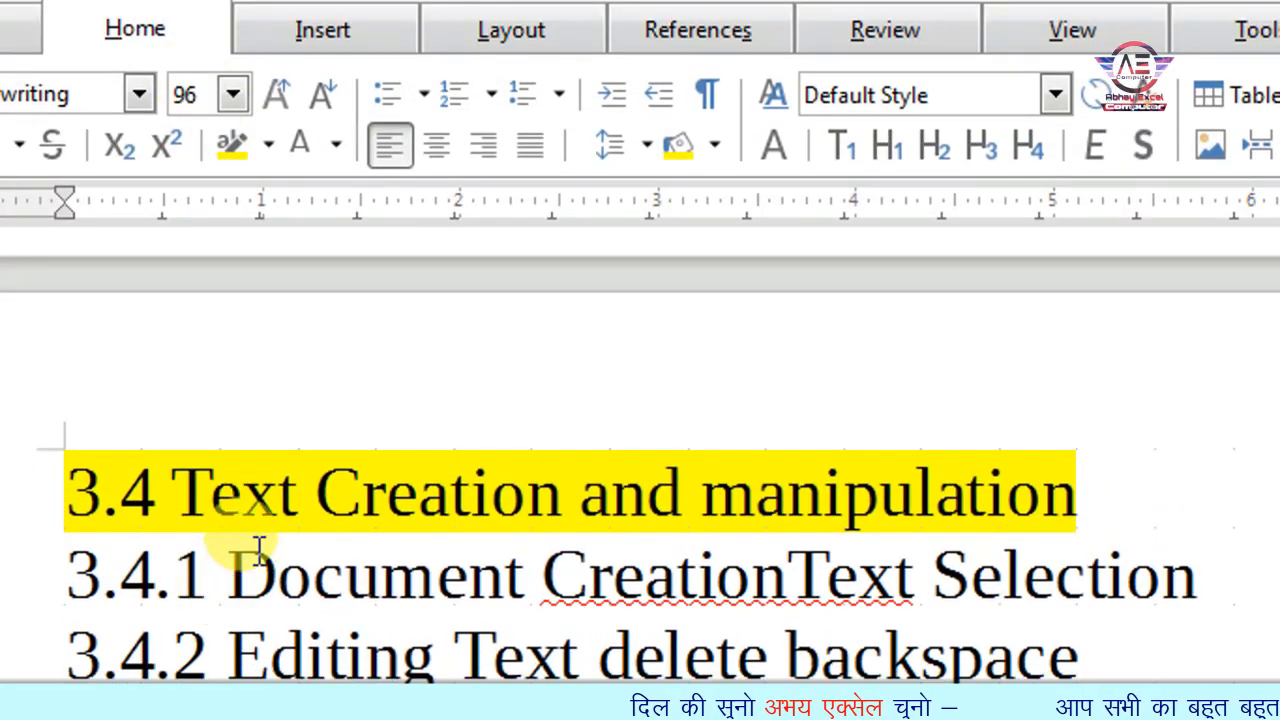
Set the word "Document" in item 3.4.1 to font size 1
drag(229, 578, 548, 572)
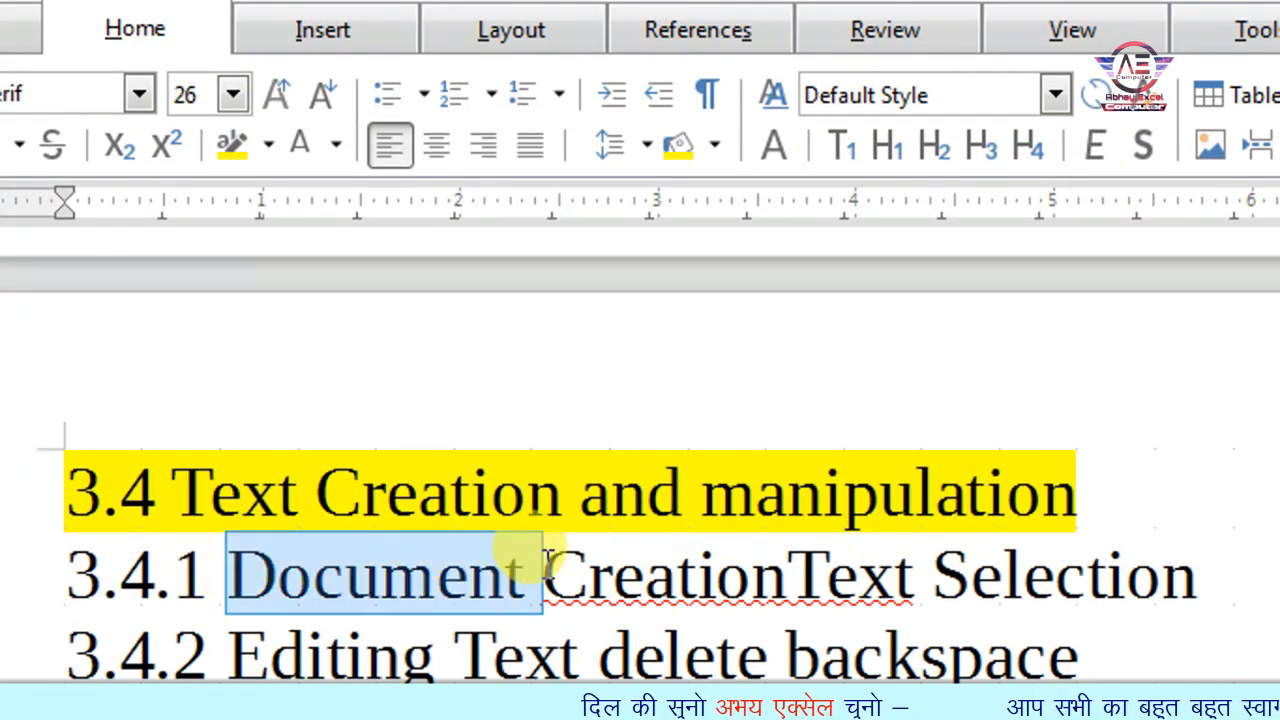
click(205, 95)
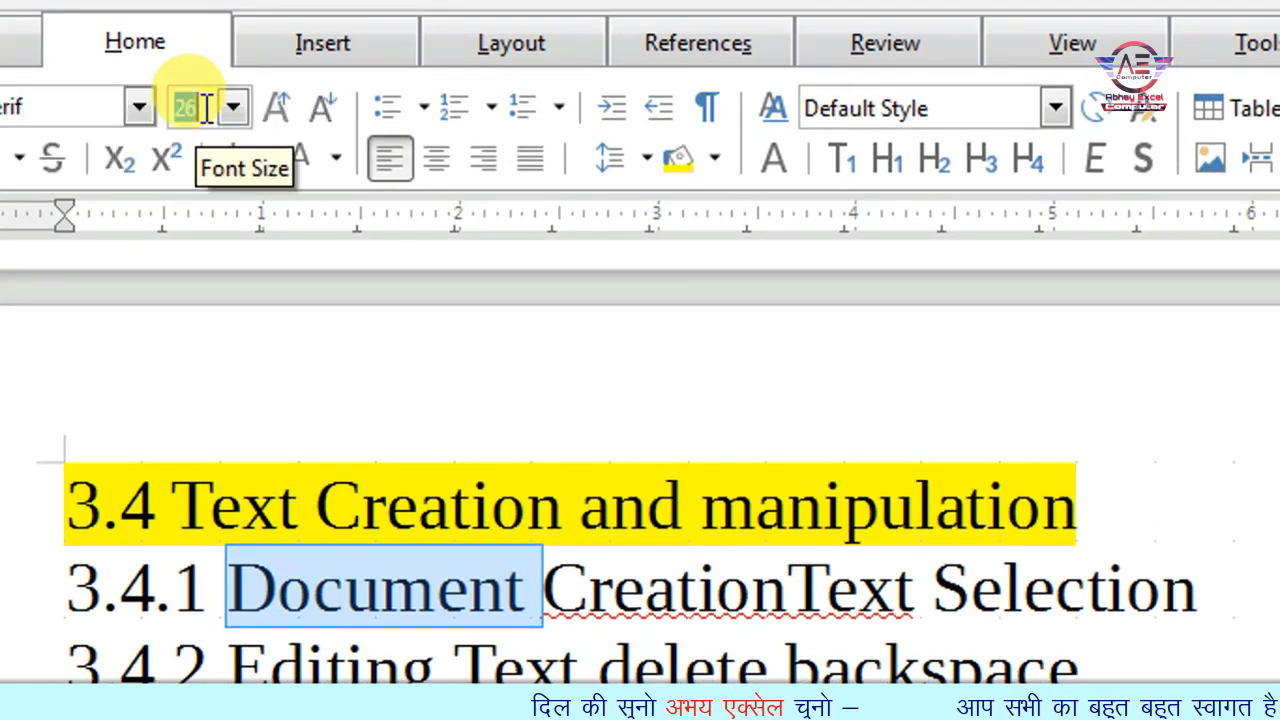
text(1)
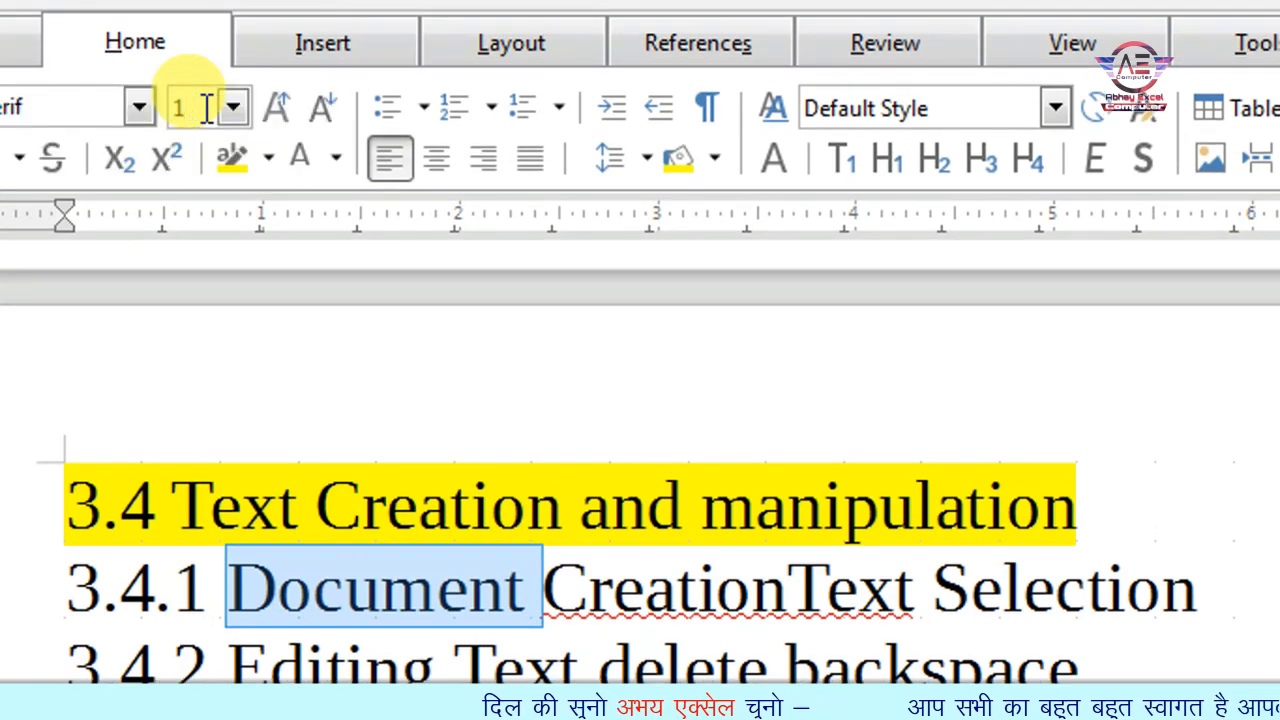
key(Return)
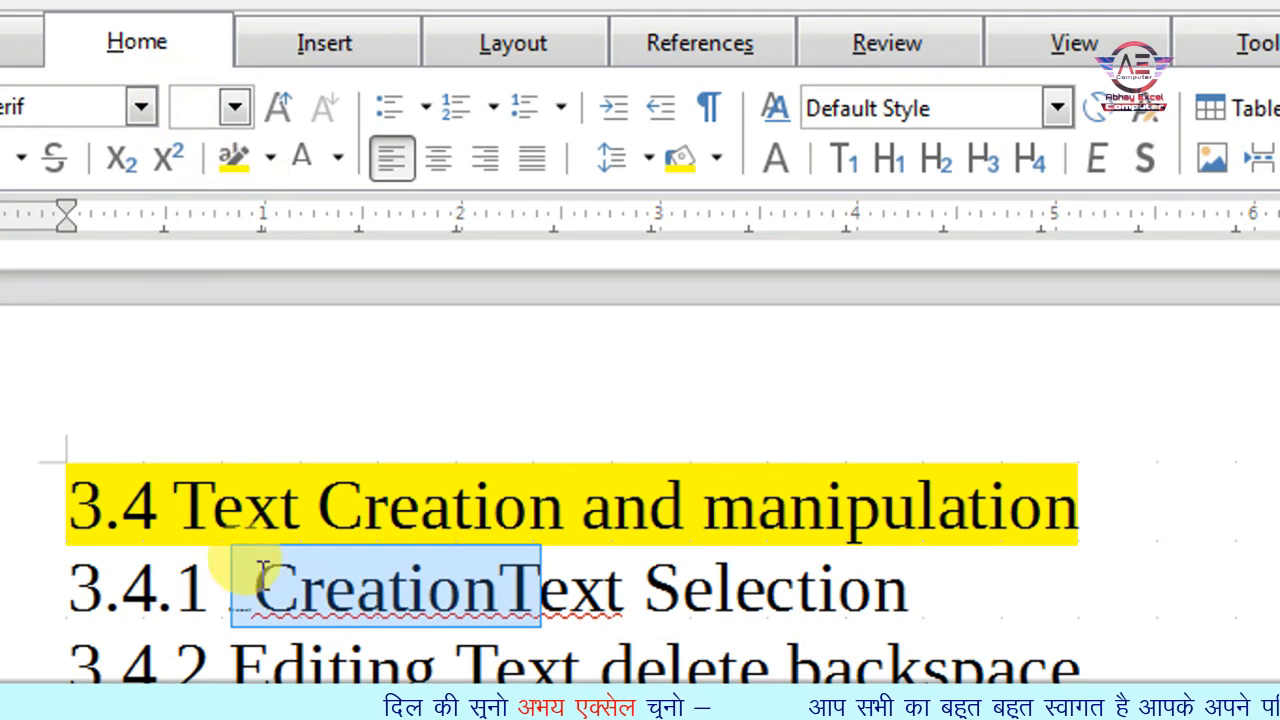
Set the letters "Creatio" in item 3.4.1 to font size 2
drag(257, 586, 478, 580)
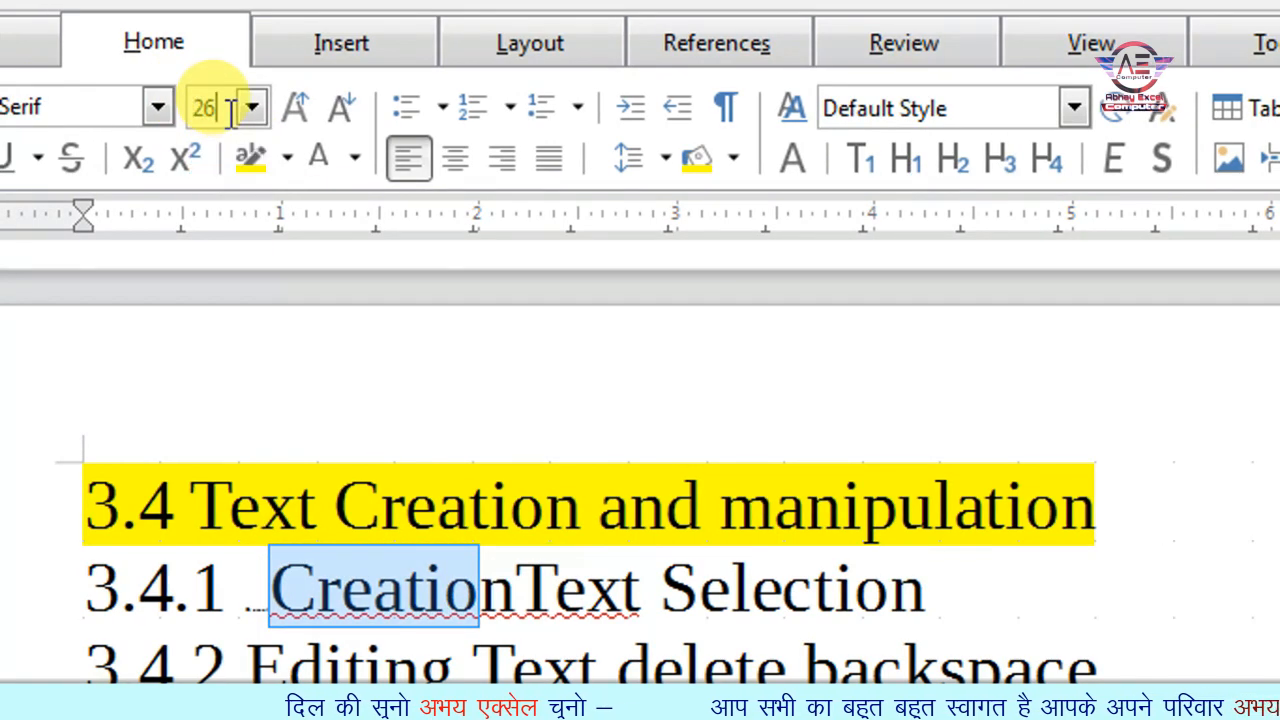
click(198, 108)
text(2)
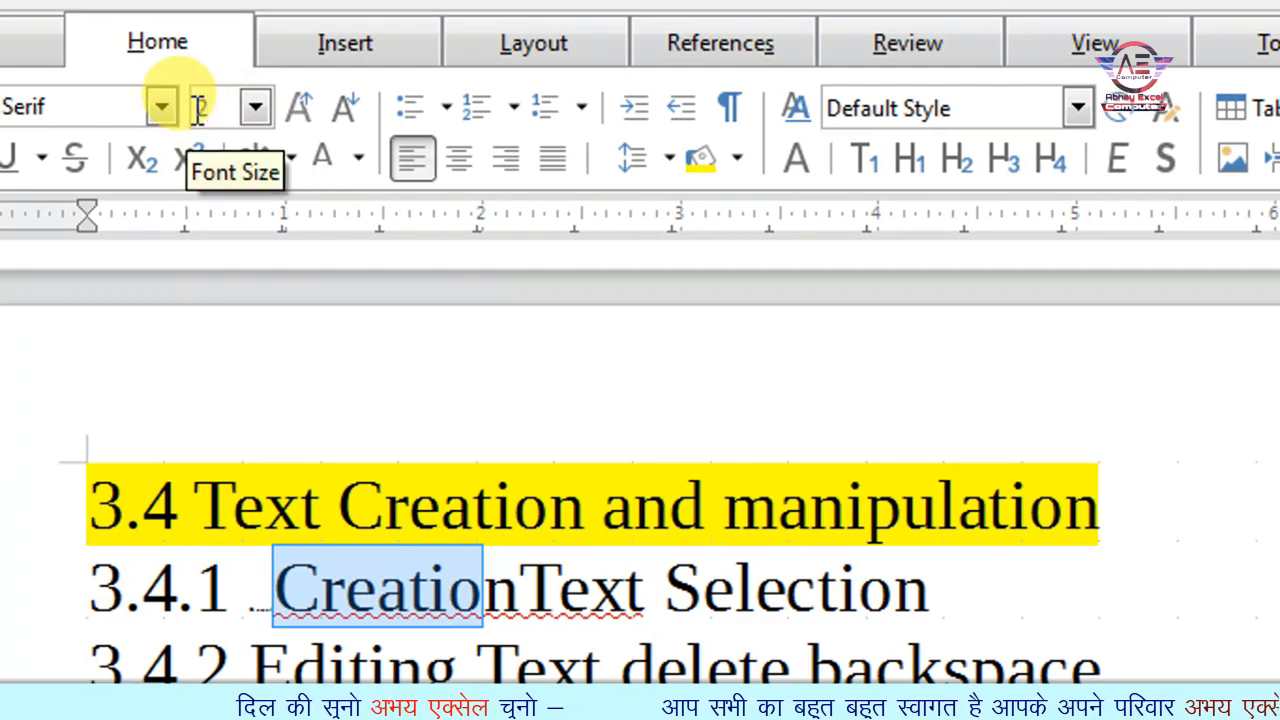
key(Return)
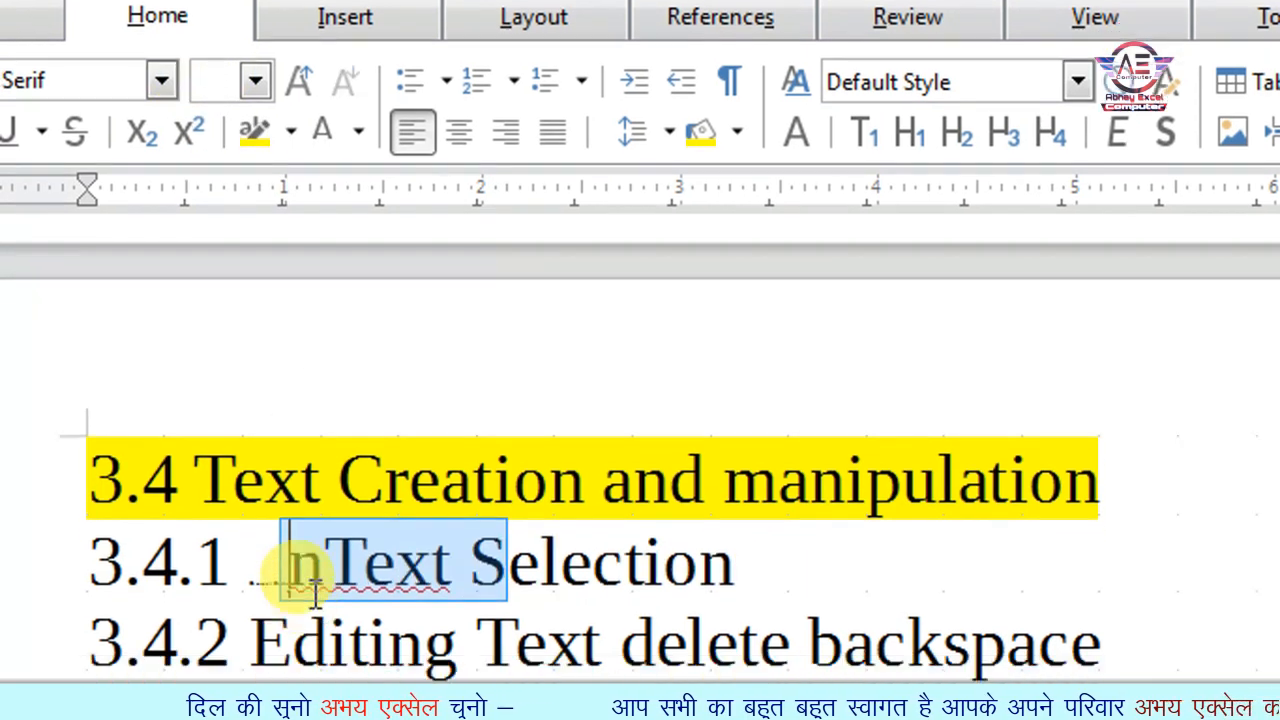
Set the single letter "n" before "Text Selection" in item 3.4.1 to font size 999.99 and look over the enlarged letter
click(304, 592)
drag(308, 578, 298, 574)
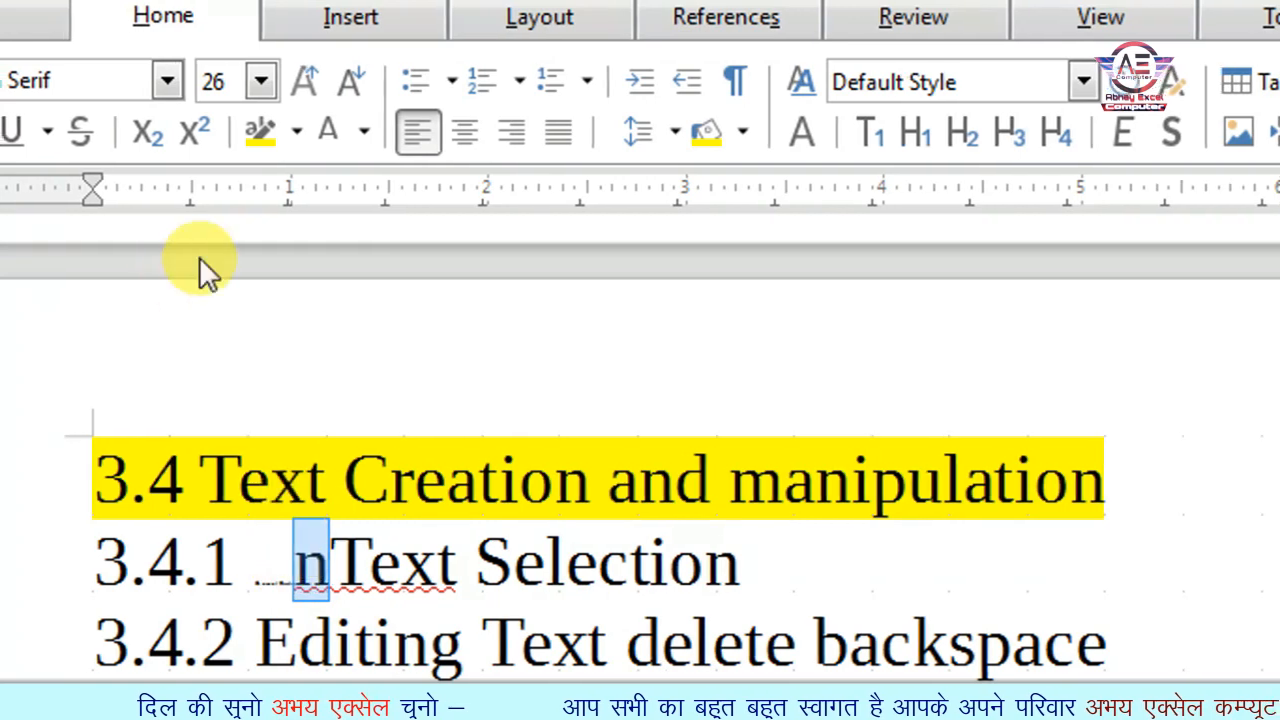
click(216, 84)
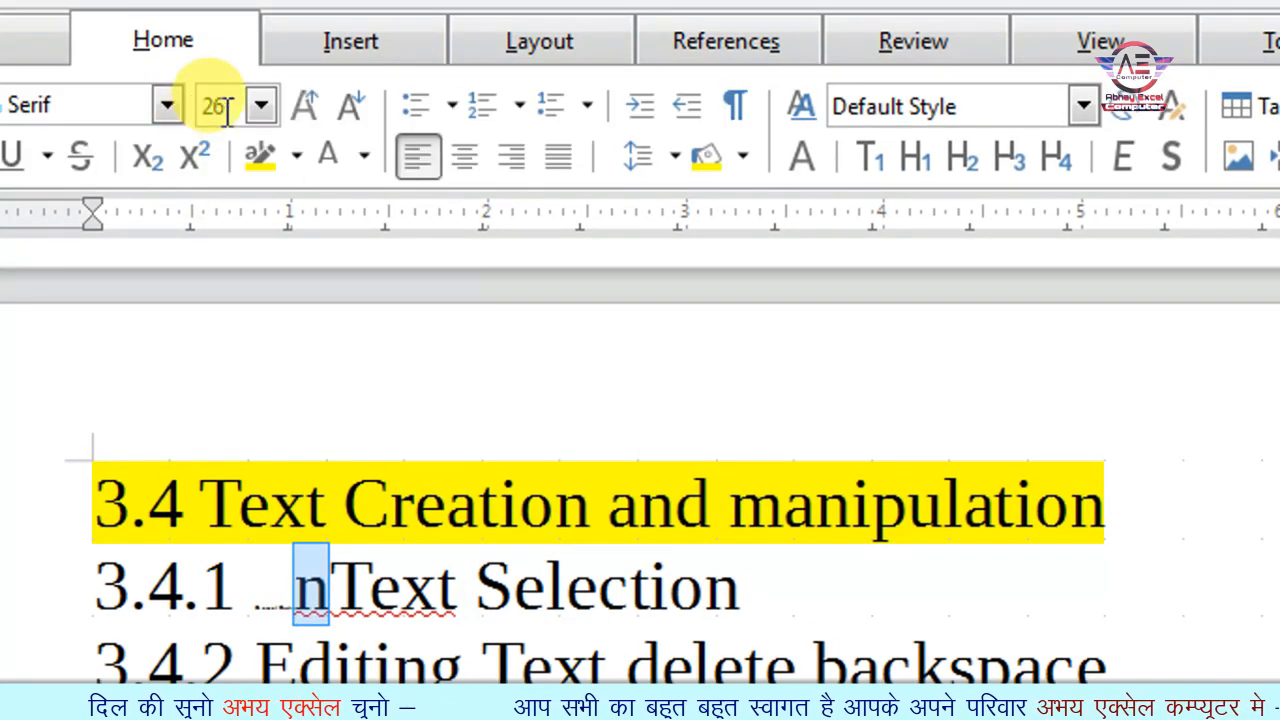
text(99)
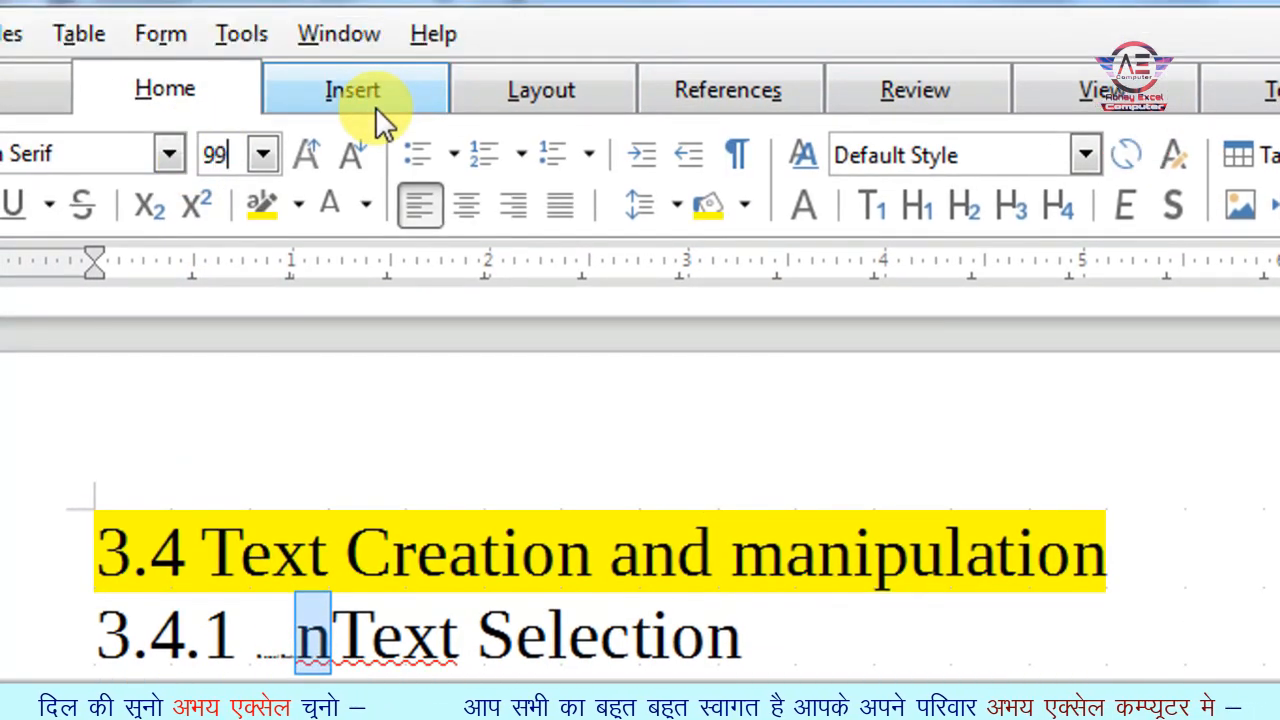
text(9.99)
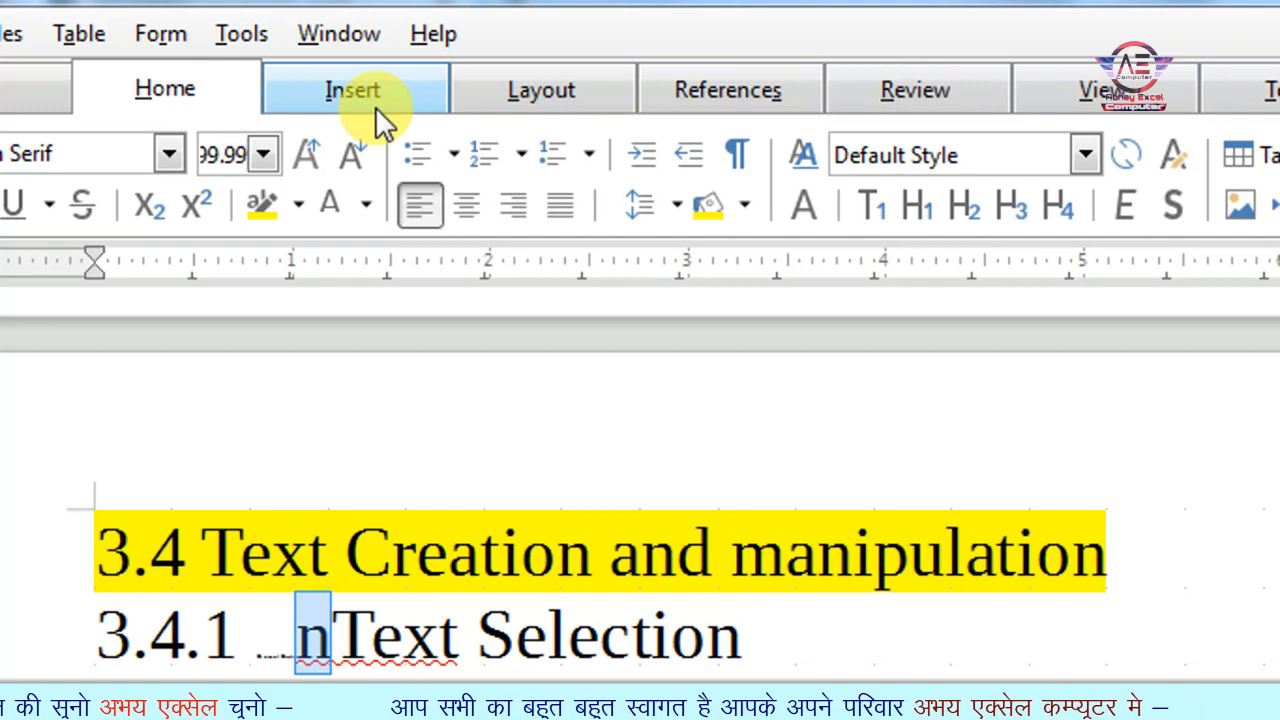
key(Return)
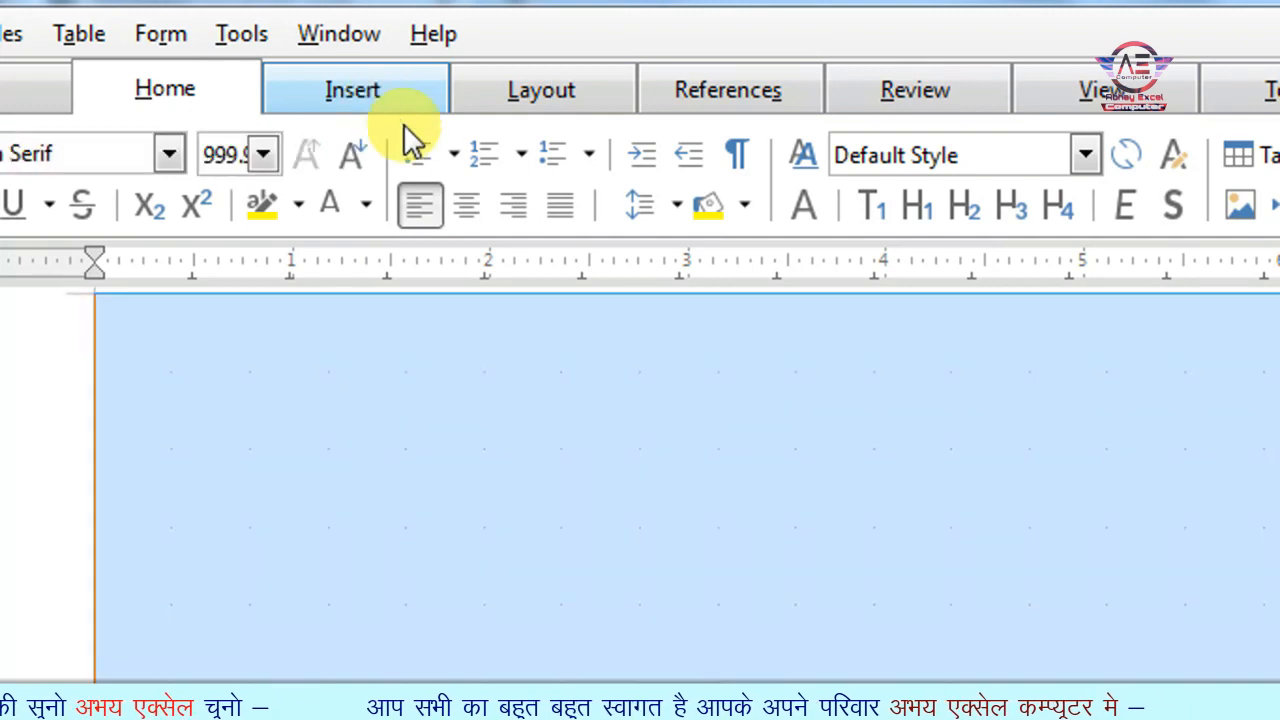
click(556, 530)
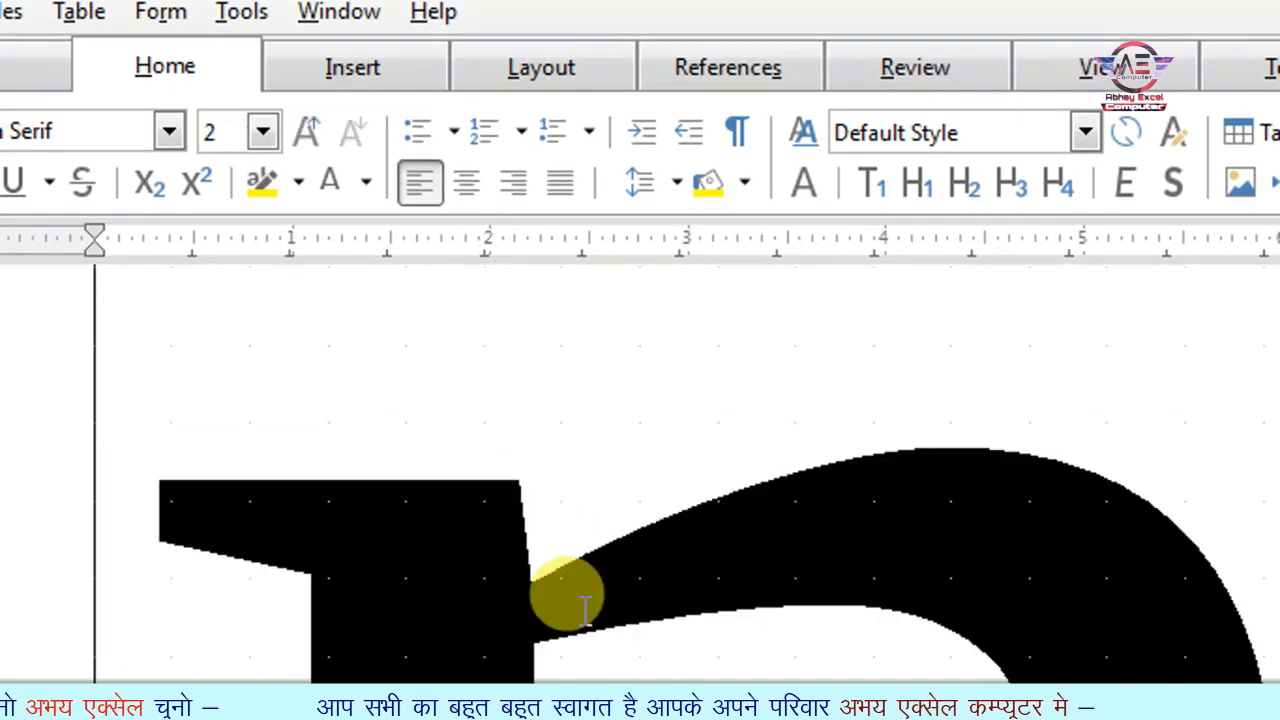
scroll(490, 528, up, 1)
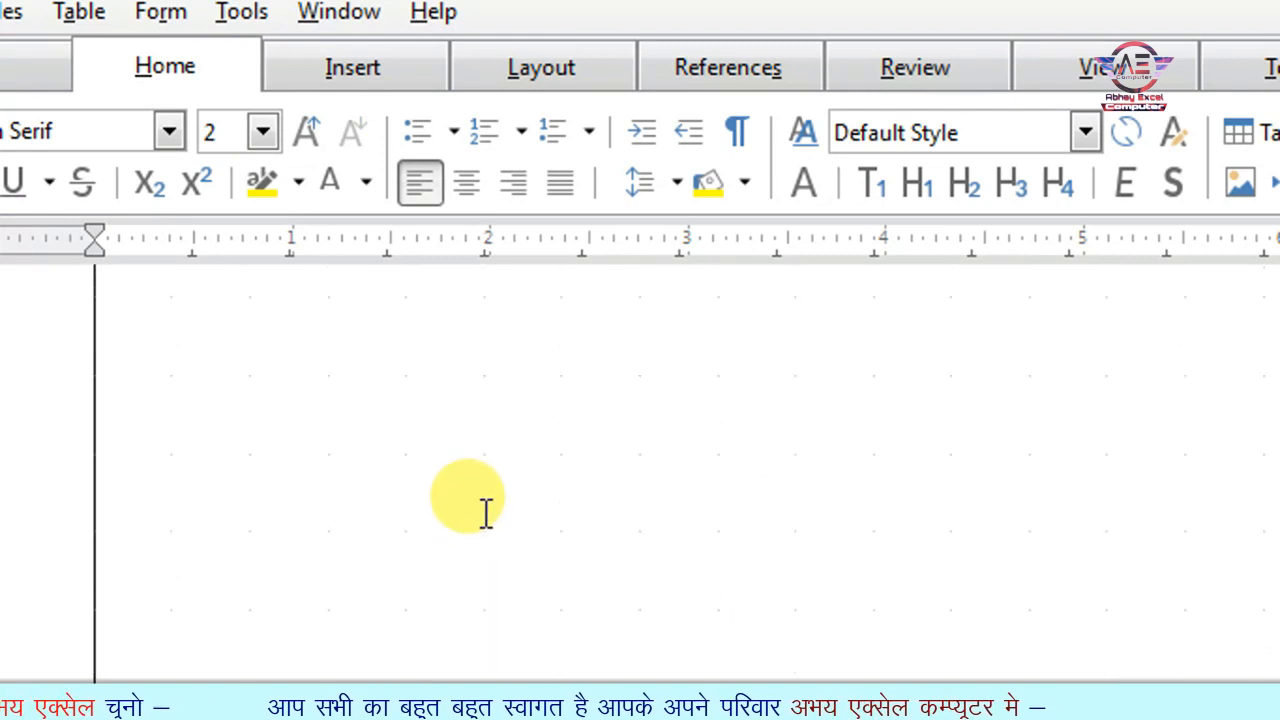
scroll(420, 460, up, 2)
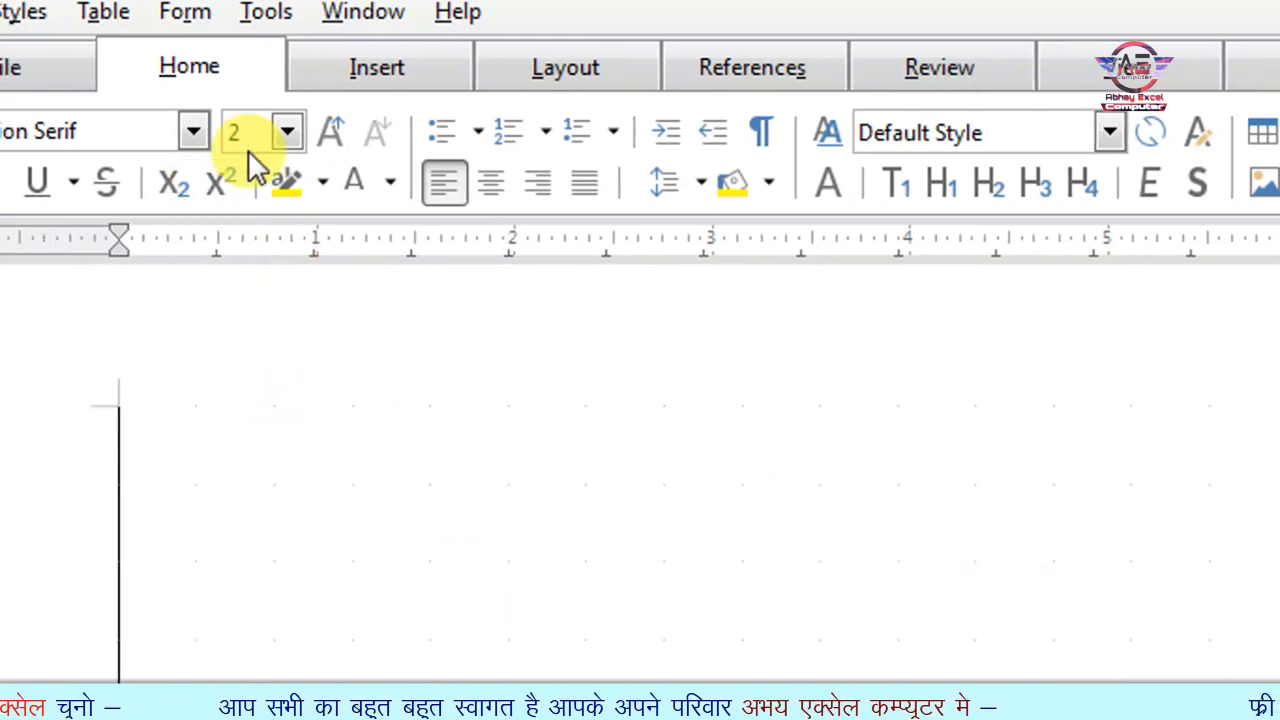
scroll(407, 490, down, 1)
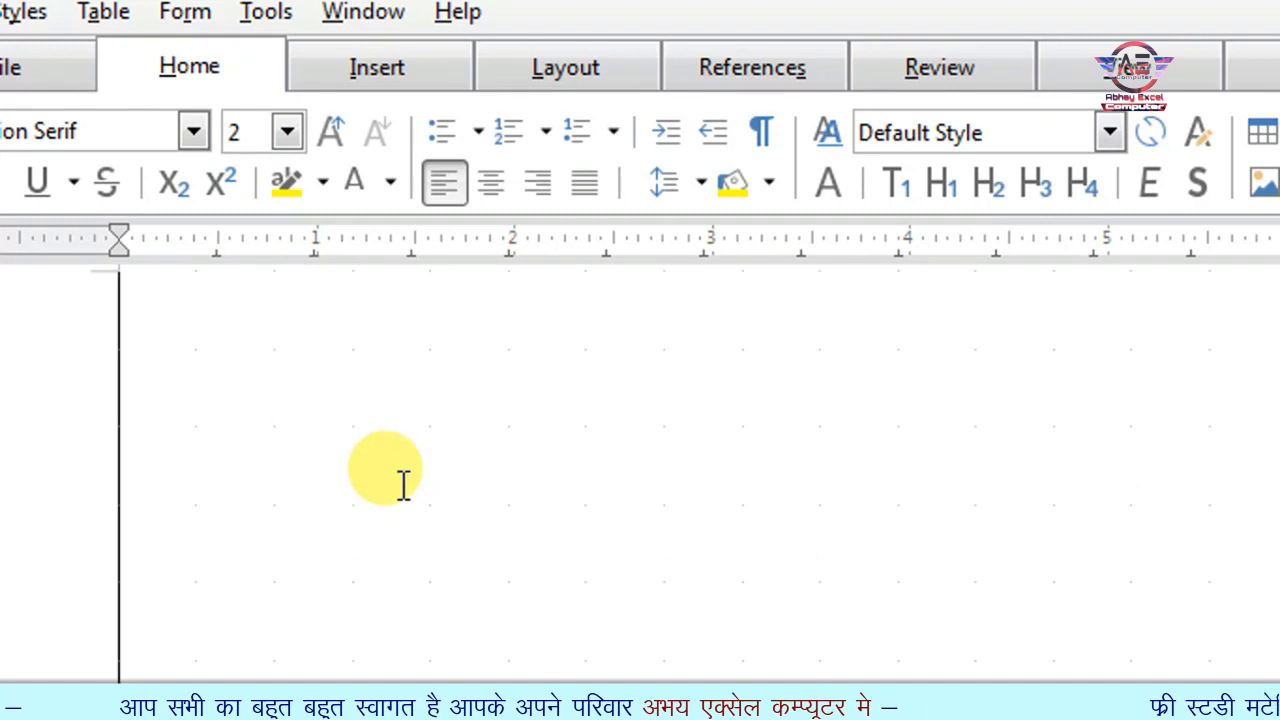
Undo all the font size changes in items 3.4.1 and 3.4.5 as well as the font change on the word "Font"
key(ctrl+z)
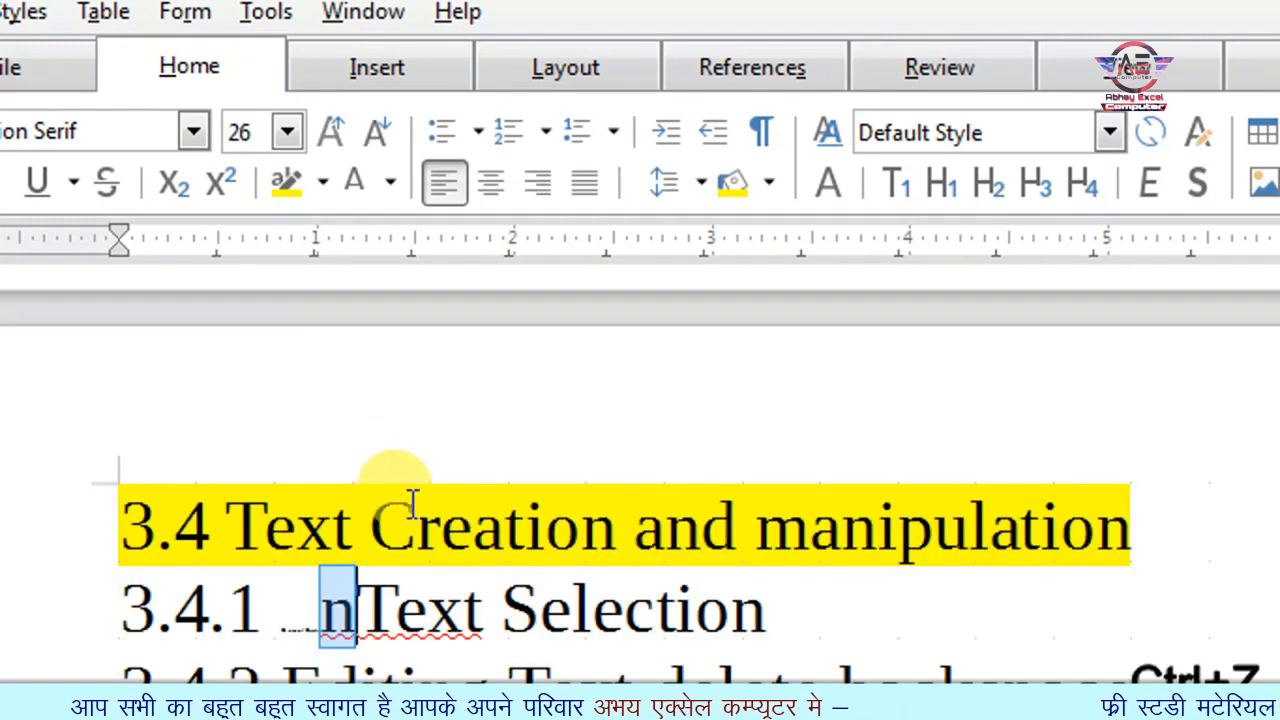
key(ctrl+z)
click(549, 604)
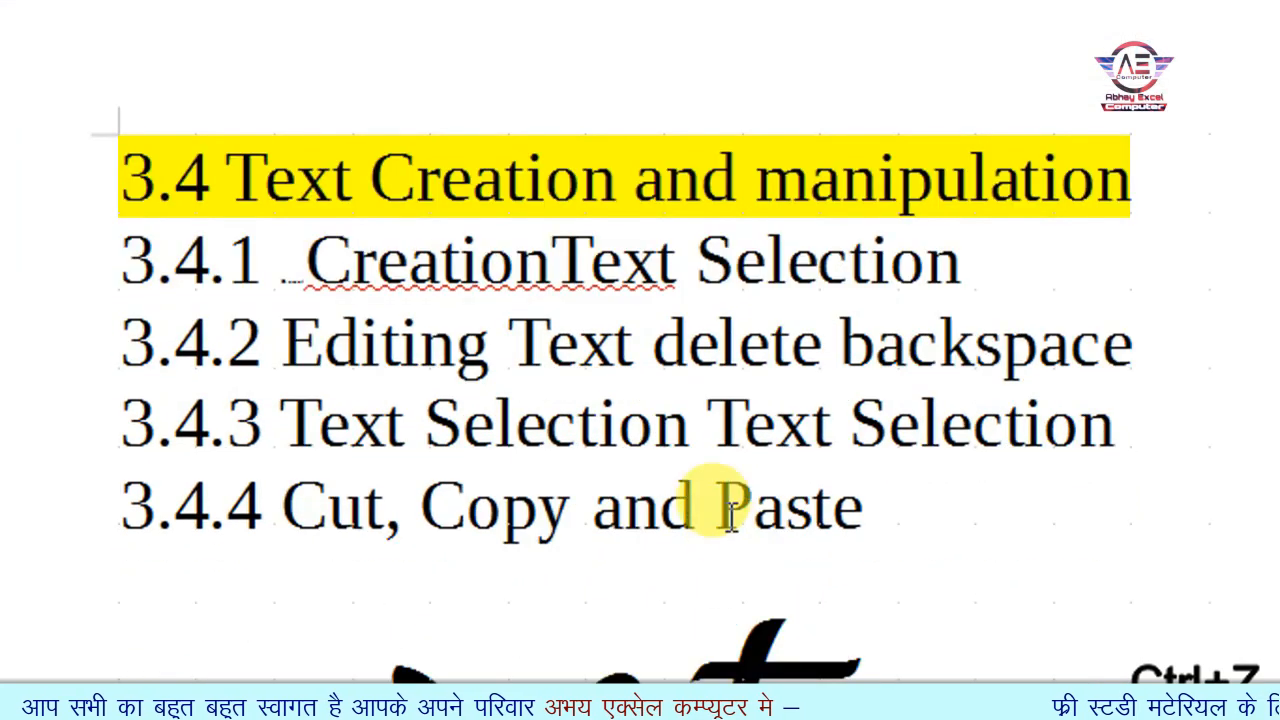
scroll(678, 483, down, 2)
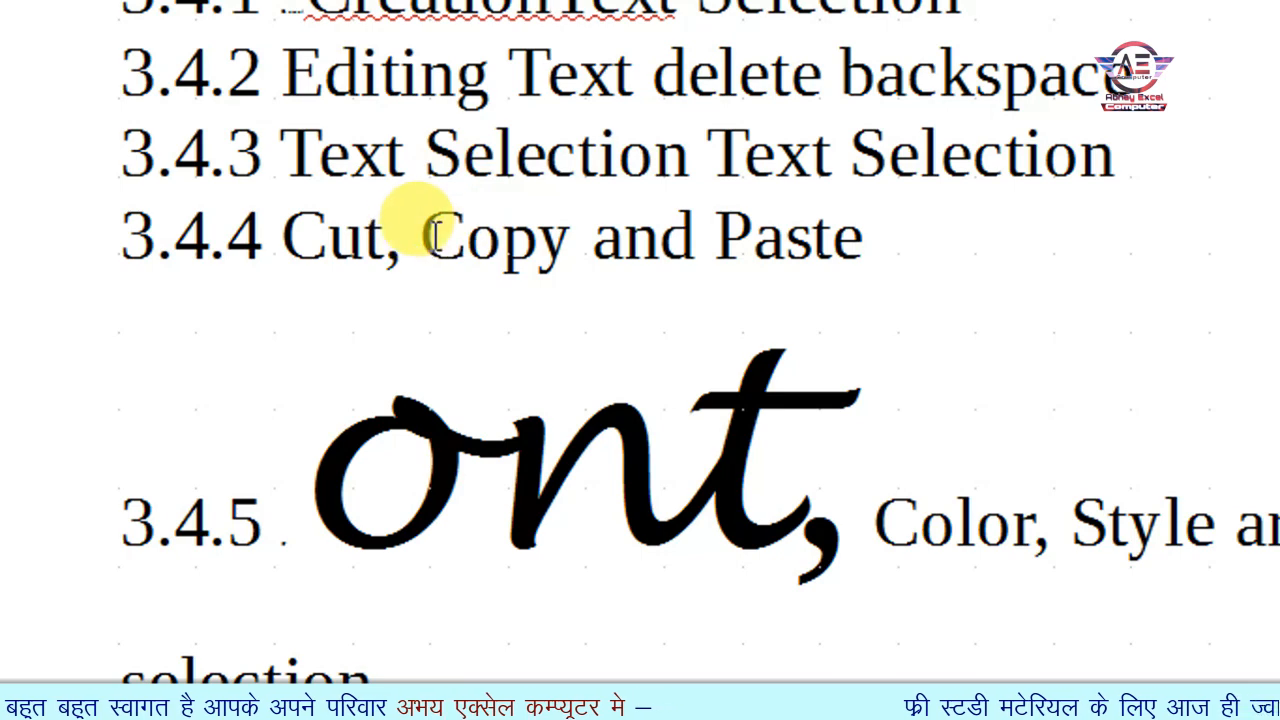
key(ctrl+z)
key(ctrl+z)
key(ctrl+z)
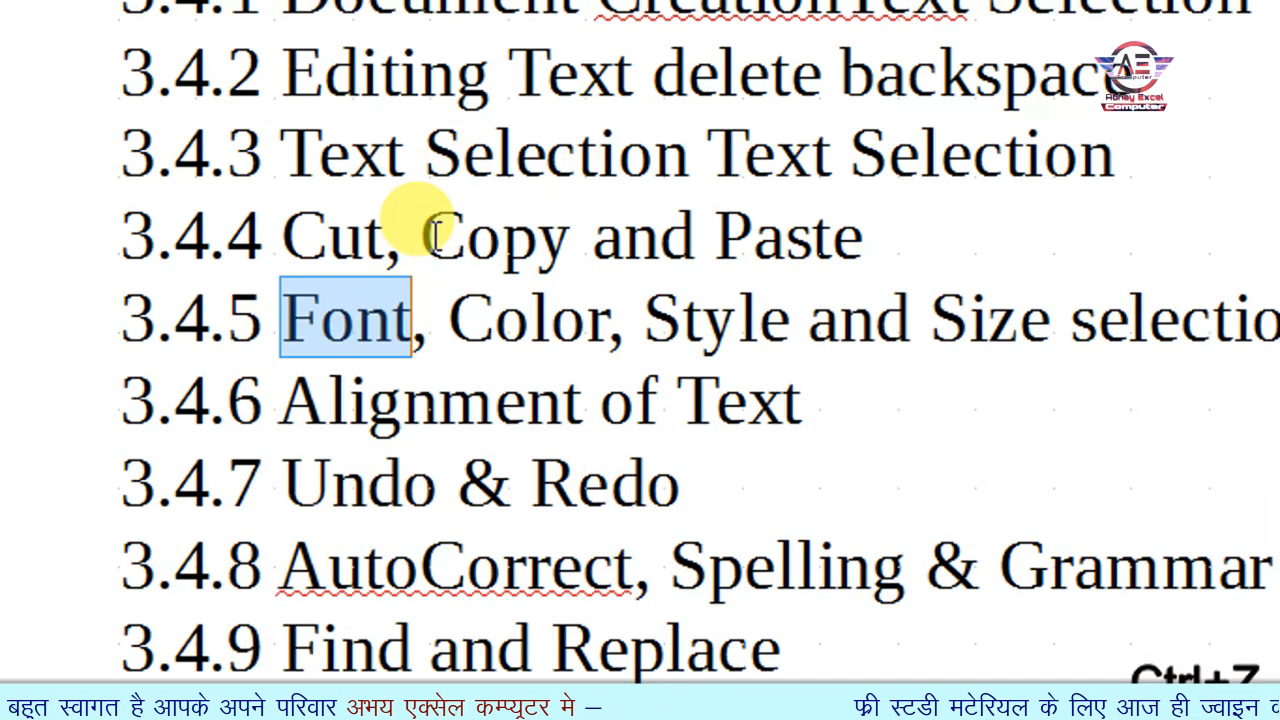
Apply a custom violet-blue font color (cyan 70%, magenta 92%, yellow 0%, key 16%) to the word "Color" in item 3.4.5
click(468, 304)
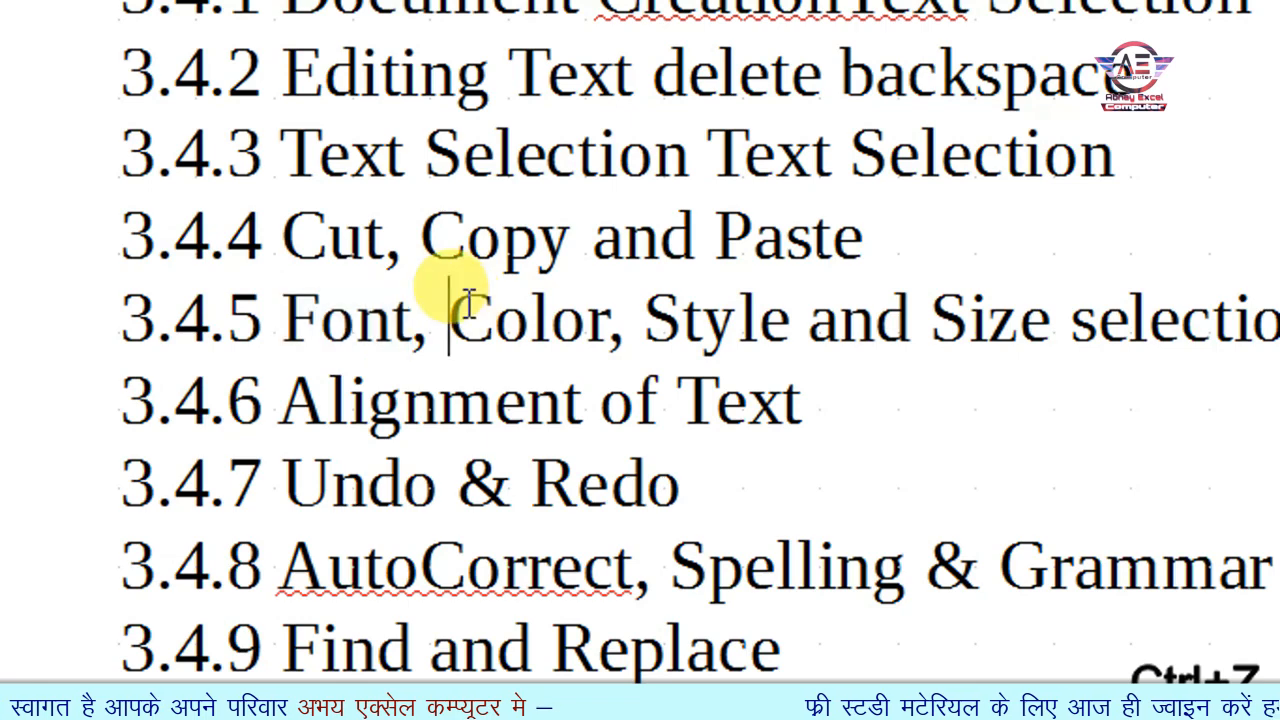
drag(468, 304, 590, 302)
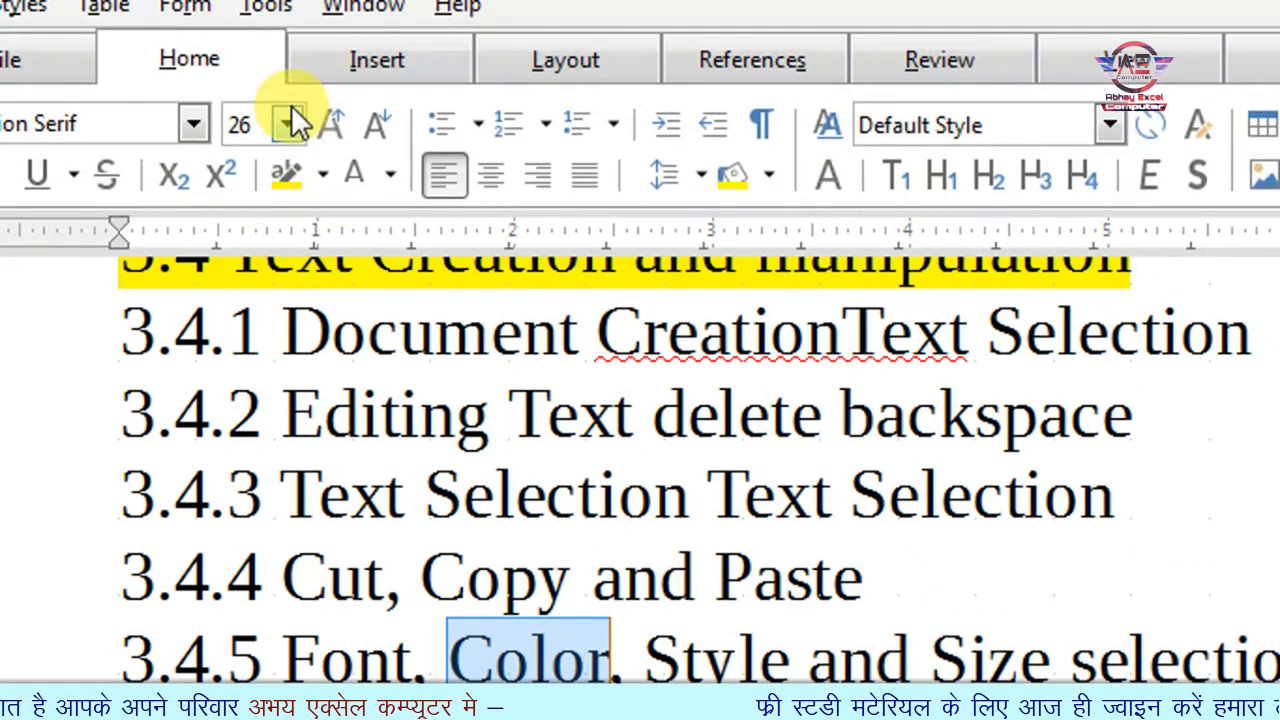
click(388, 176)
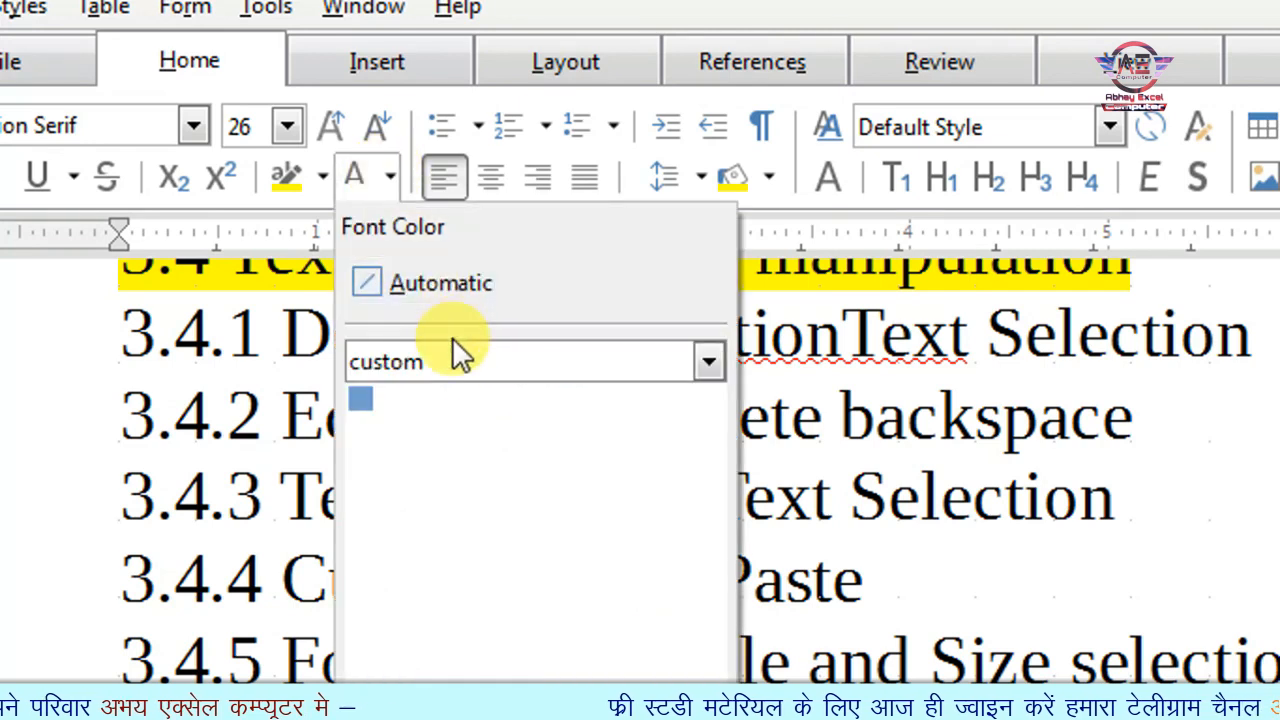
click(454, 364)
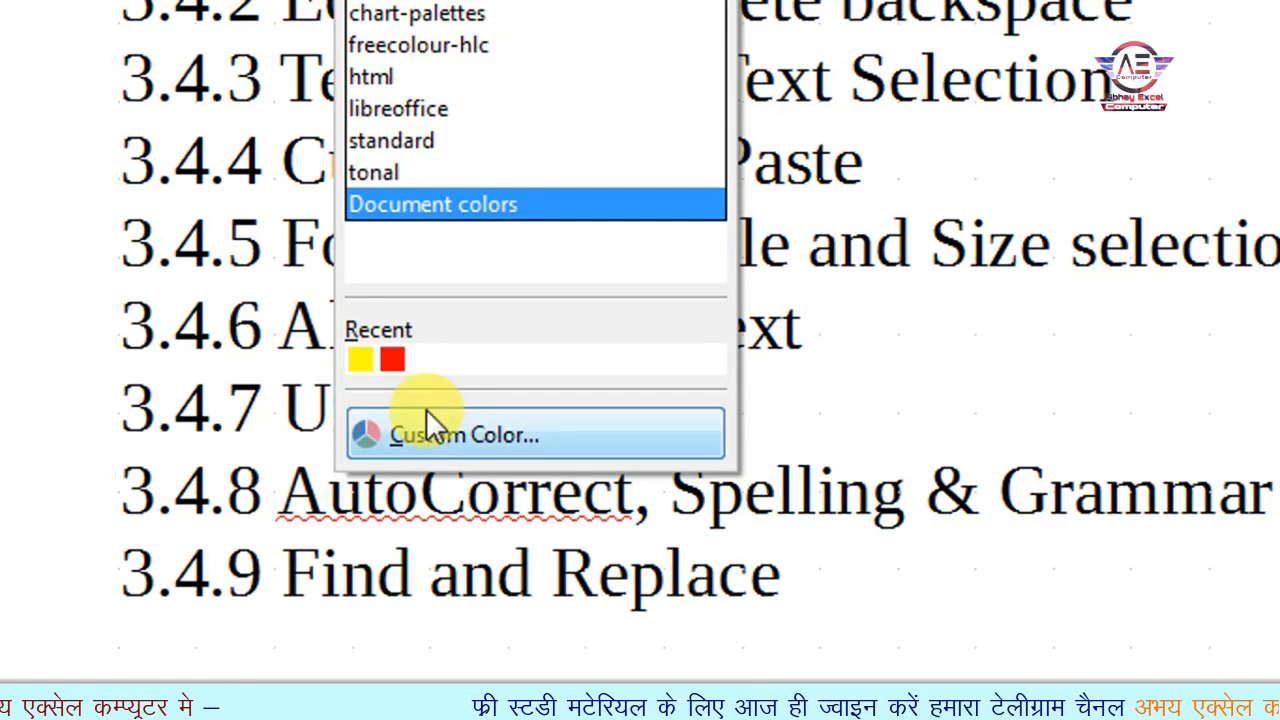
click(427, 412)
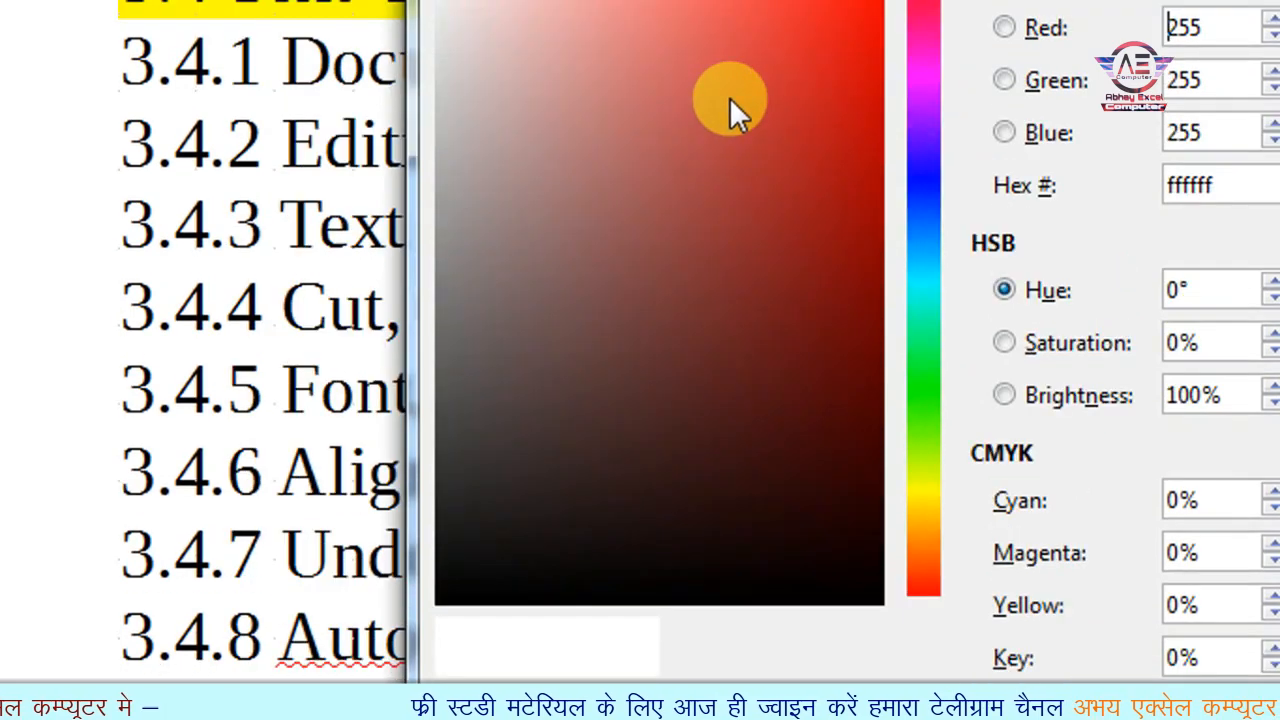
click(735, 90)
click(827, 106)
click(857, 149)
click(812, 155)
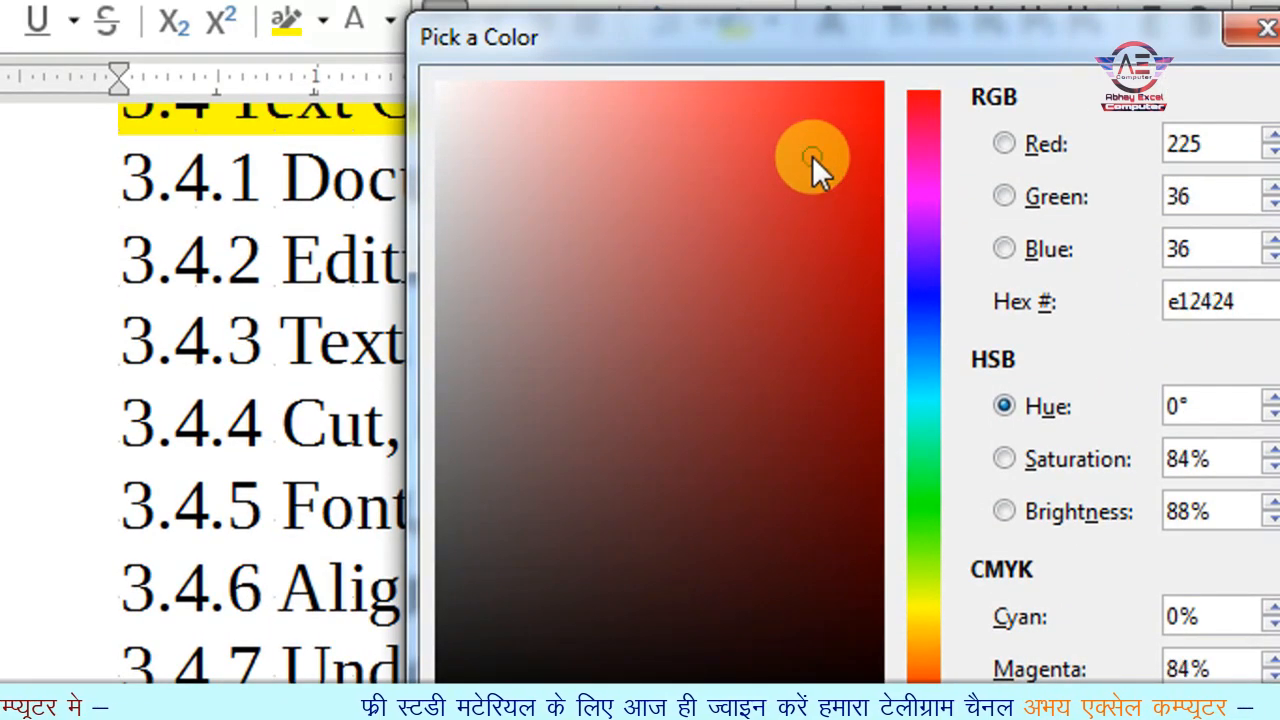
click(853, 115)
click(922, 121)
click(917, 212)
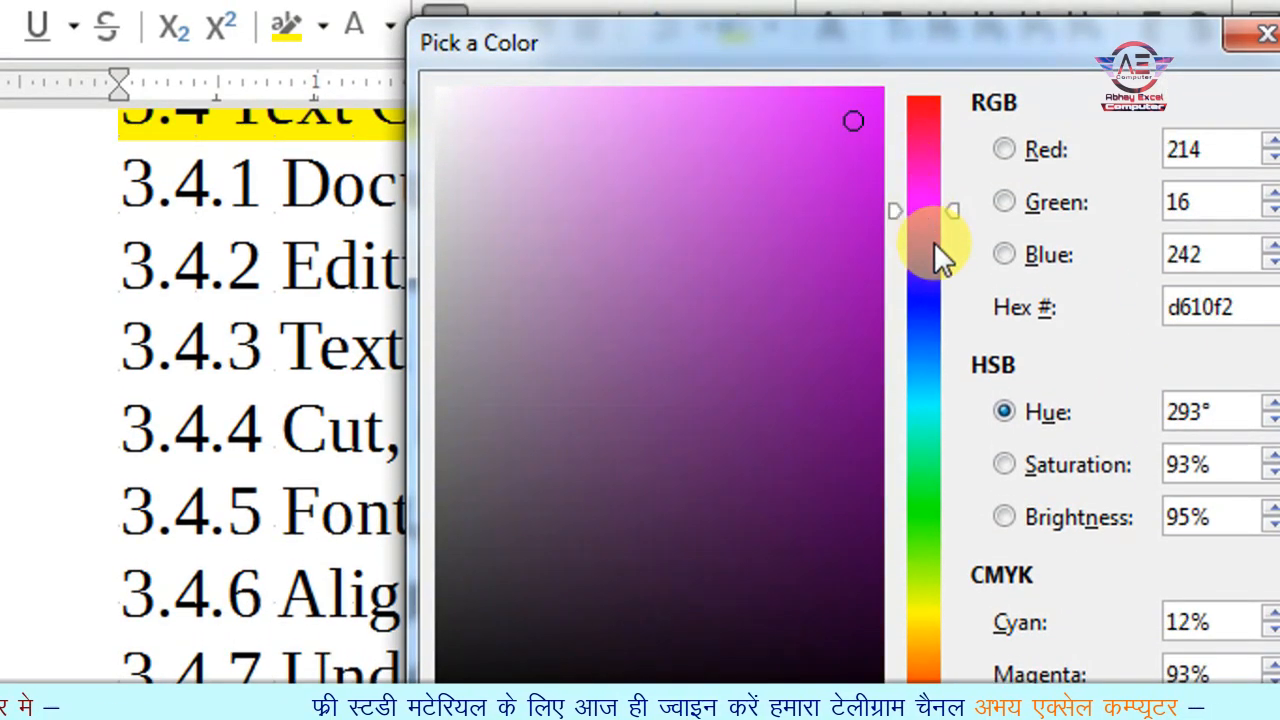
click(934, 242)
click(932, 259)
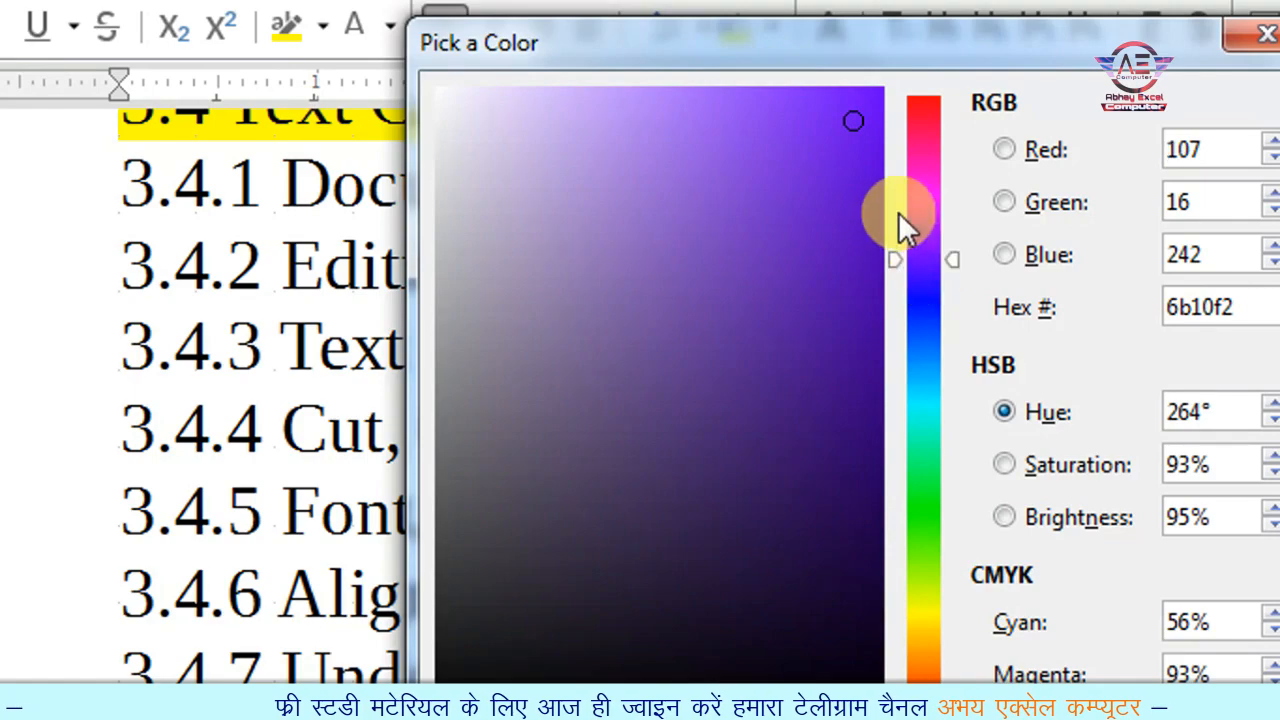
click(920, 275)
click(847, 189)
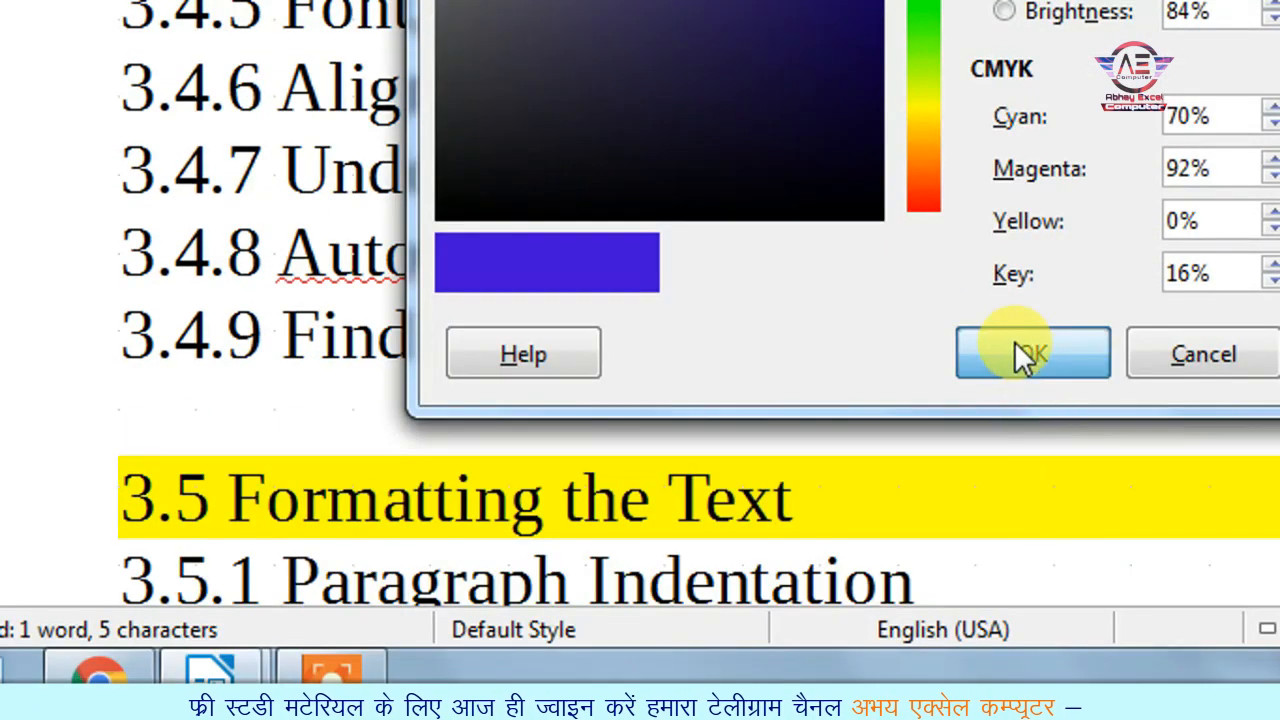
click(1020, 349)
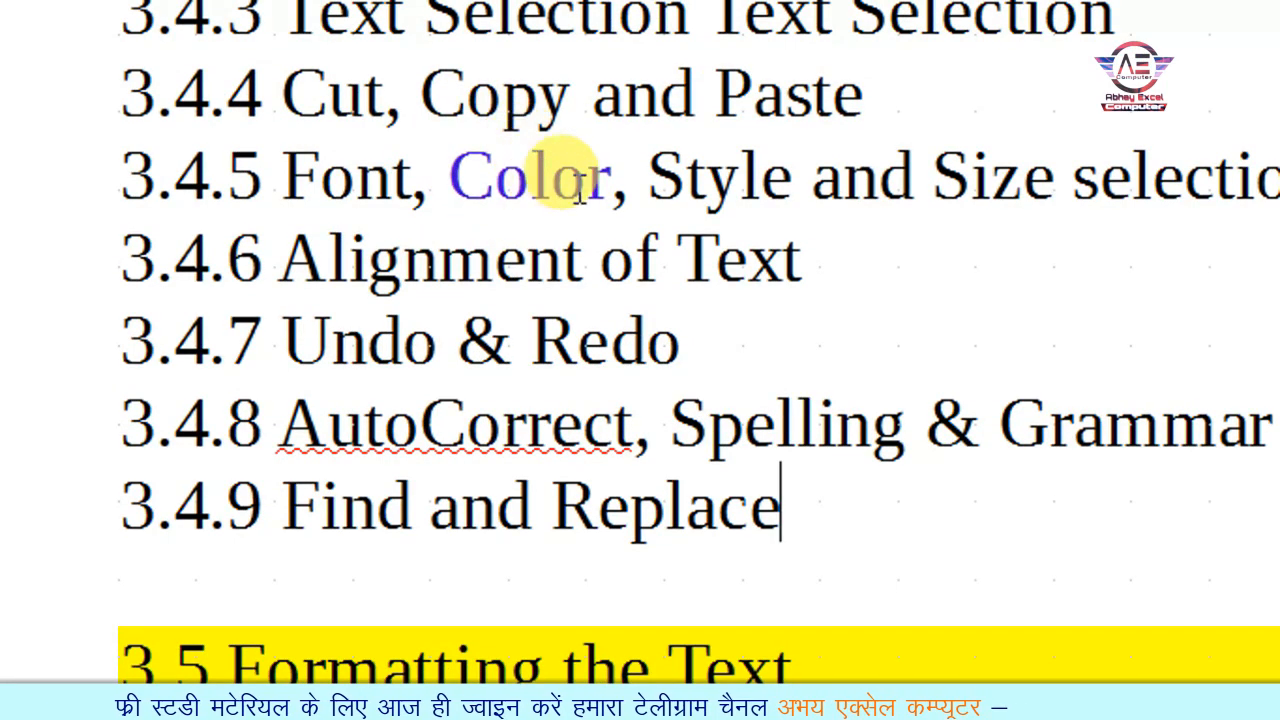
Color the word "Style" in item 3.4.5 with the recently used red font color
drag(646, 168, 790, 165)
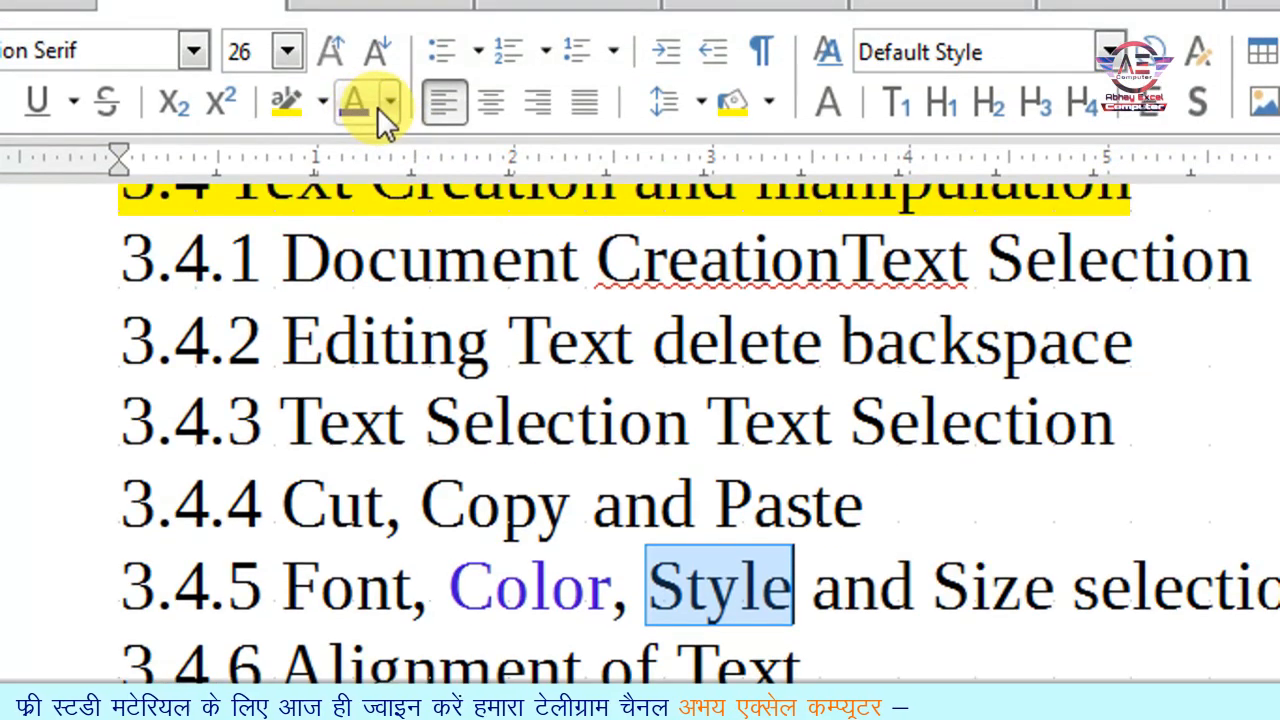
click(390, 68)
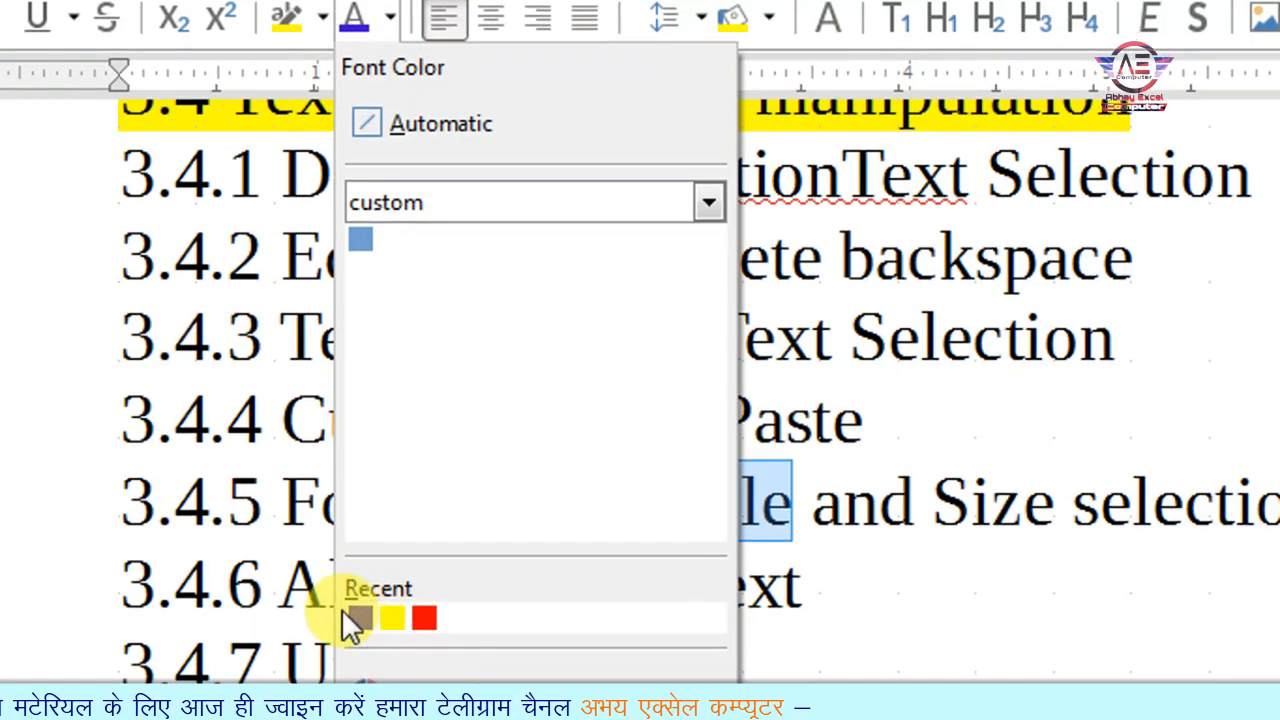
click(424, 598)
click(608, 518)
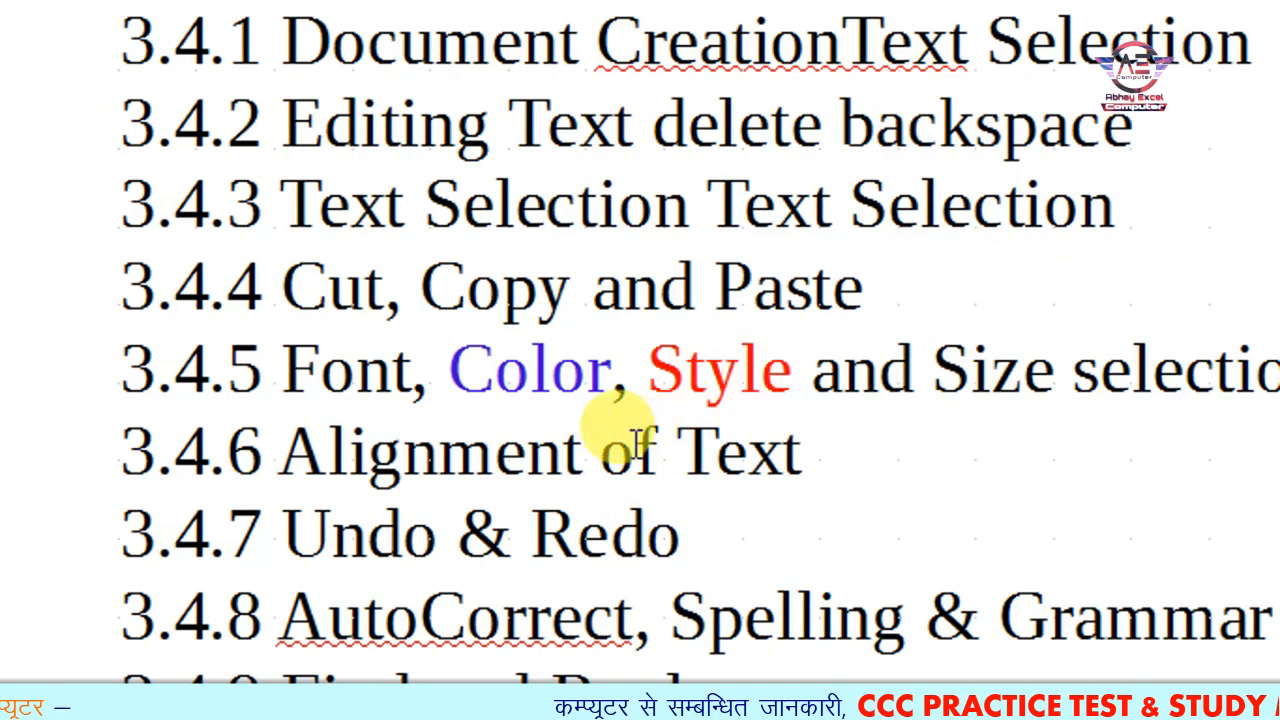
Center-align item 3.4.7 "Undo & Redo"
drag(274, 545, 742, 543)
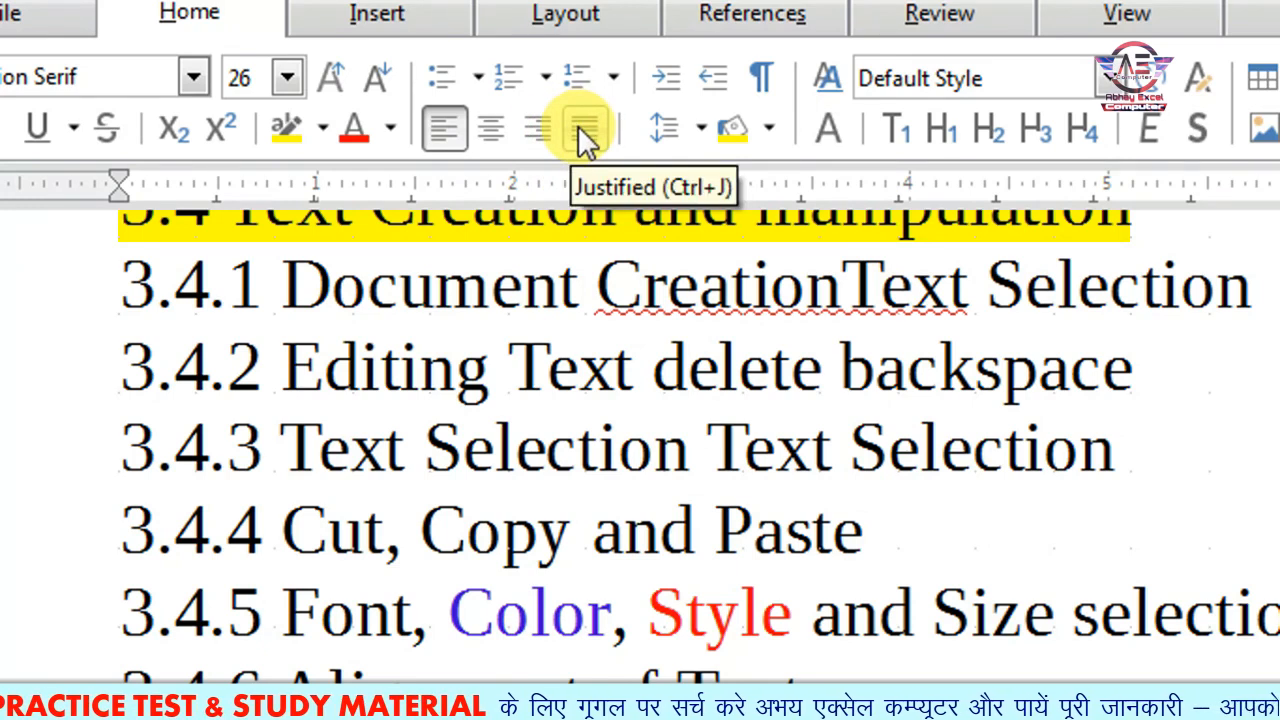
click(503, 131)
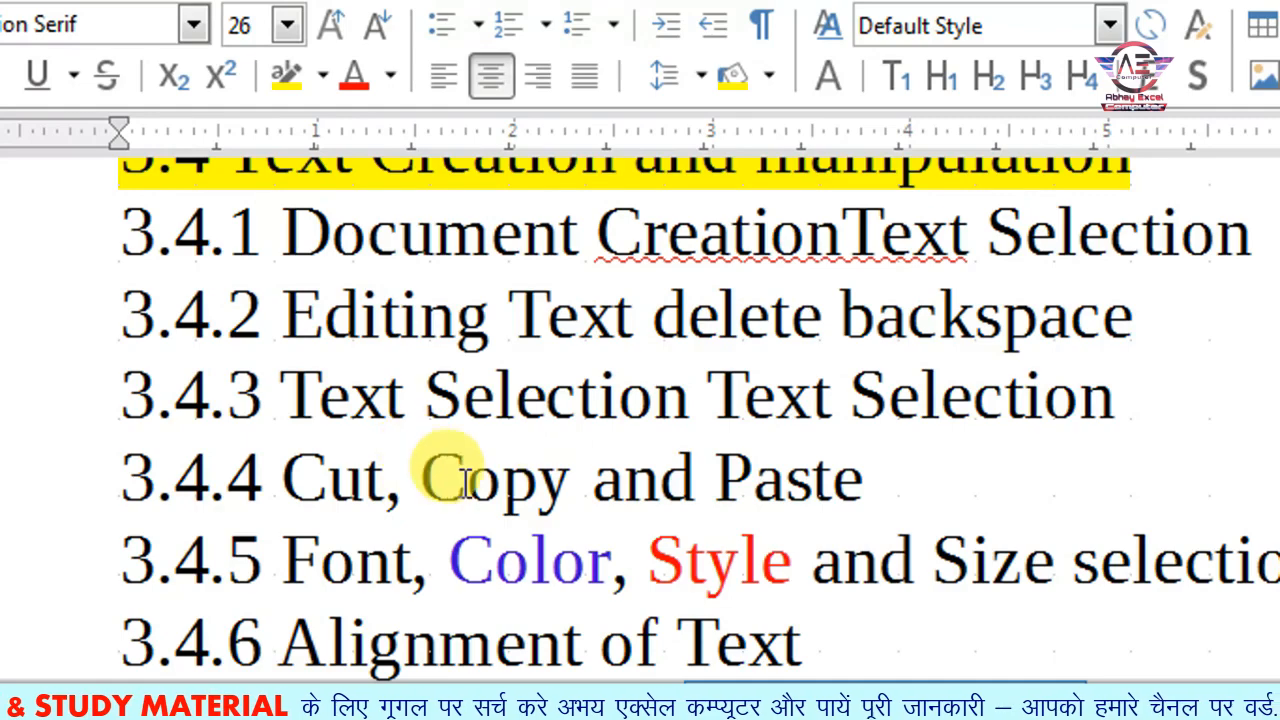
Try center and right alignment on item 3.4.4 "Cut, Copy and Paste", finishing with justified alignment
drag(281, 470, 877, 463)
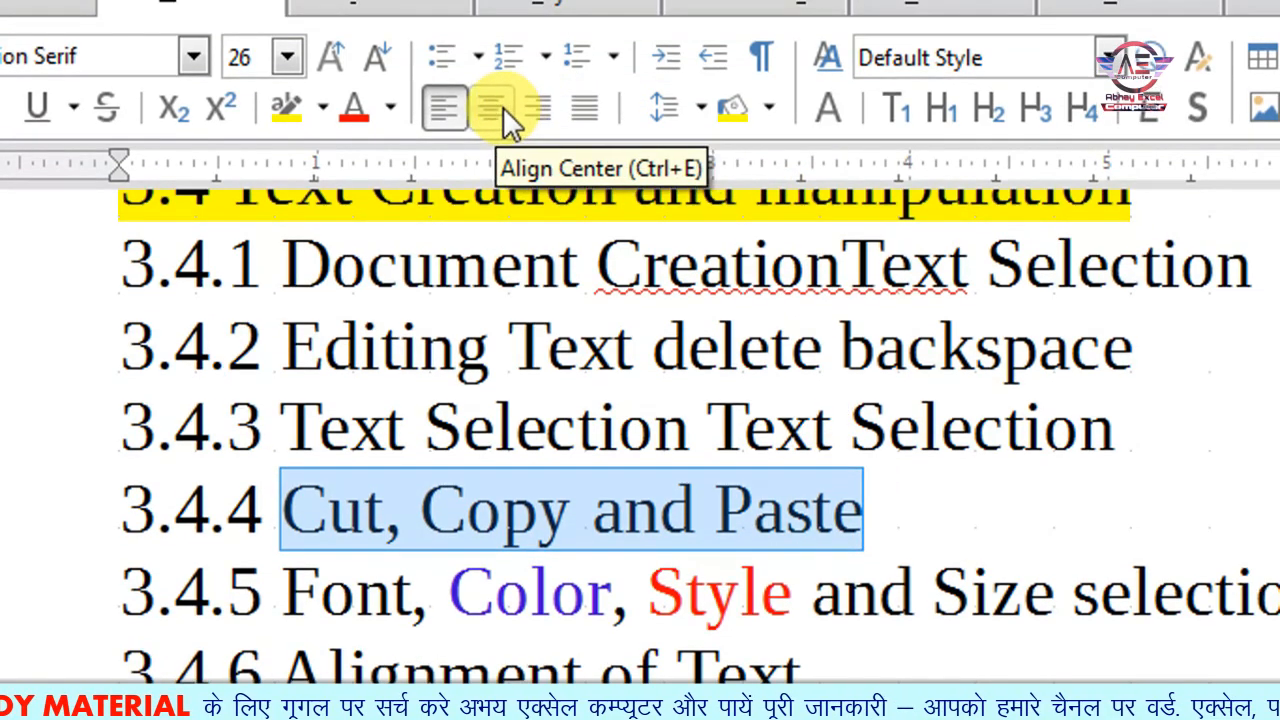
click(503, 106)
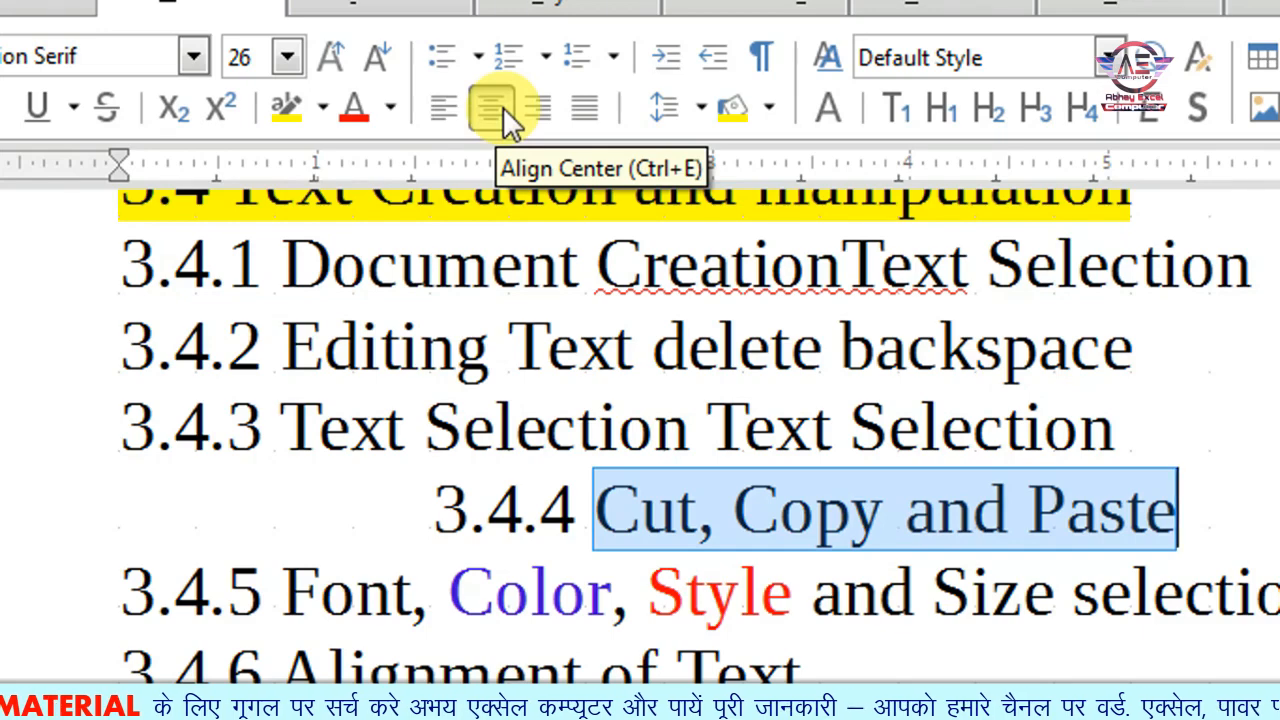
click(531, 107)
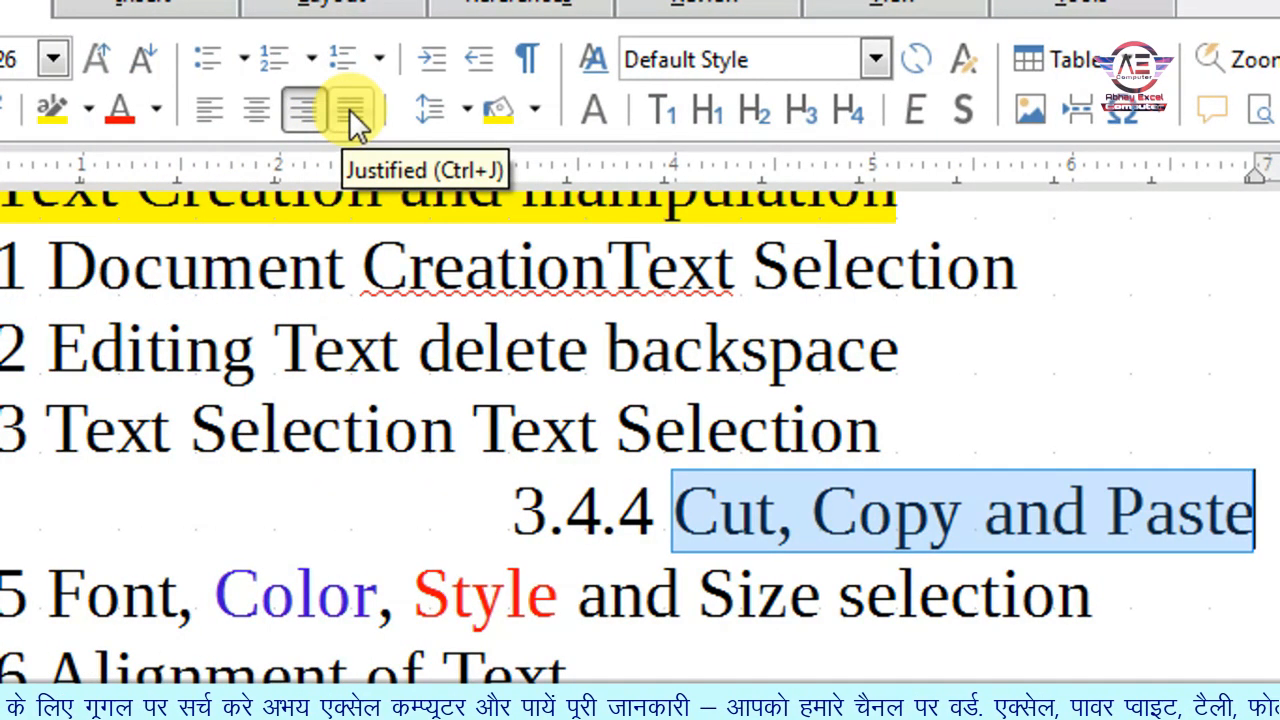
click(351, 115)
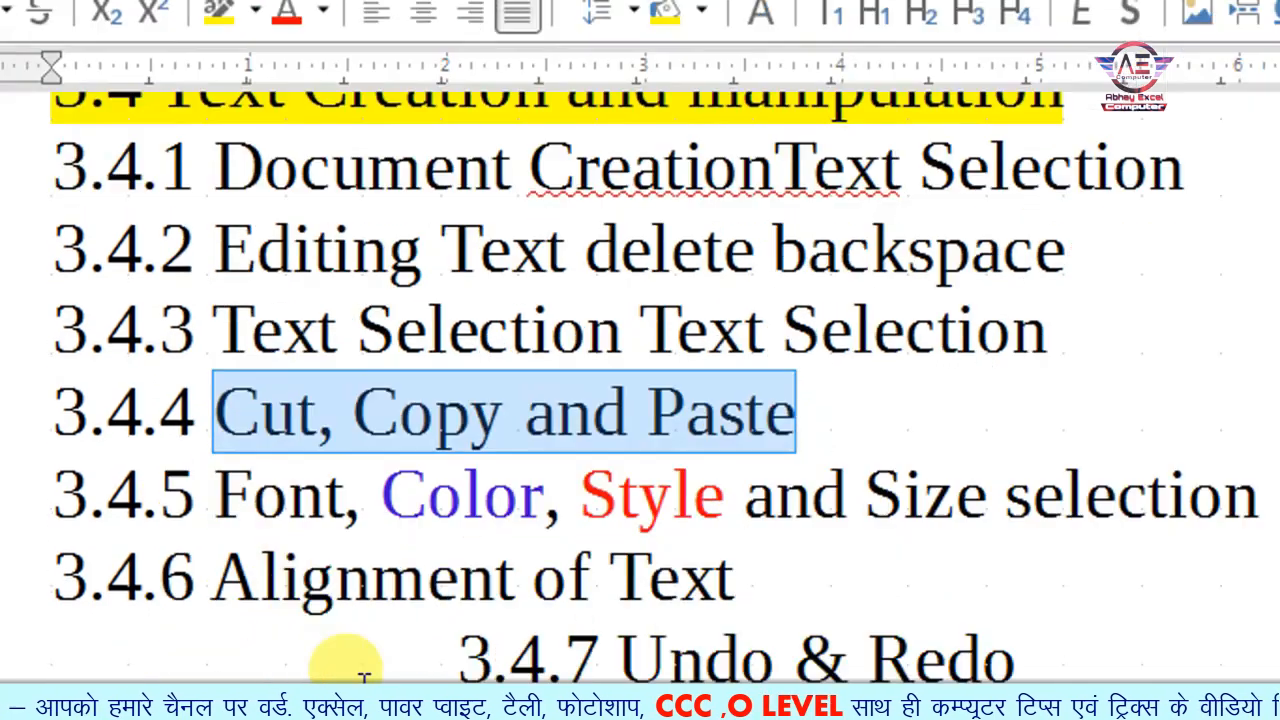
Merge item 3.4.7 into the line of item 3.4.6 and split it off again as its own paragraph
click(450, 662)
key(BackSpace)
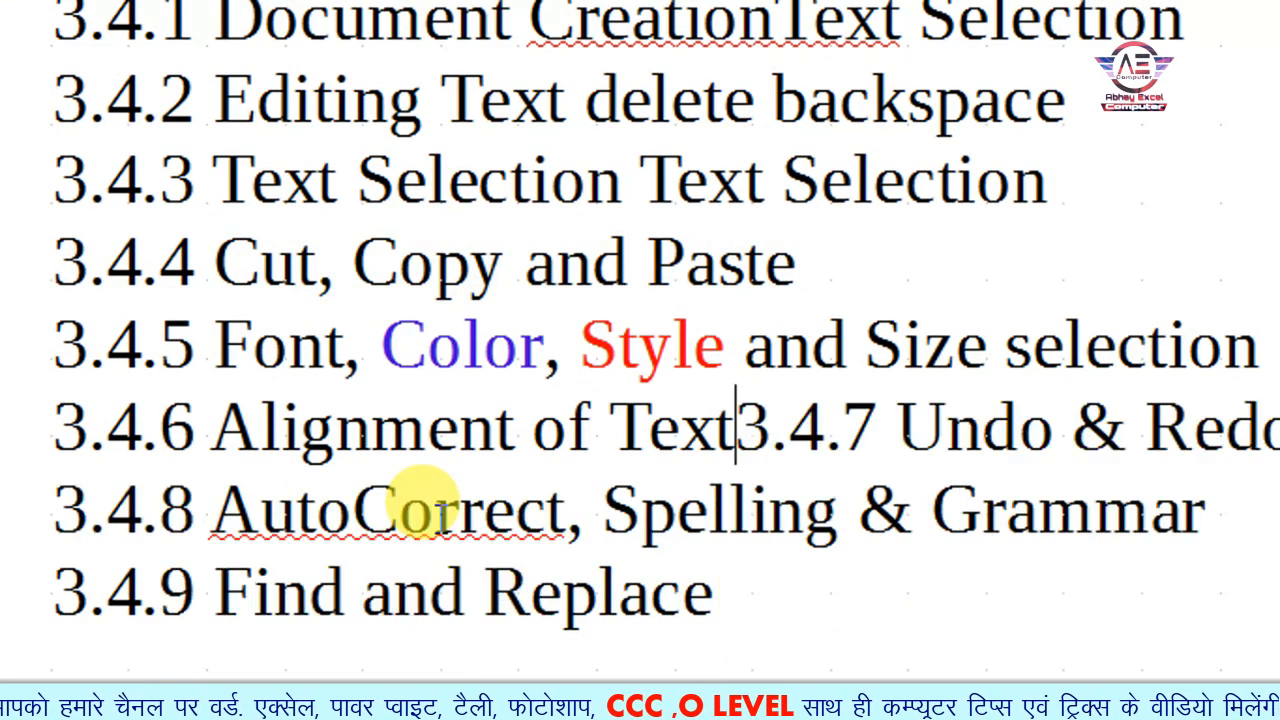
key(Return)
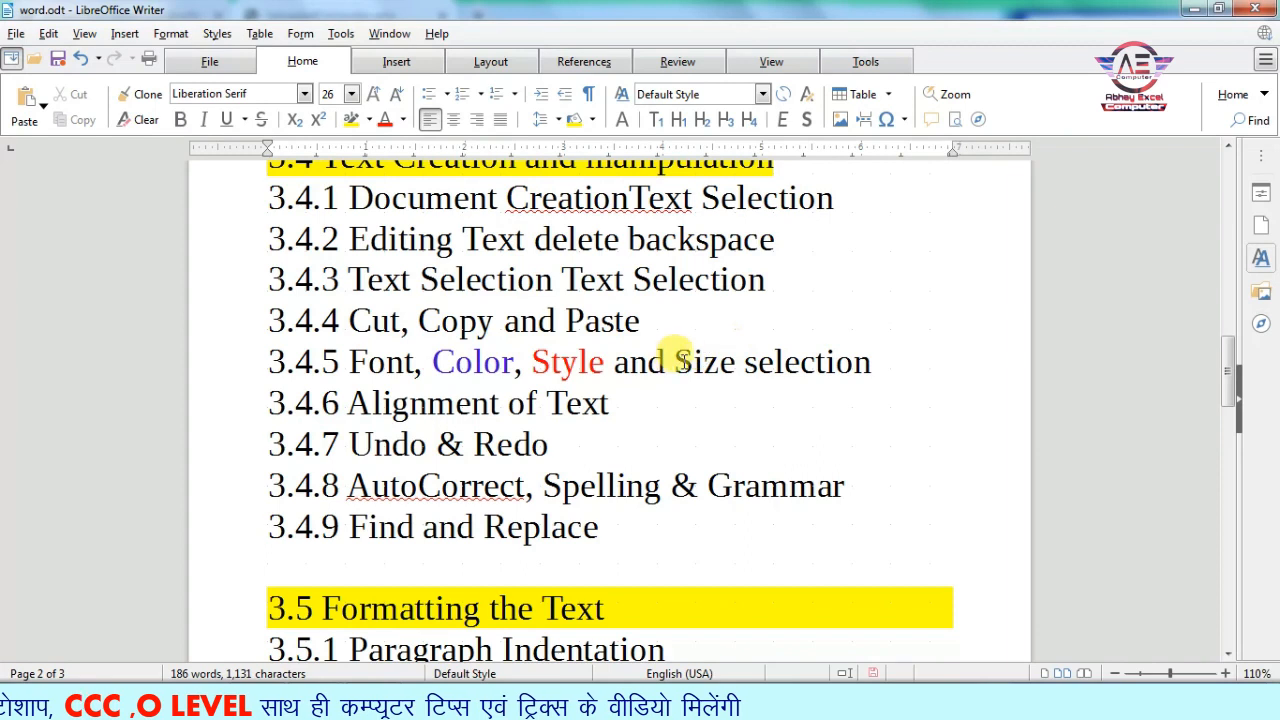
Give item 3.4.5 a yellow paragraph background and color its words "Size selection" red
drag(675, 362, 889, 363)
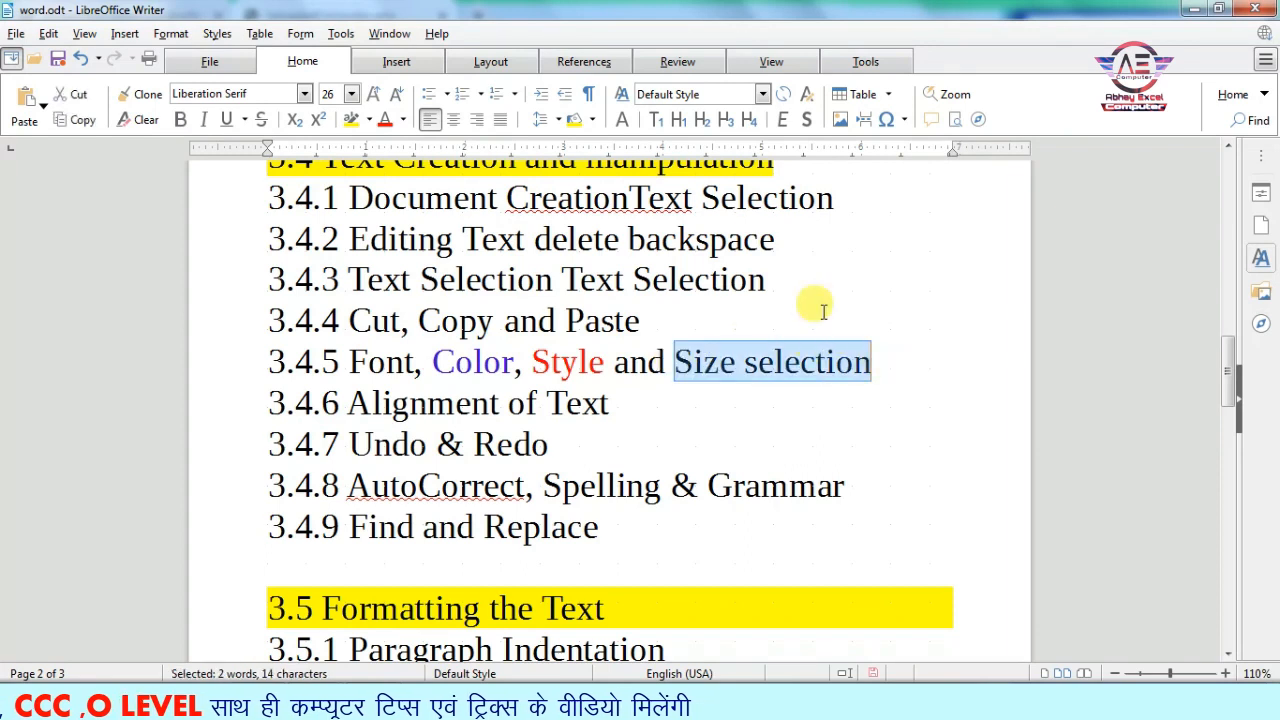
click(576, 125)
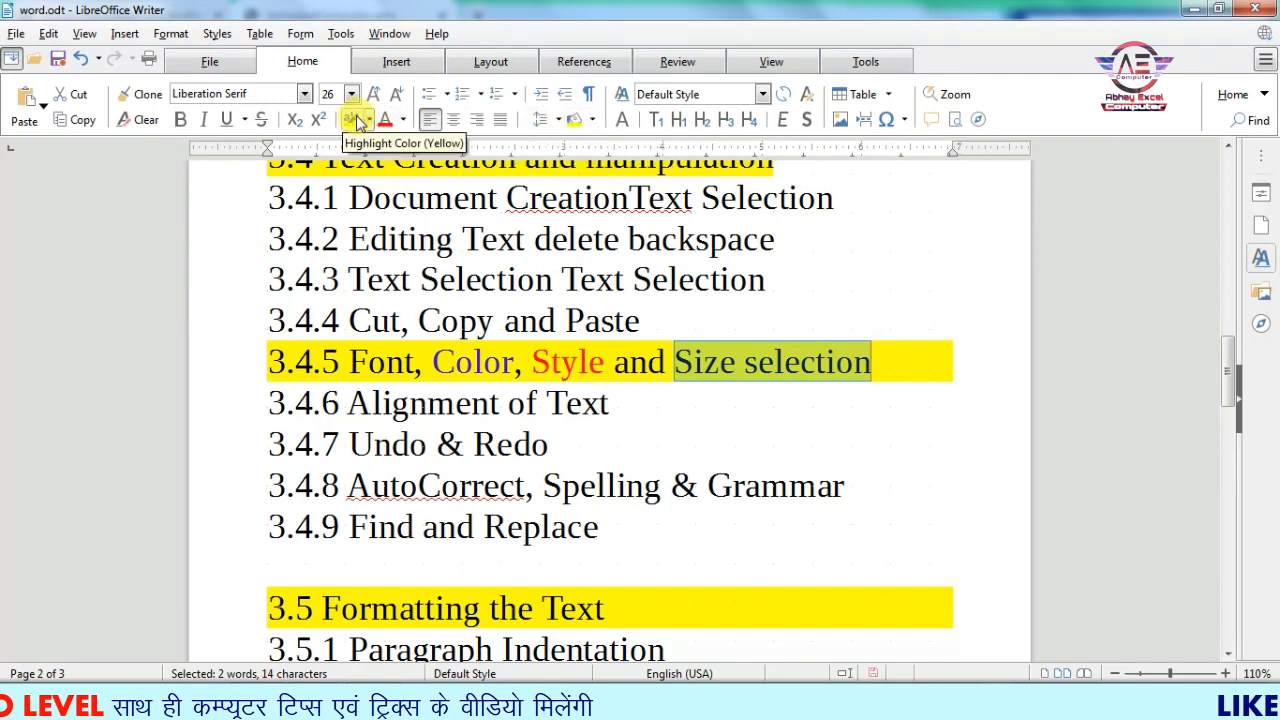
click(387, 120)
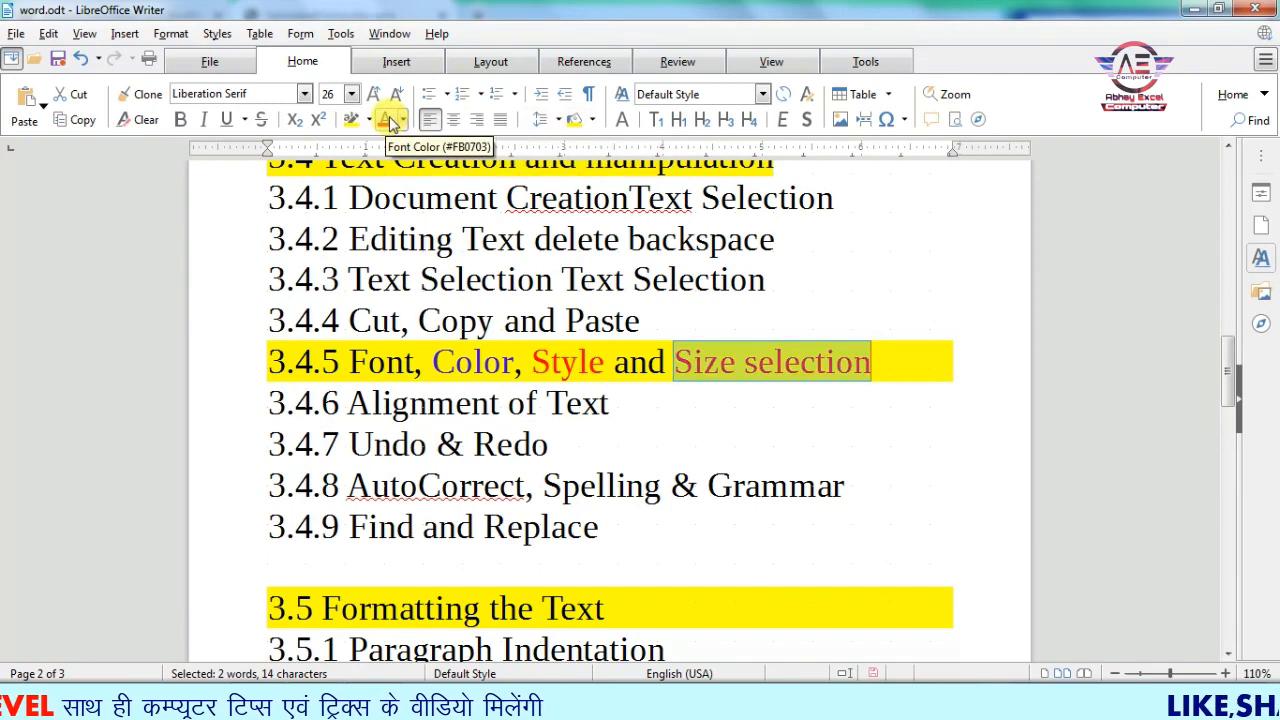
Recolor the words "Size selection" in item 3.4.5 with the recently used violet-blue font color
click(403, 120)
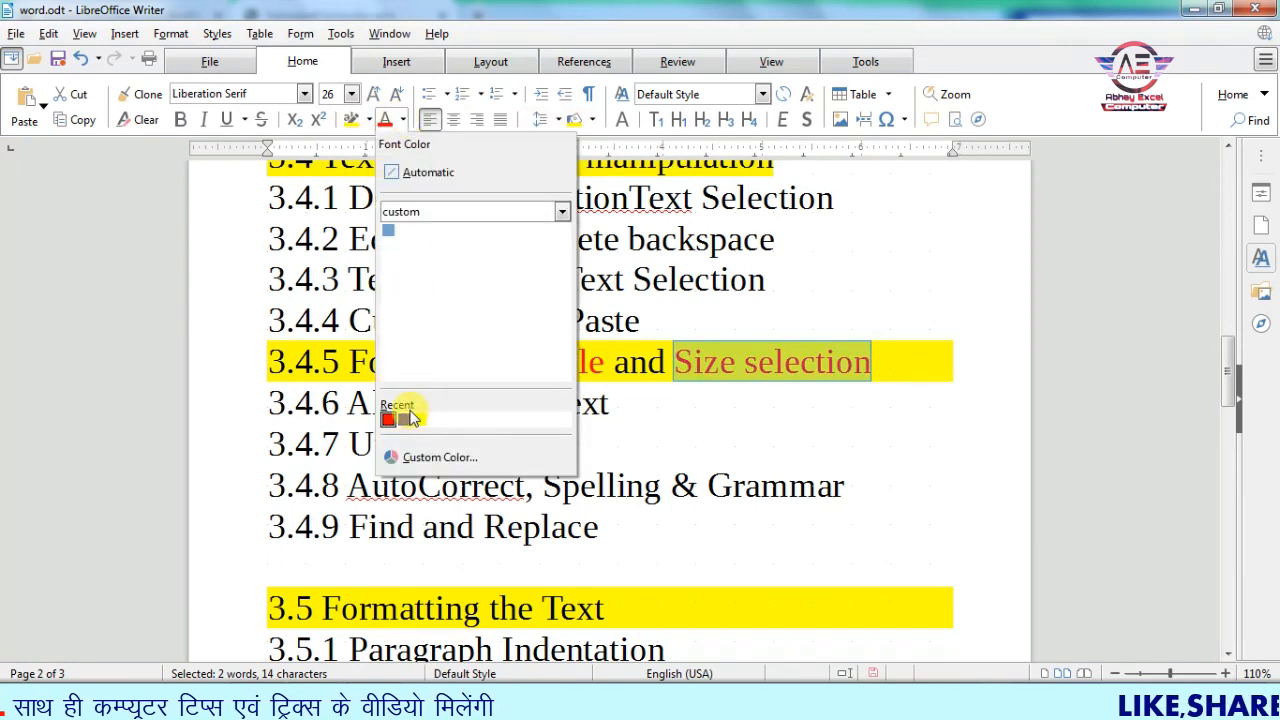
click(408, 418)
click(865, 382)
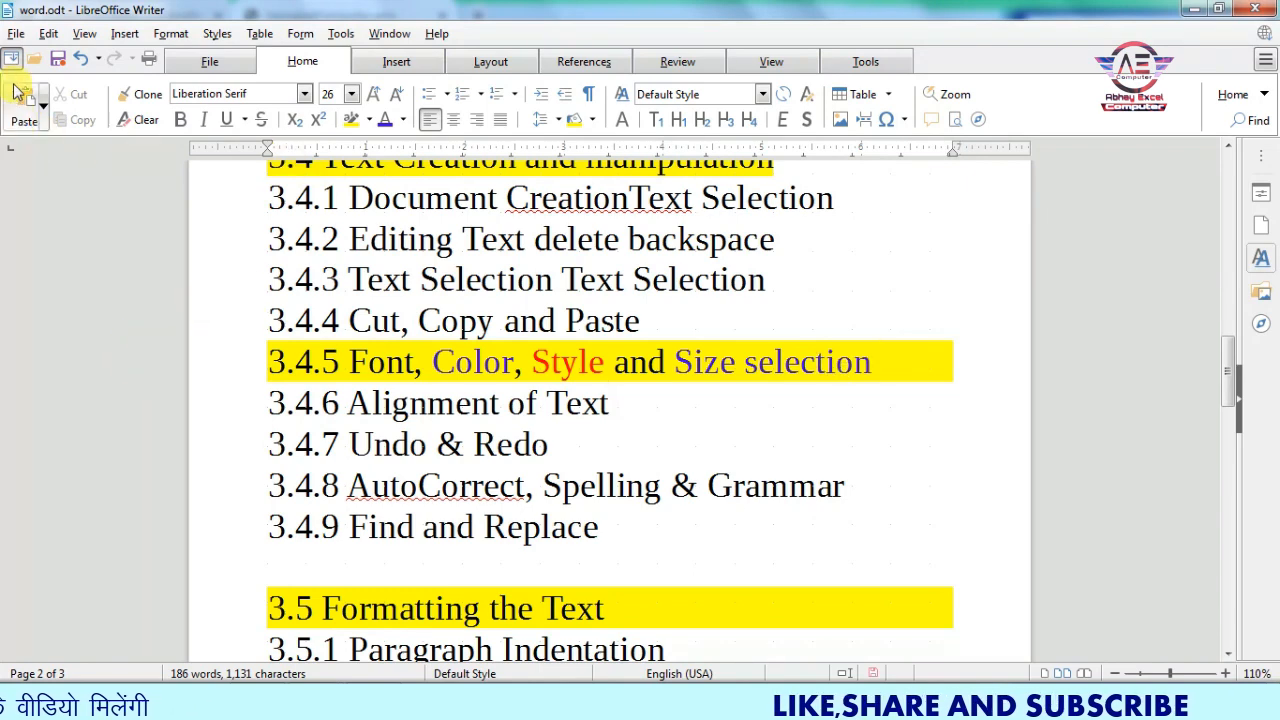
Undo both font color changes on "Size selection" and the yellow paragraph background on item 3.4.5
click(47, 35)
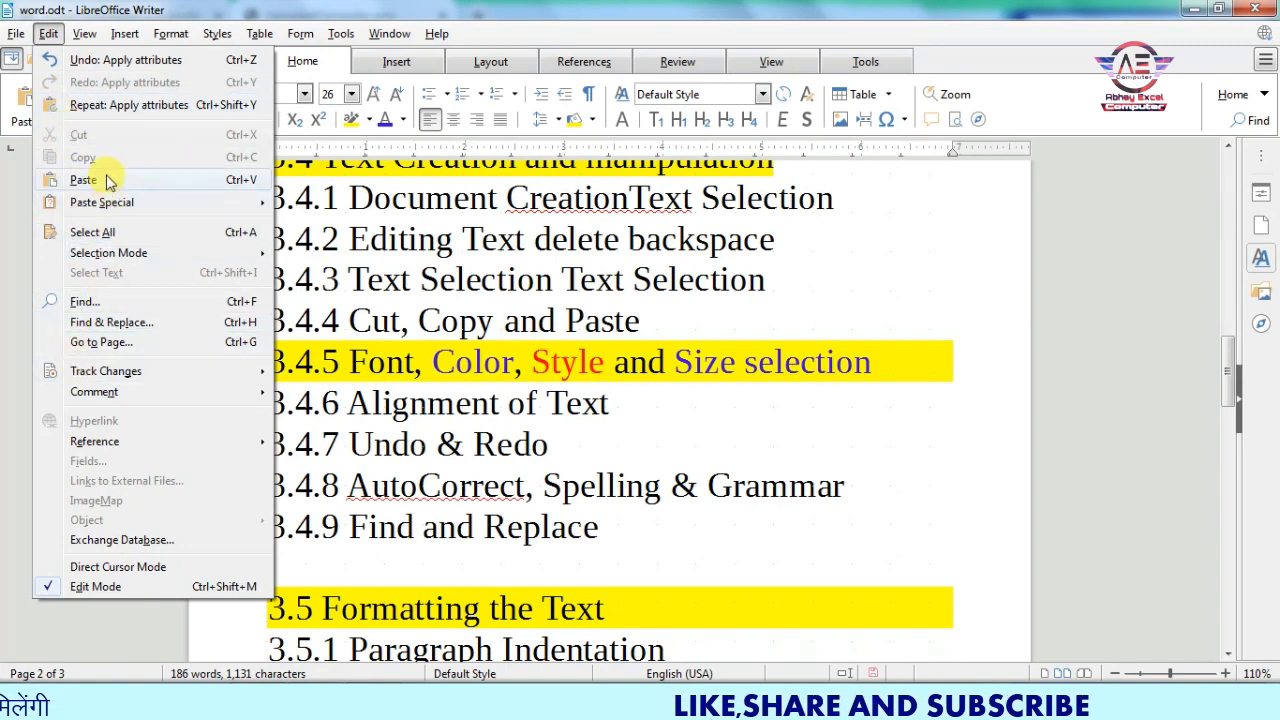
click(97, 61)
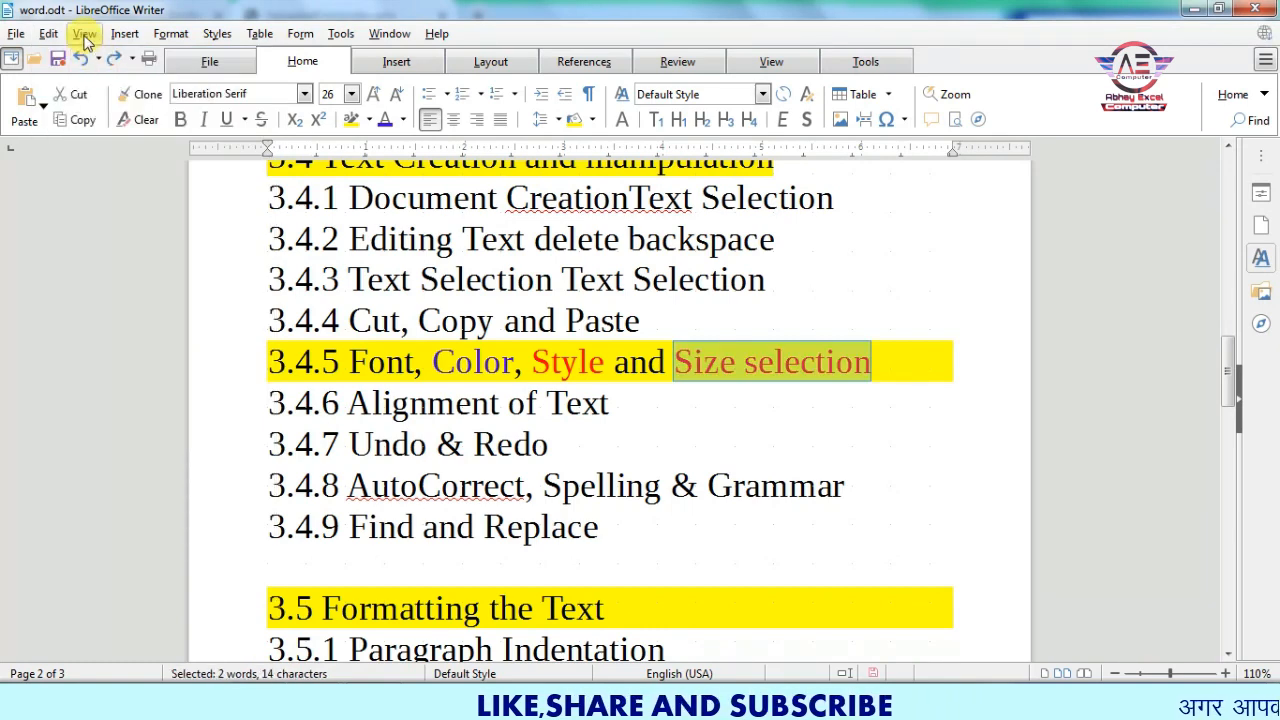
click(48, 33)
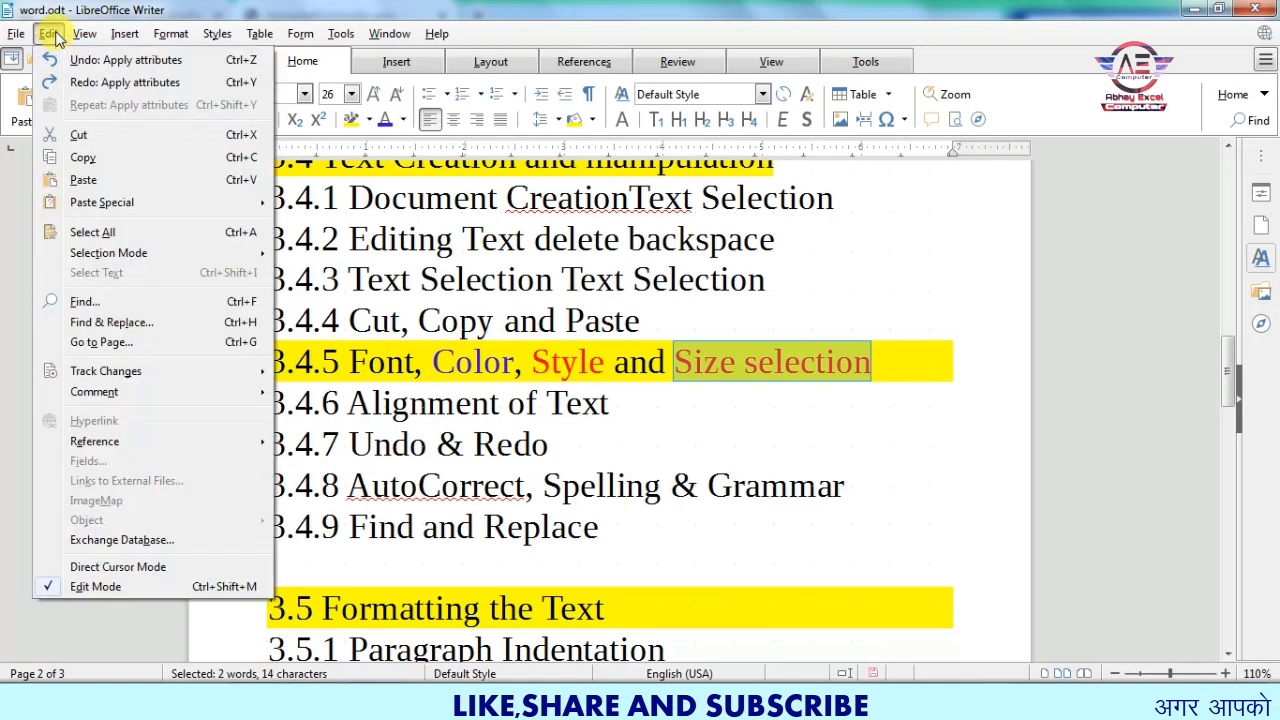
click(83, 66)
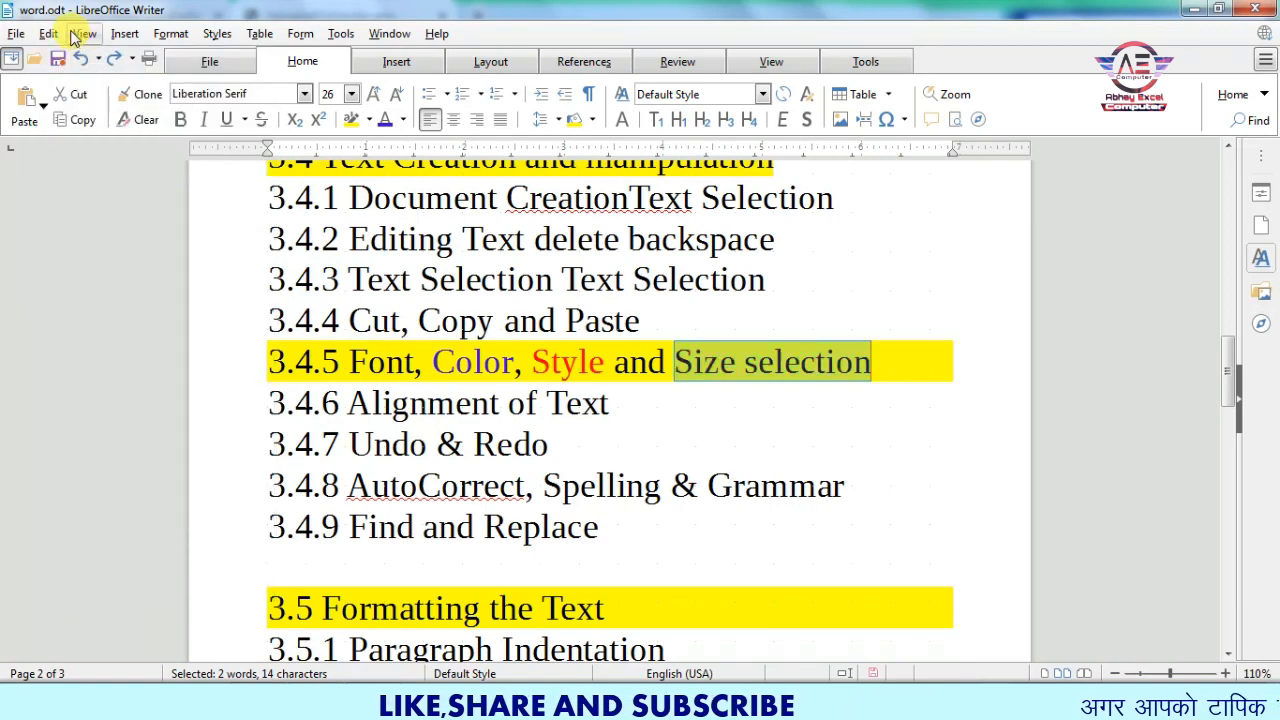
click(50, 33)
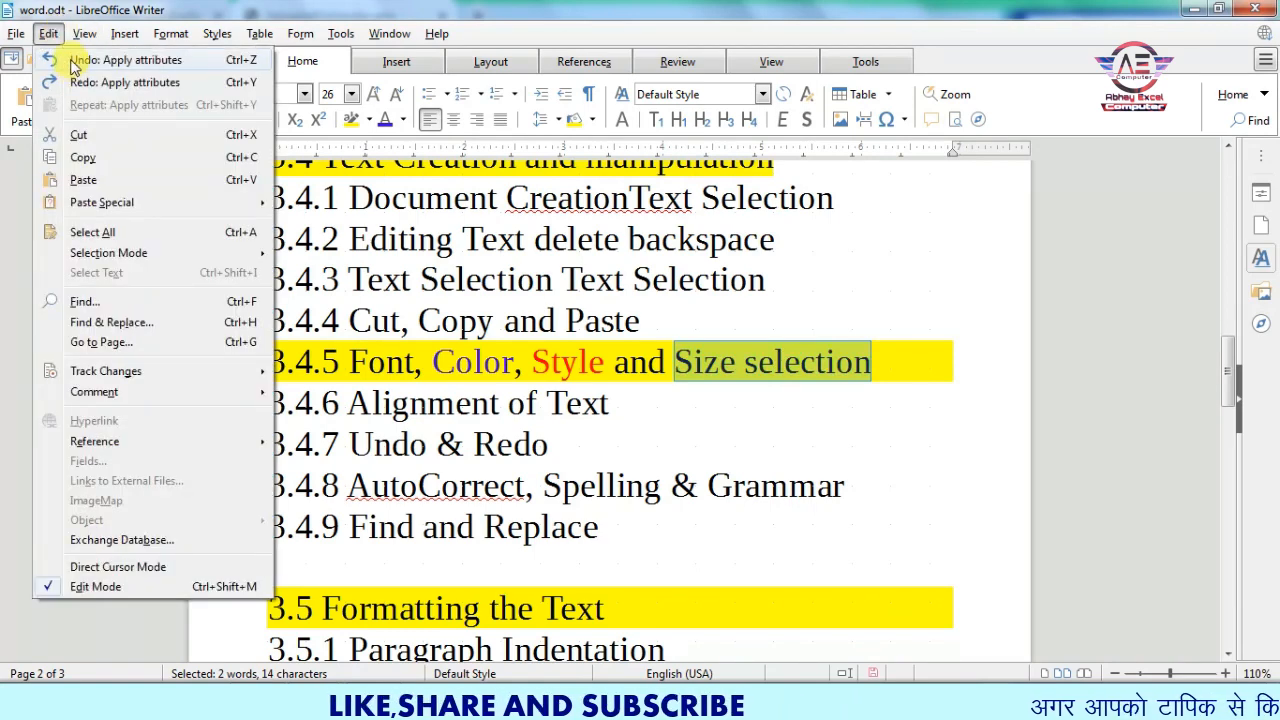
click(74, 66)
click(640, 451)
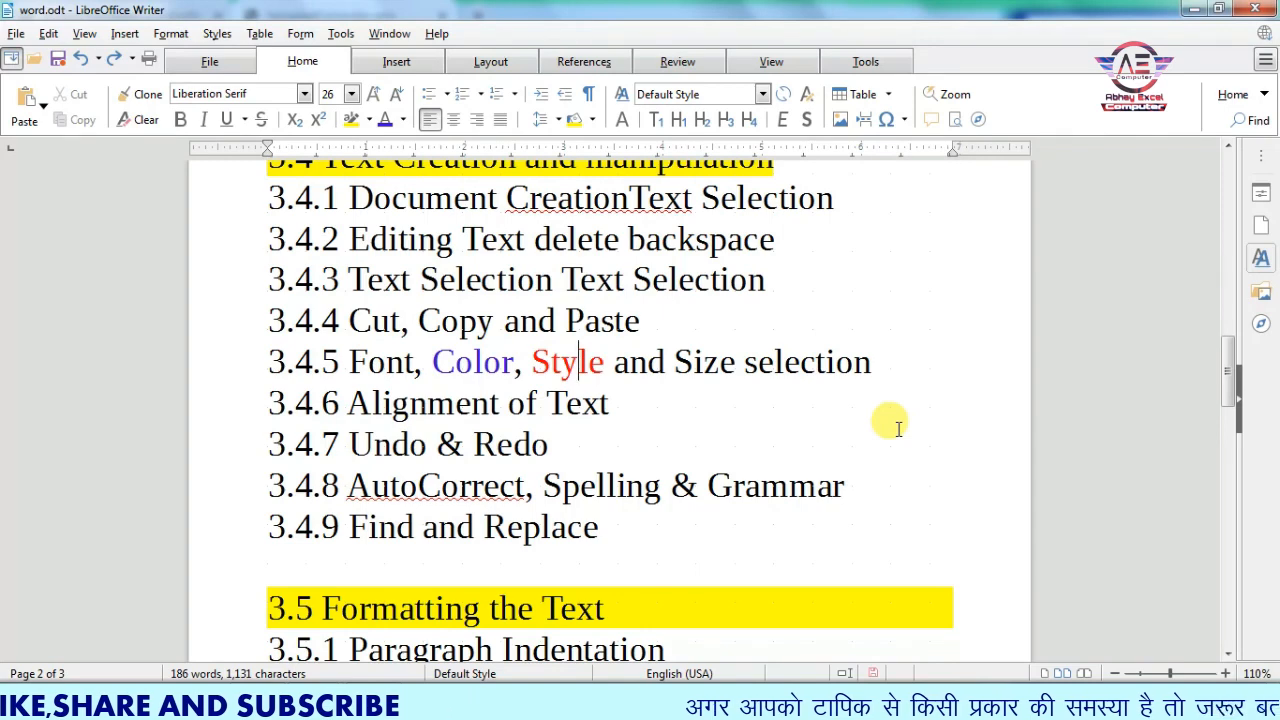
Redo the yellow paragraph background on item 3.4.5
click(50, 34)
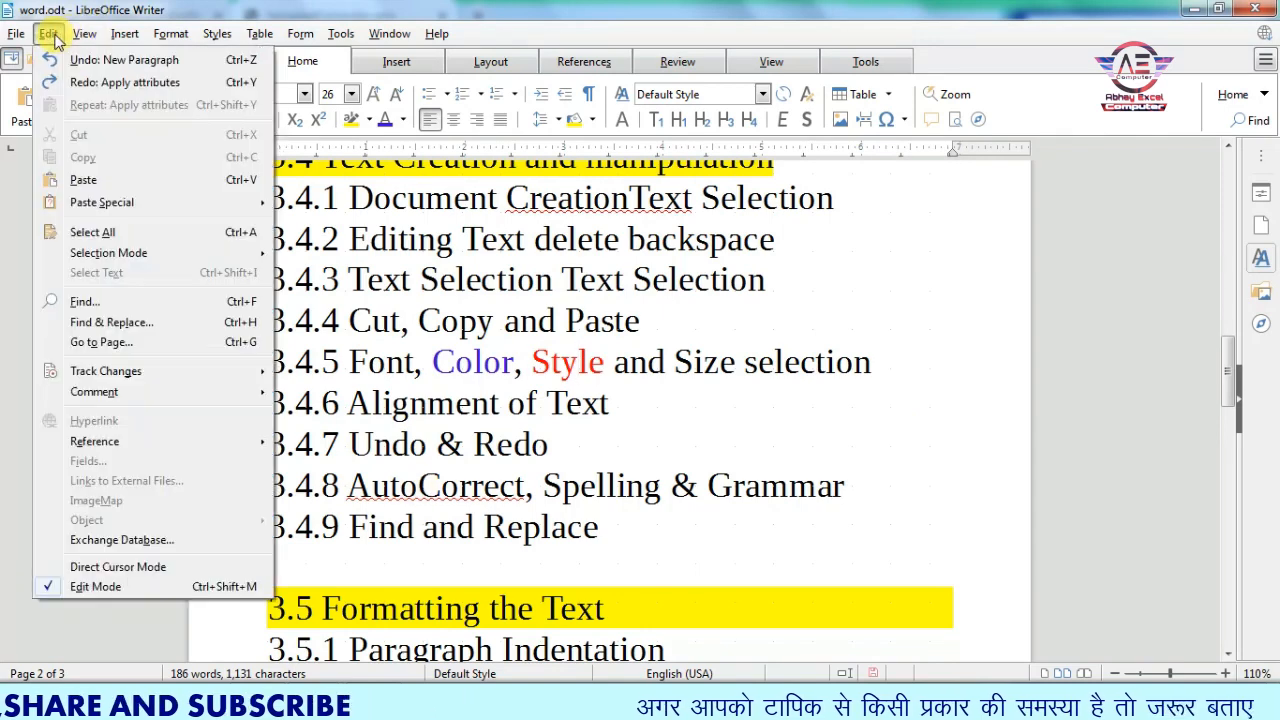
click(78, 82)
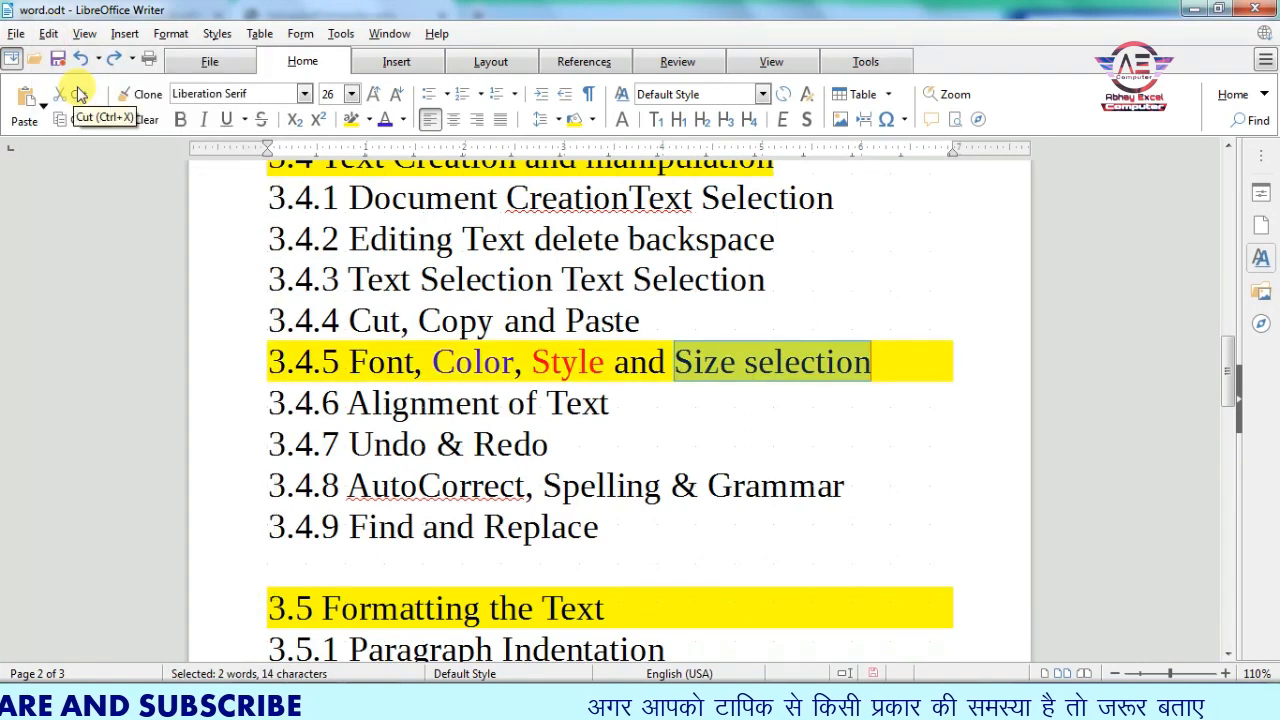
Undo the yellow paragraph background on item 3.4.5 and clear the text selection
click(50, 34)
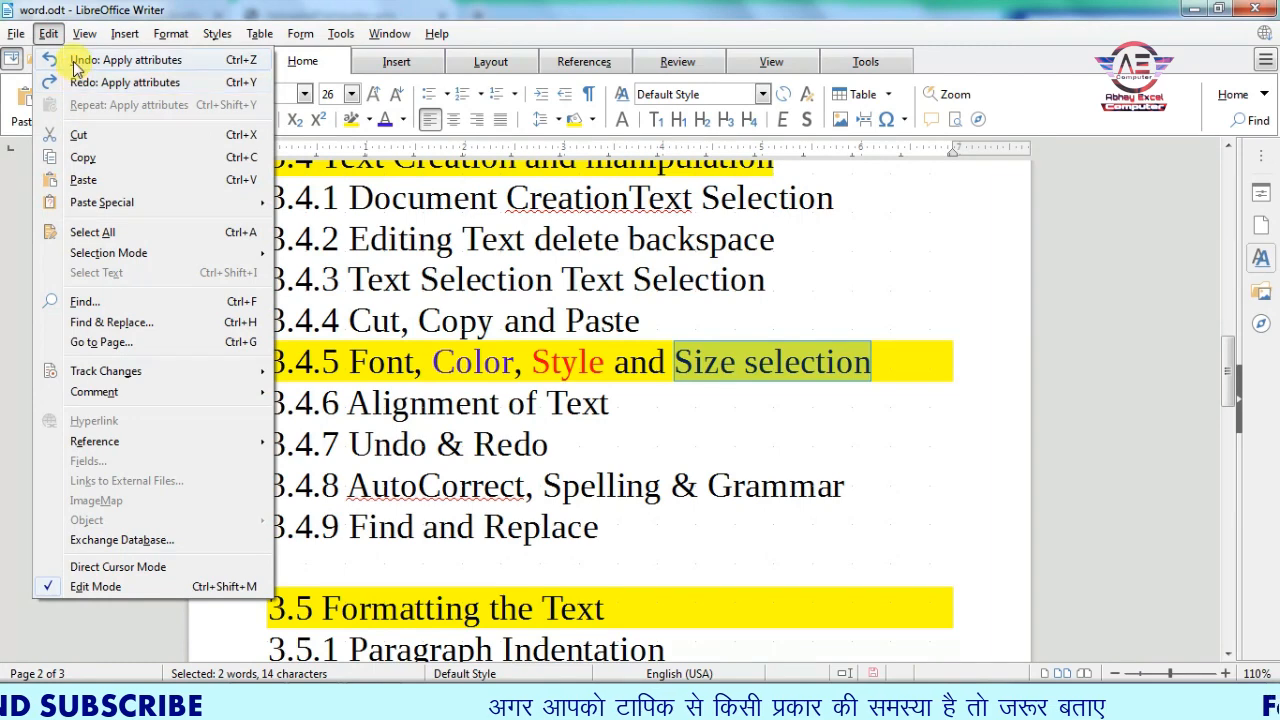
click(75, 64)
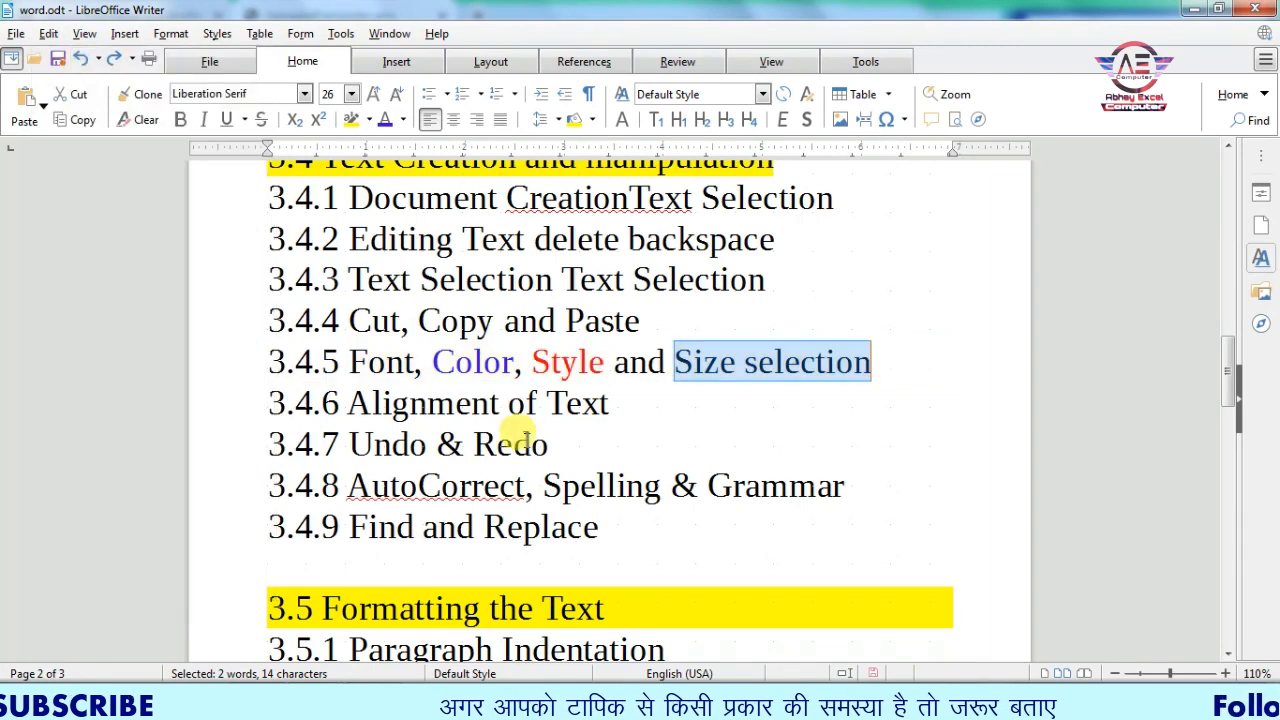
click(408, 405)
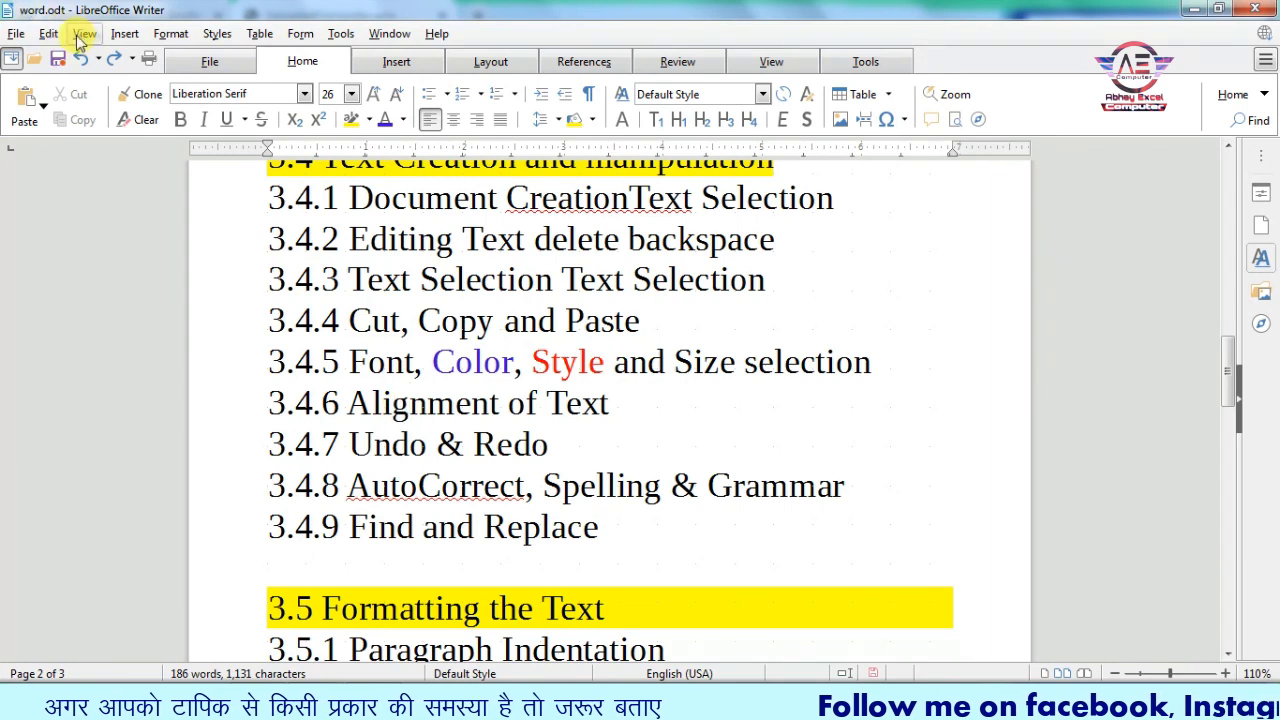
click(44, 36)
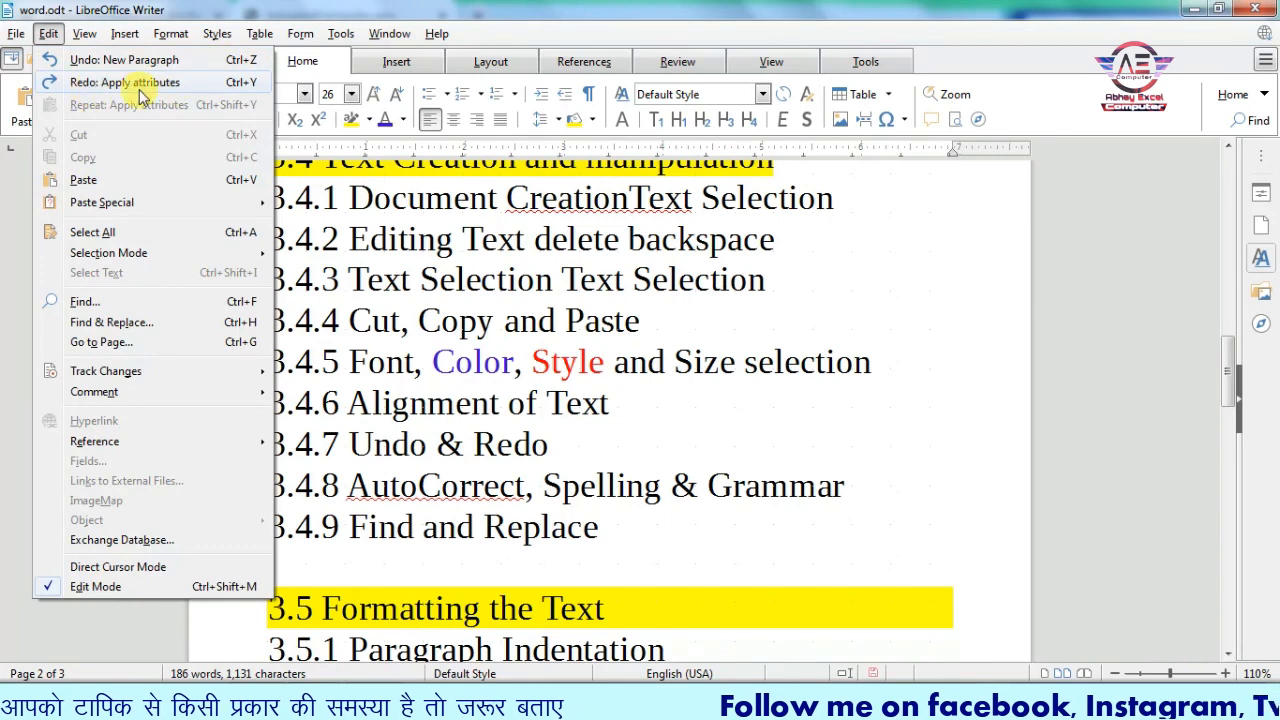
click(495, 489)
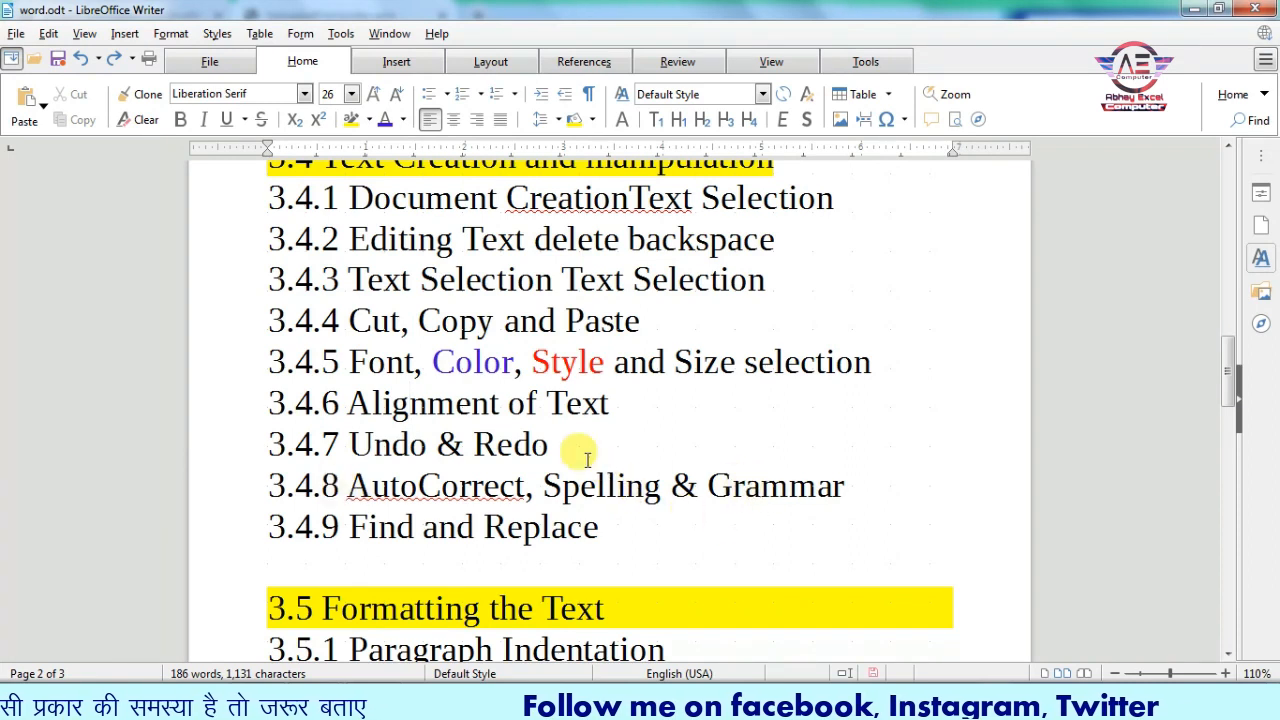
click(340, 33)
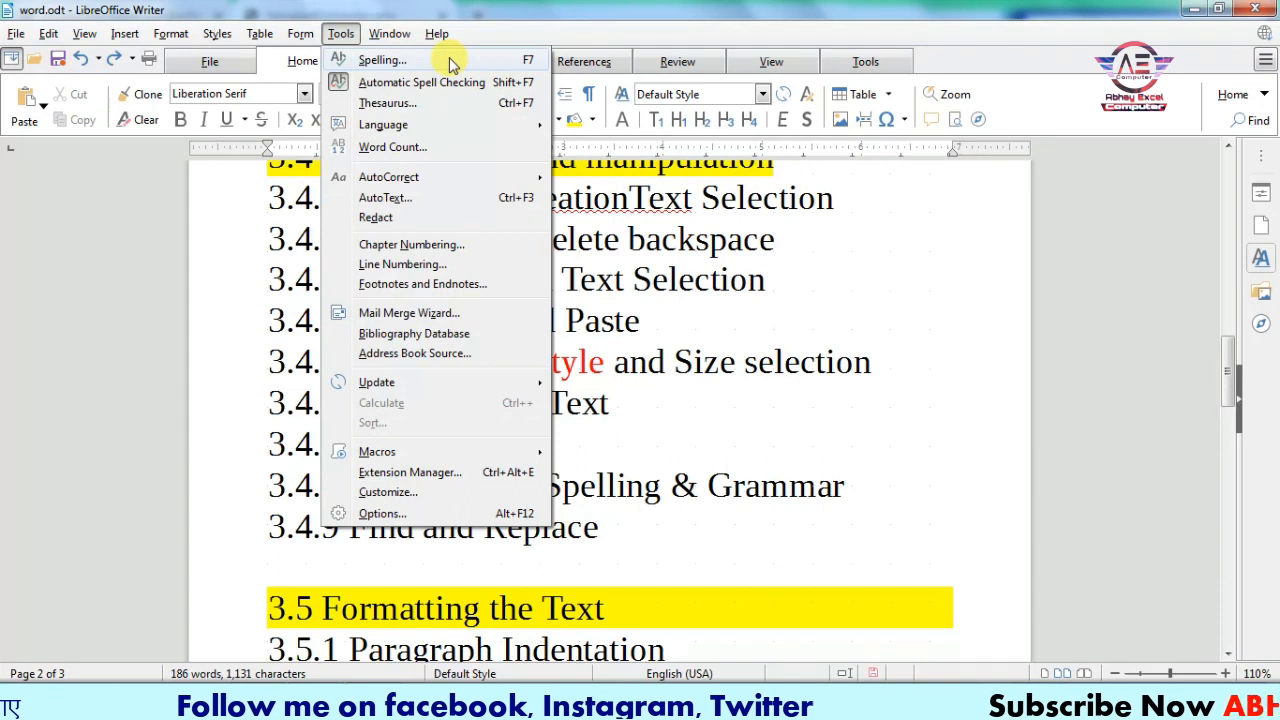
click(730, 392)
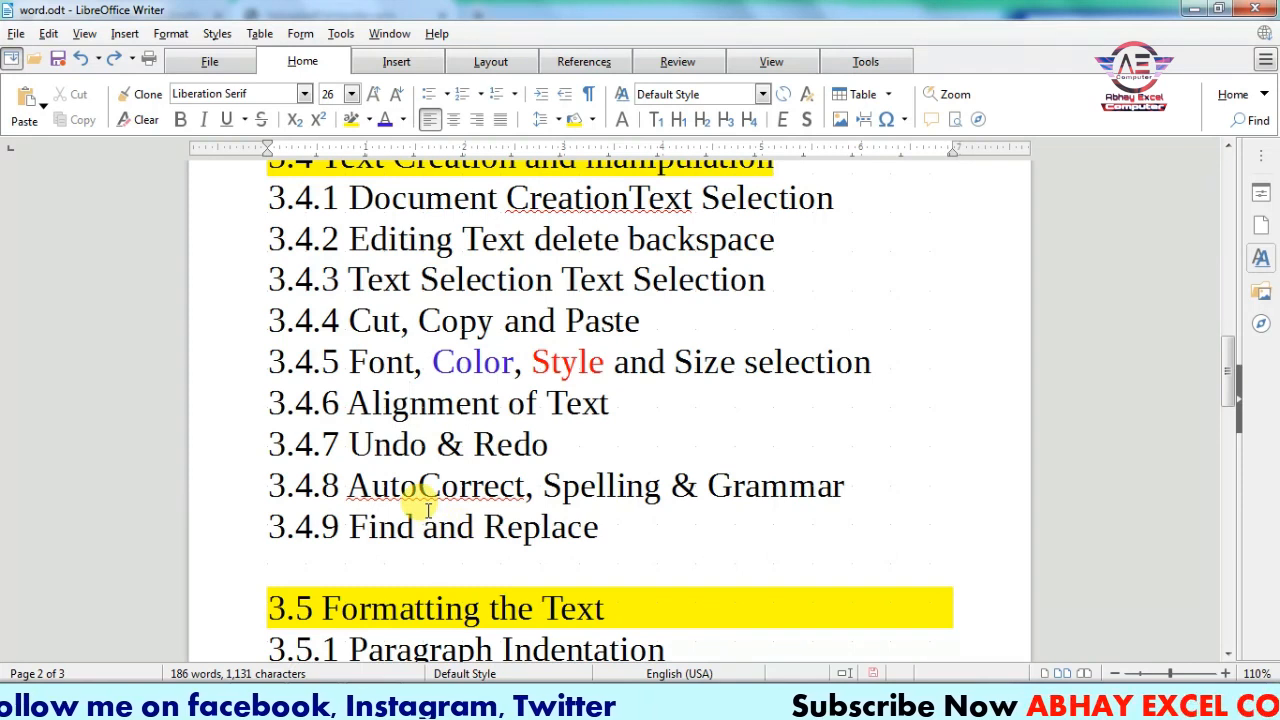
Turn off automatic spell checking and enter the misspelled word "fil" on the blank line below item 3.4.9
click(342, 33)
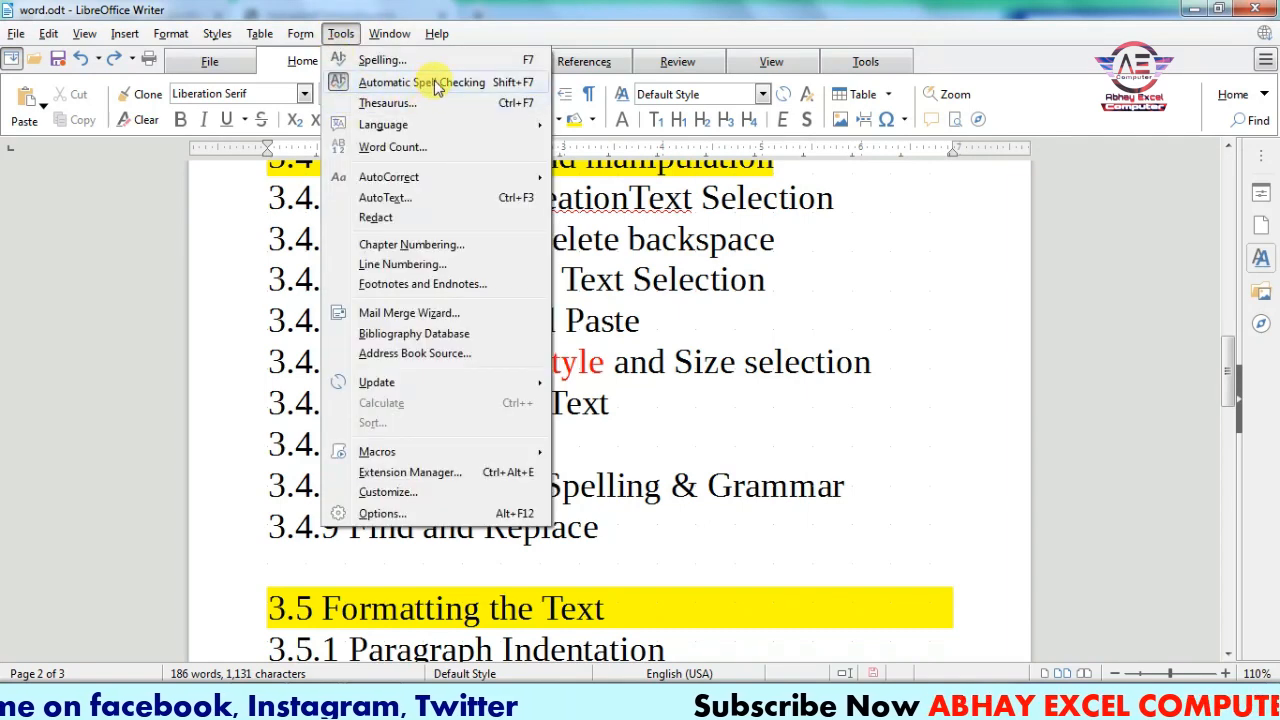
click(437, 84)
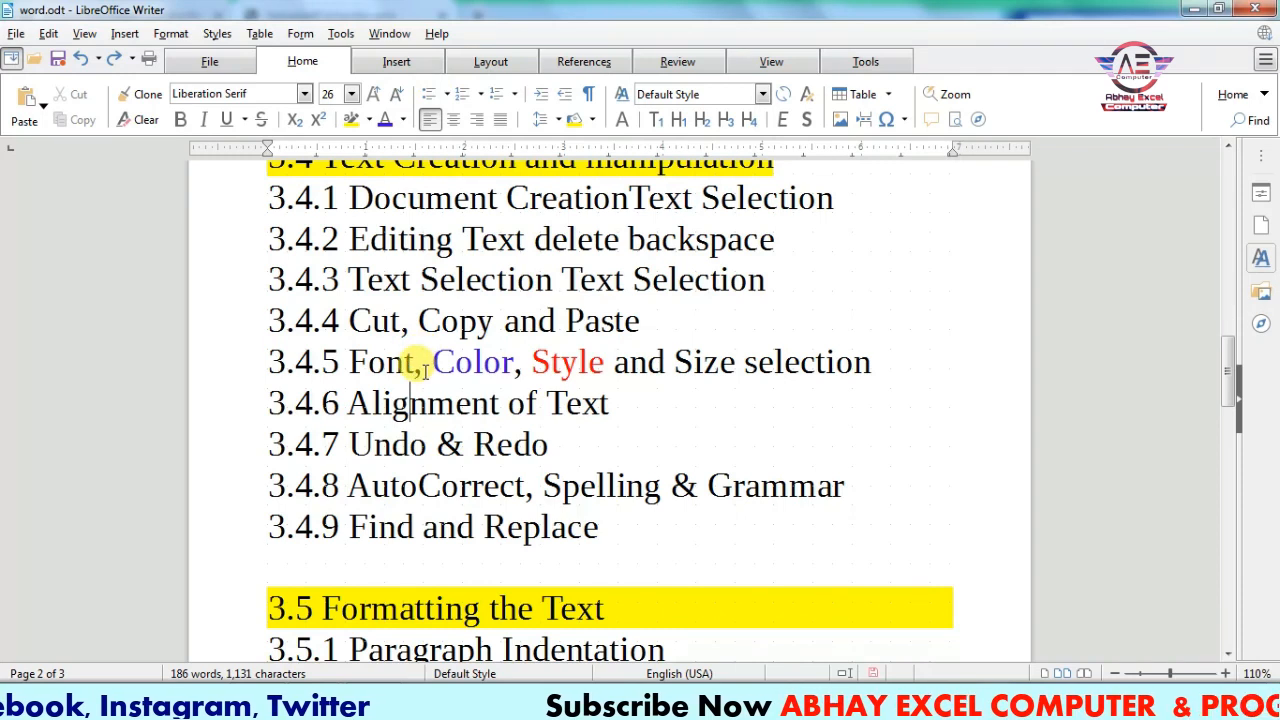
click(555, 550)
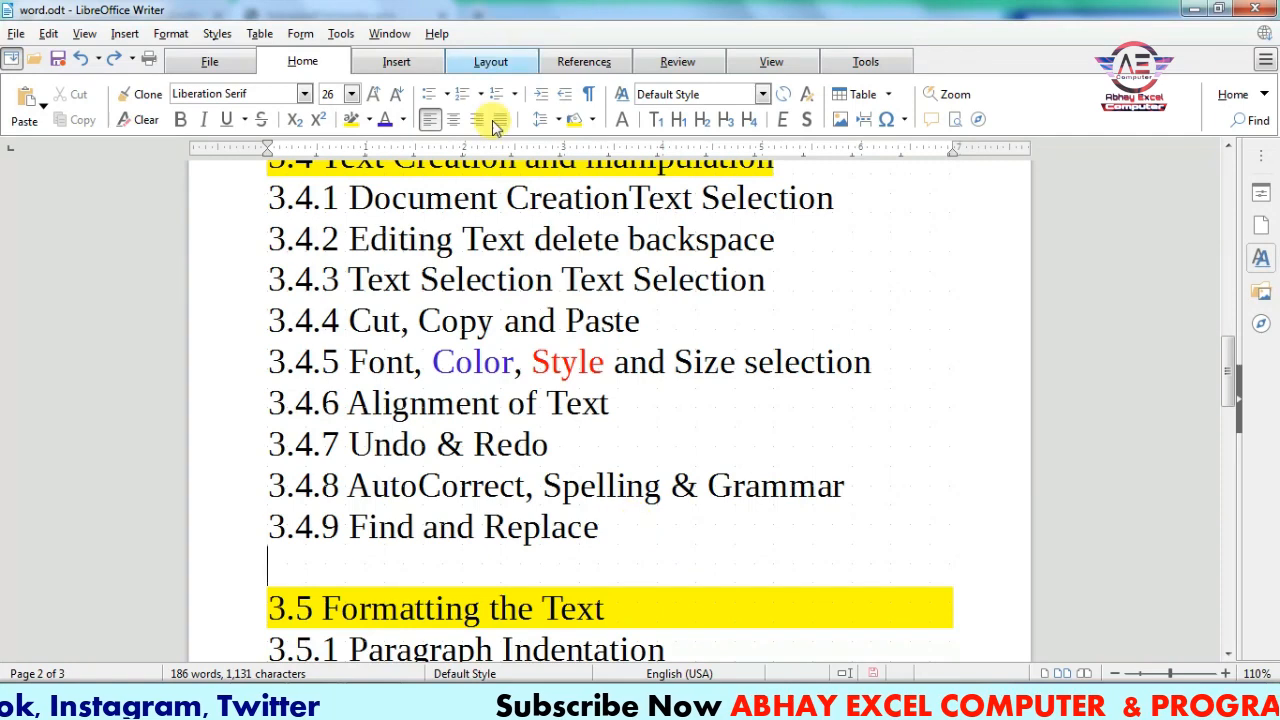
text(file)
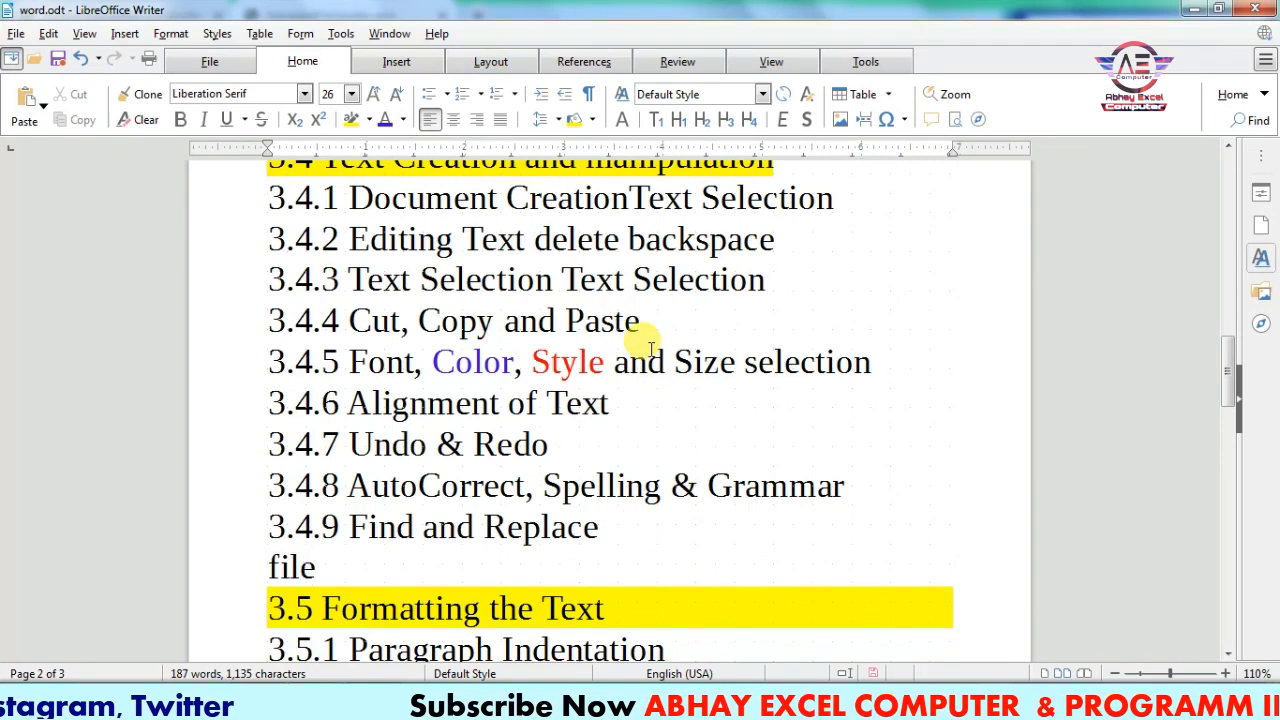
key(BackSpace)
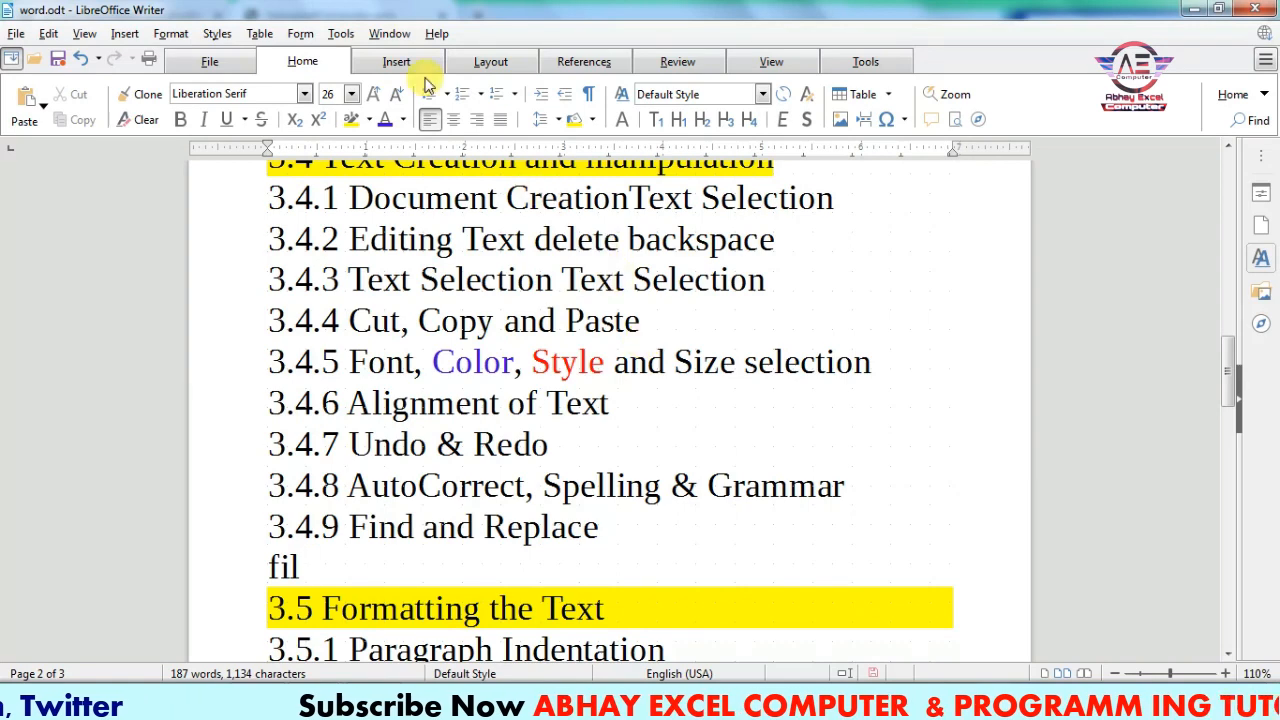
Turn automatic spell checking back on and add "fil fill" after the word "fil" below item 3.4.9
click(340, 34)
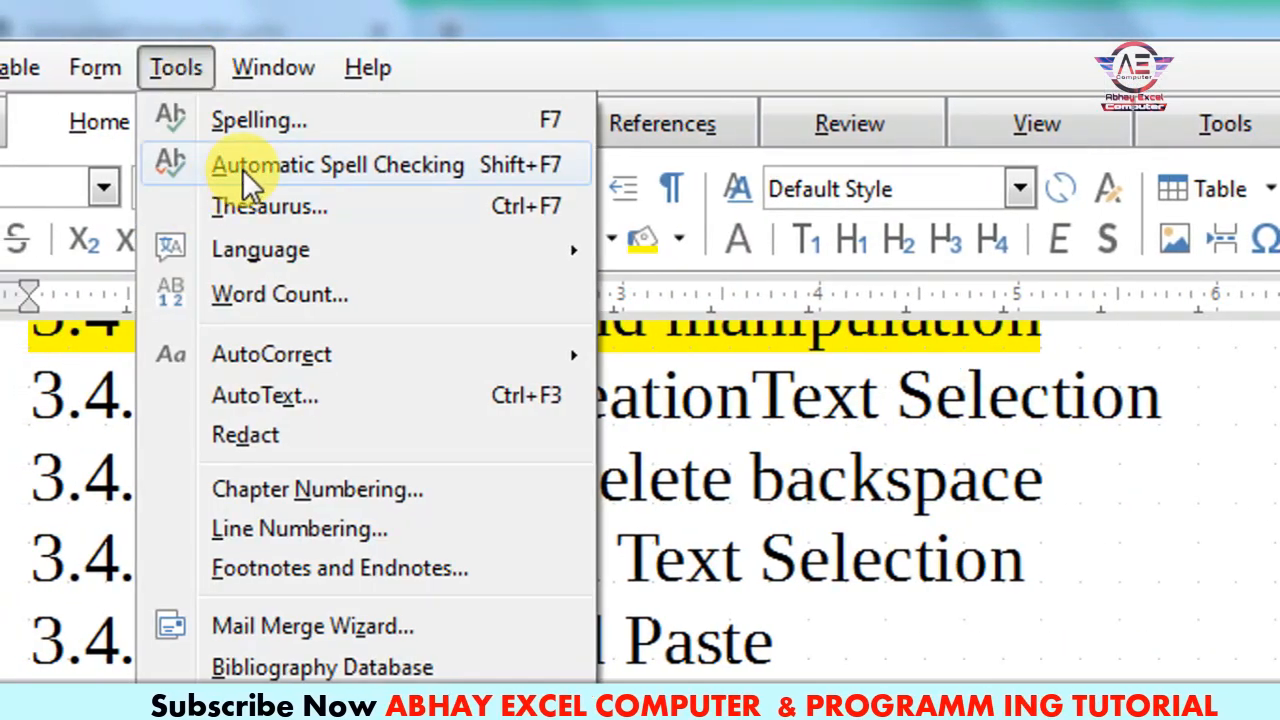
click(242, 168)
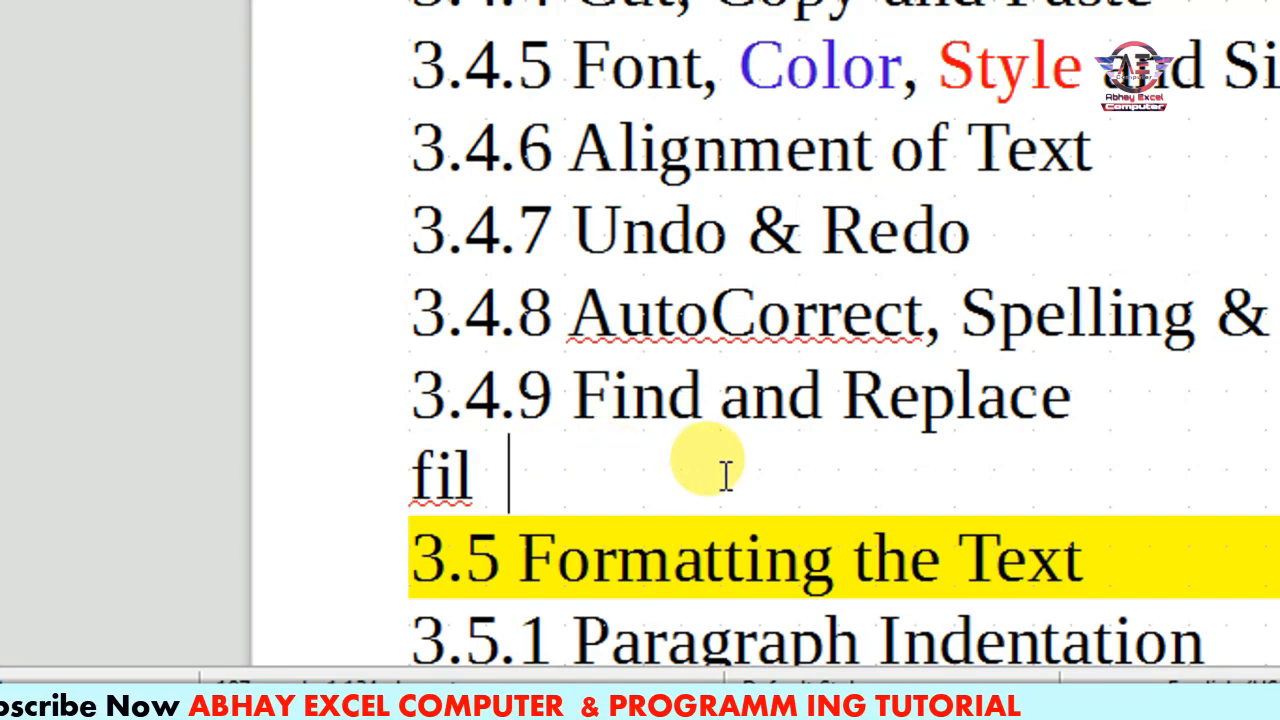
text(fil)
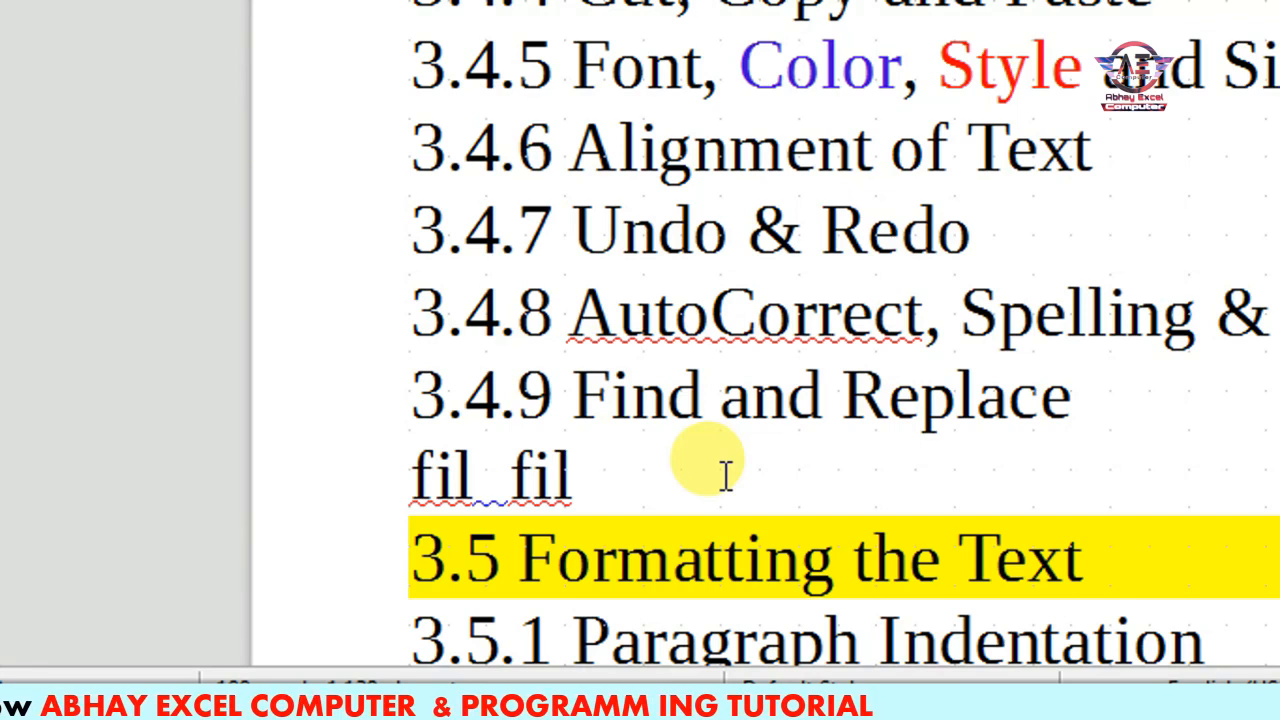
text( fill)
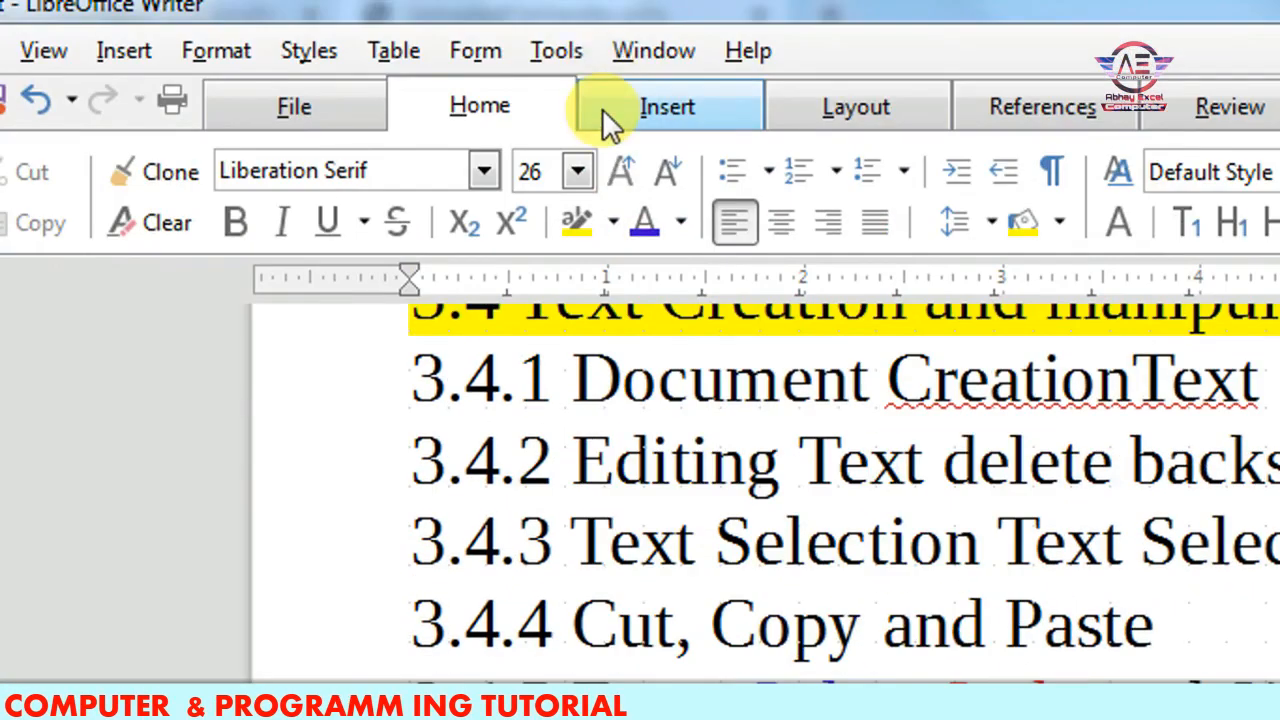
click(555, 52)
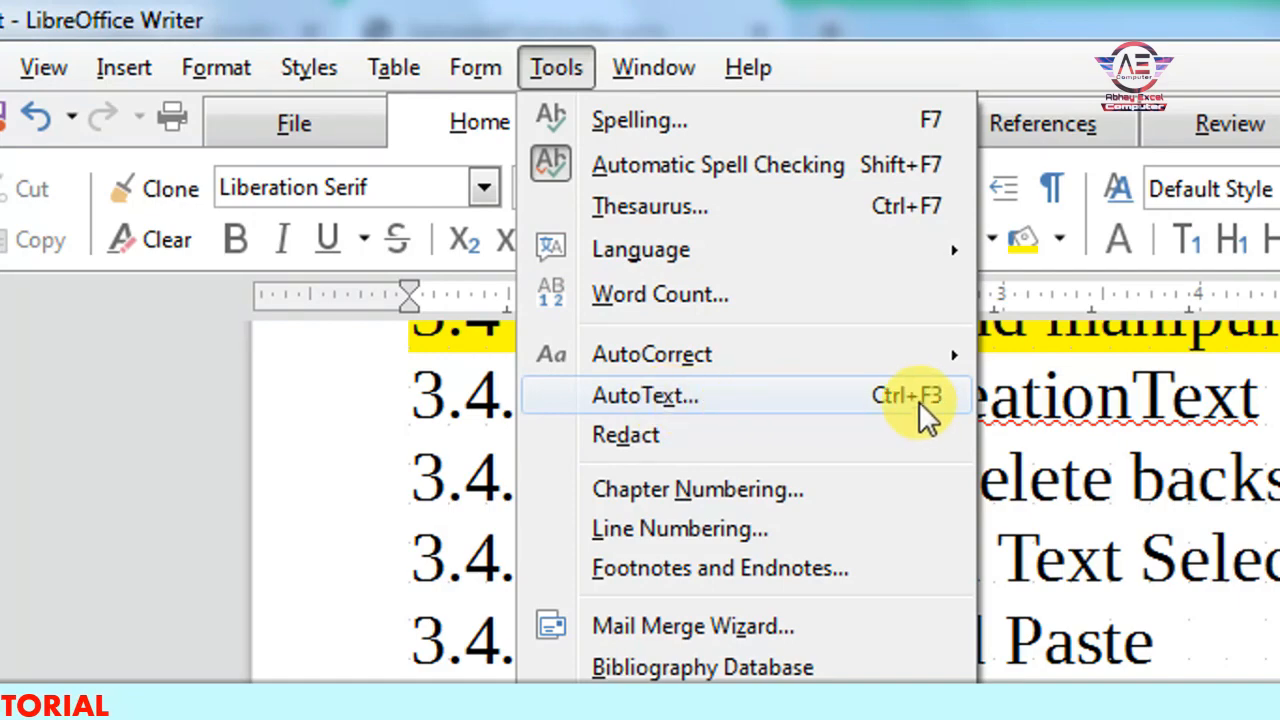
click(1115, 505)
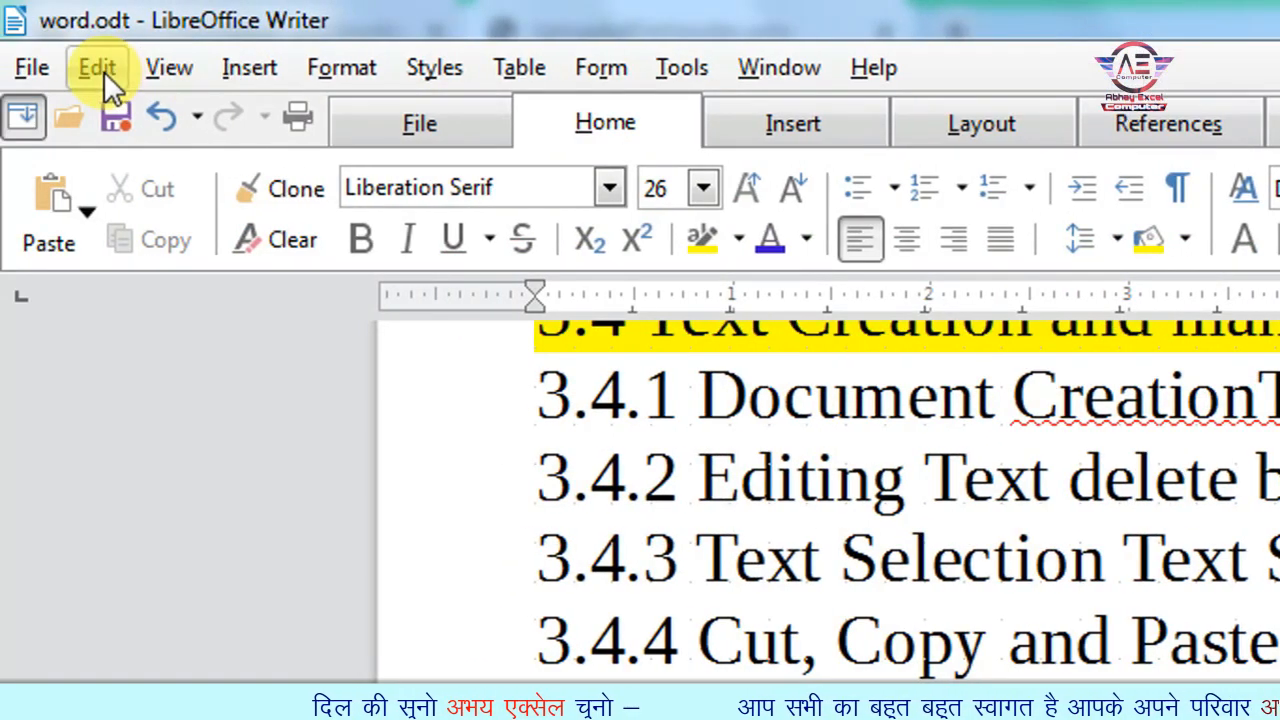
Search the document for the word "color" with Find
click(20, 68)
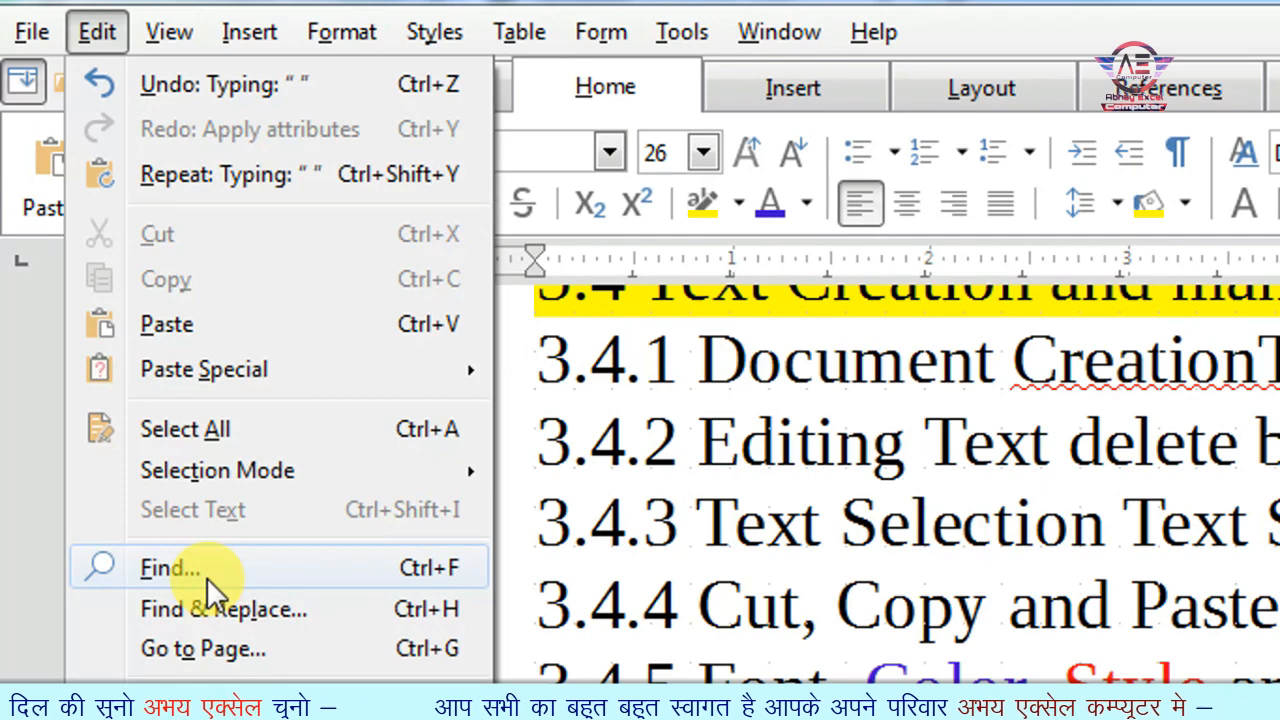
click(206, 577)
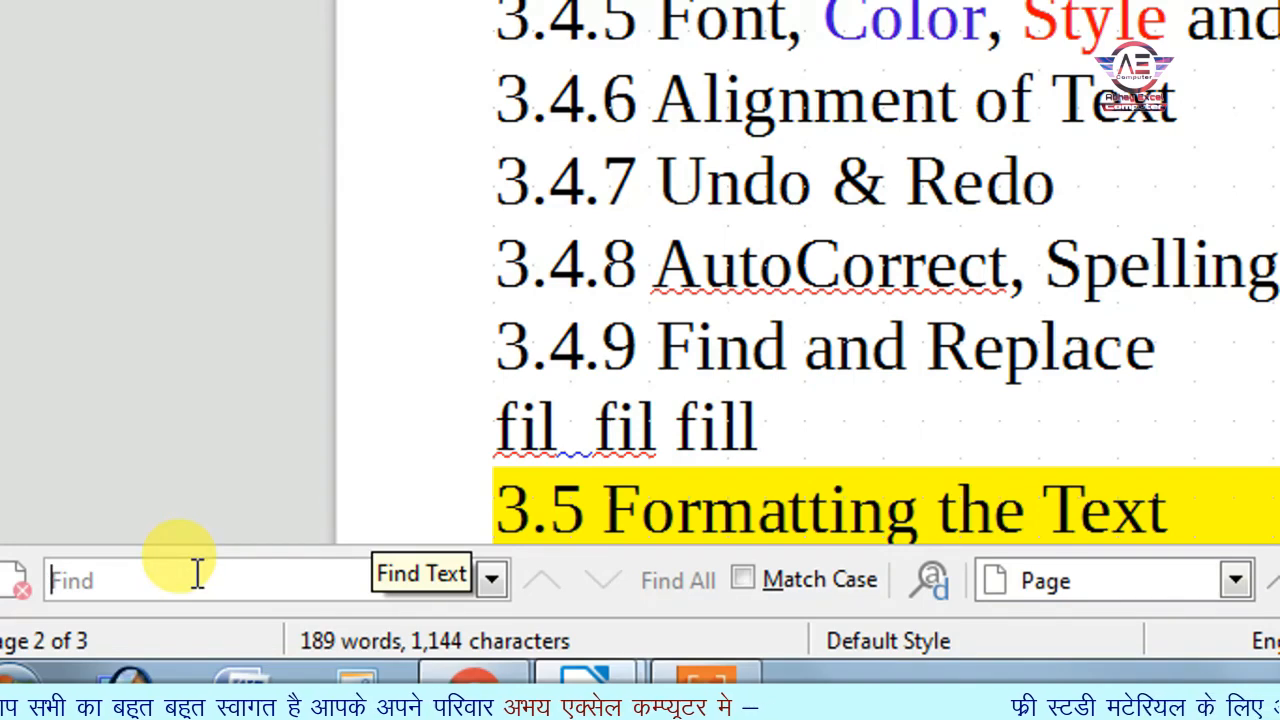
text(color)
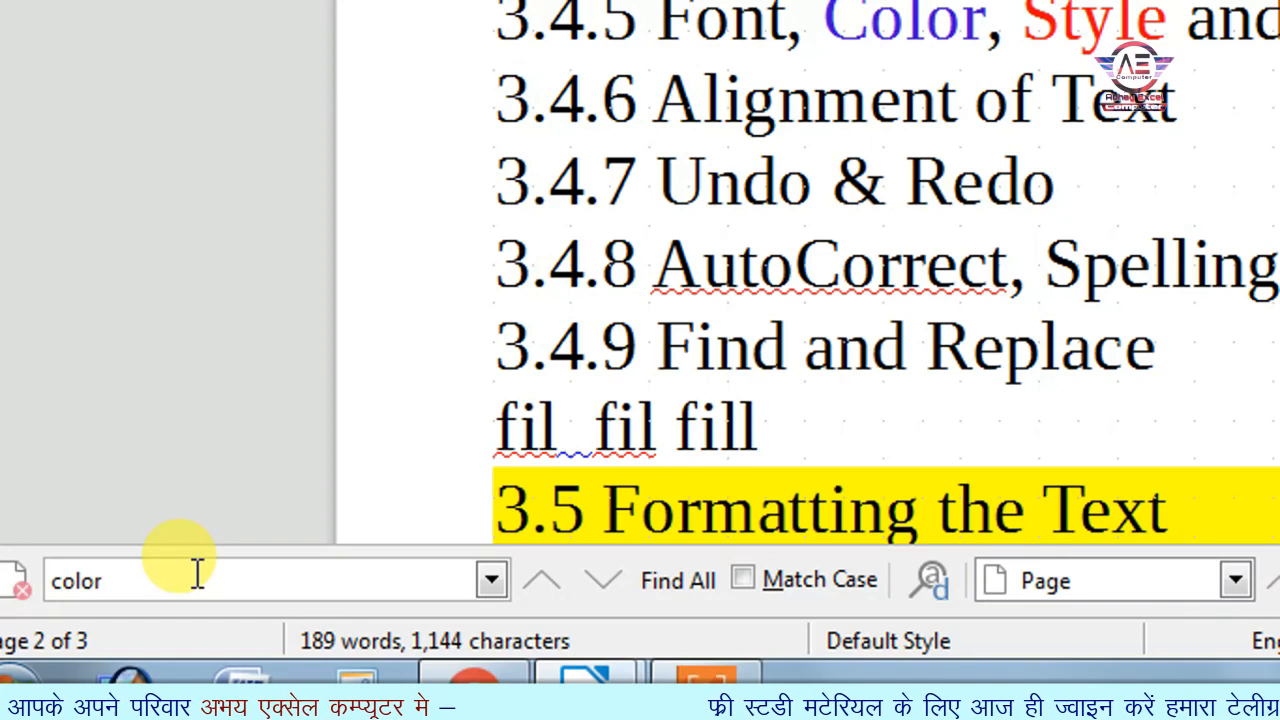
key(Return)
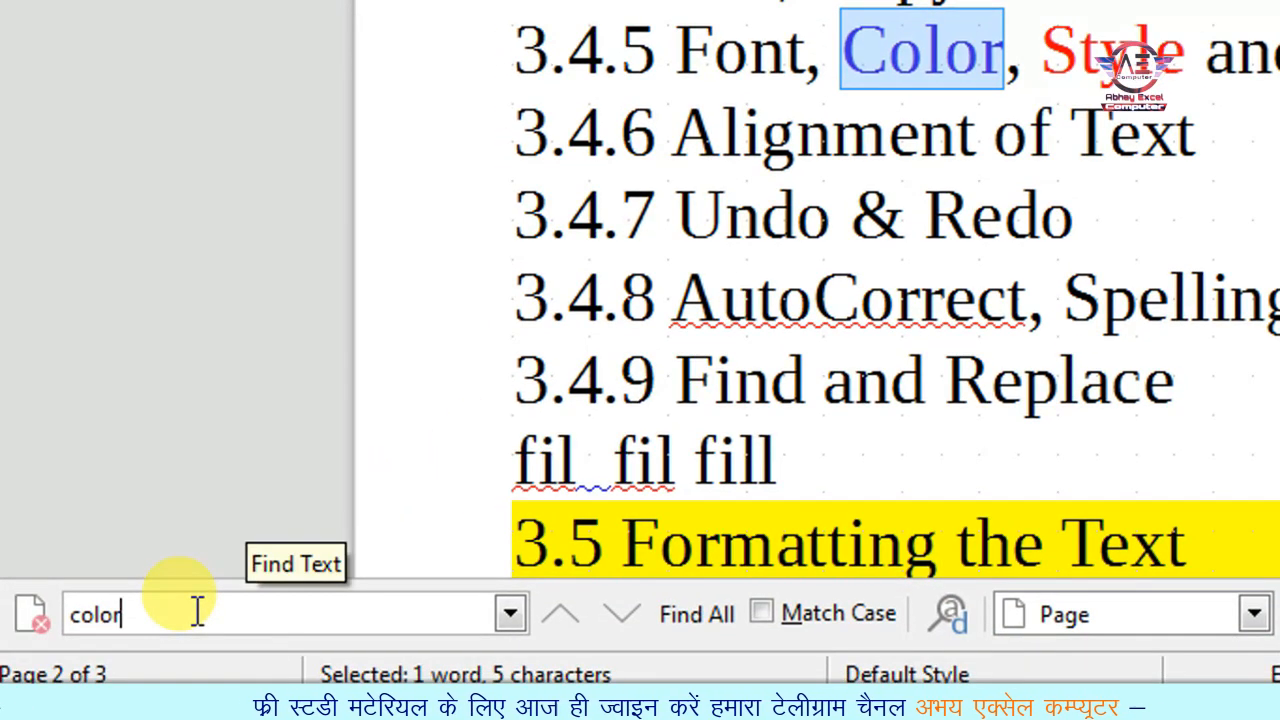
Replace the search term with "undo", find it in the document, and deselect the match
drag(182, 630, 14, 630)
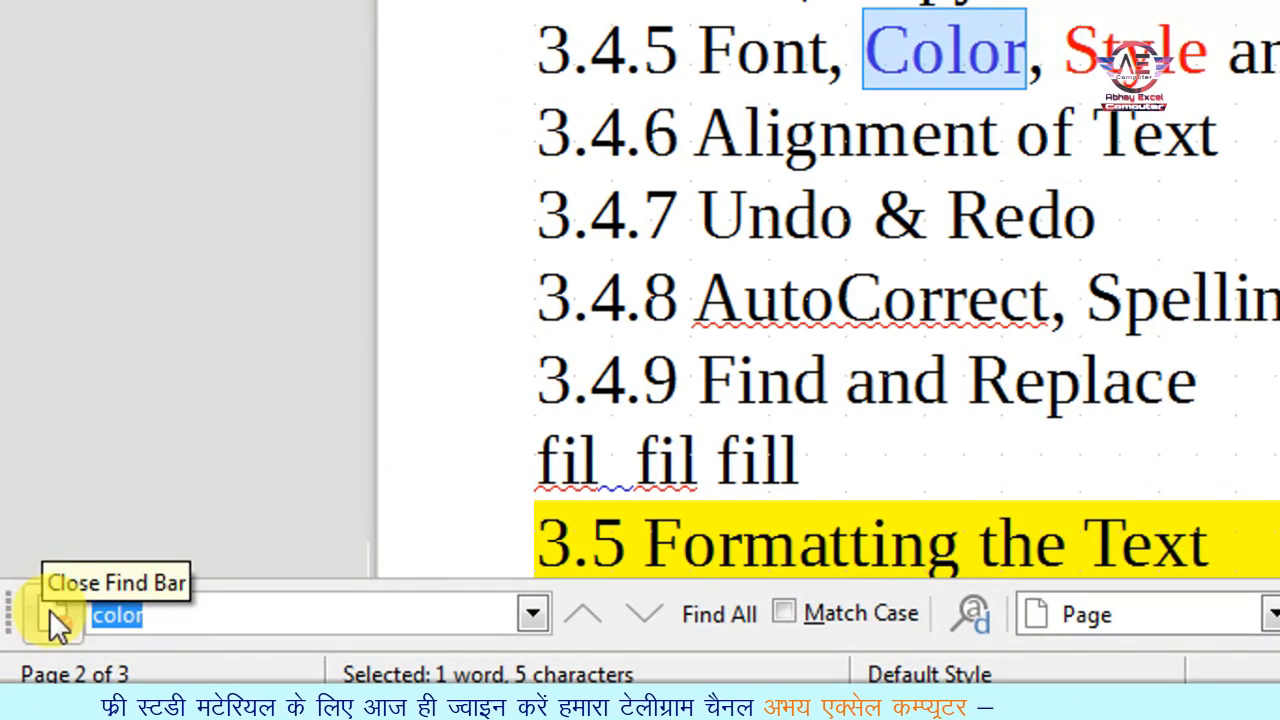
text(undo)
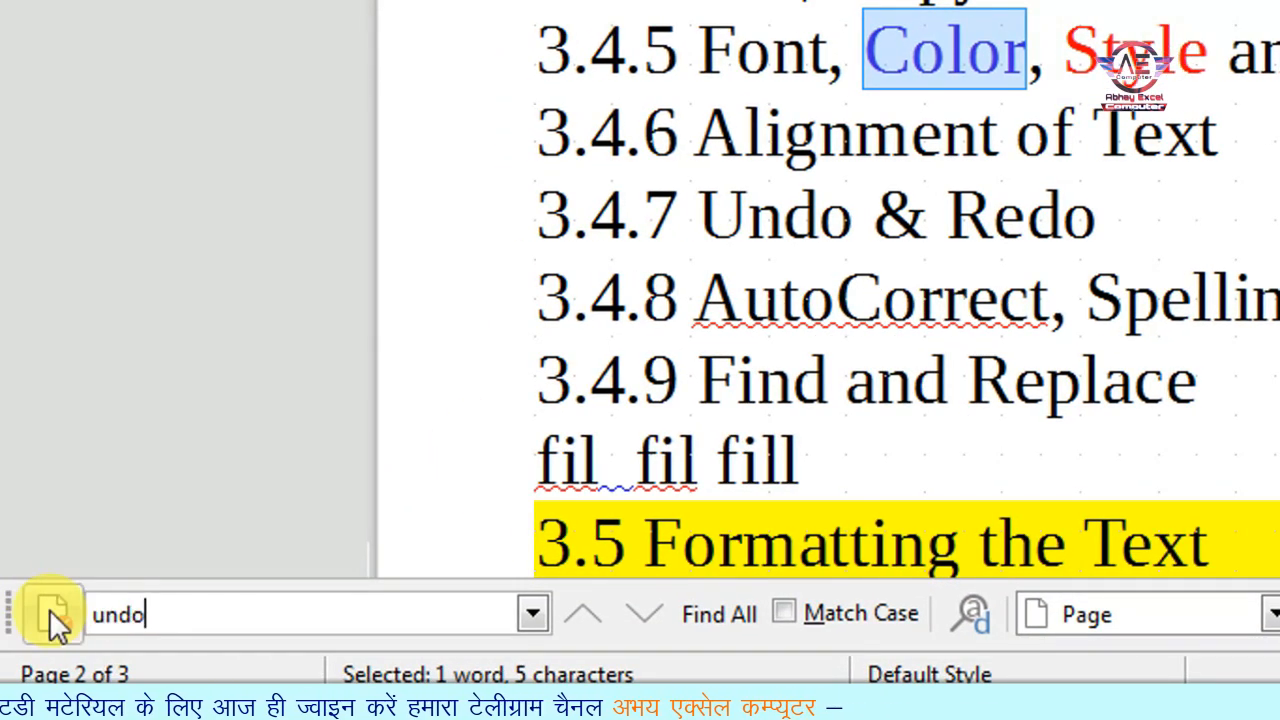
key(Return)
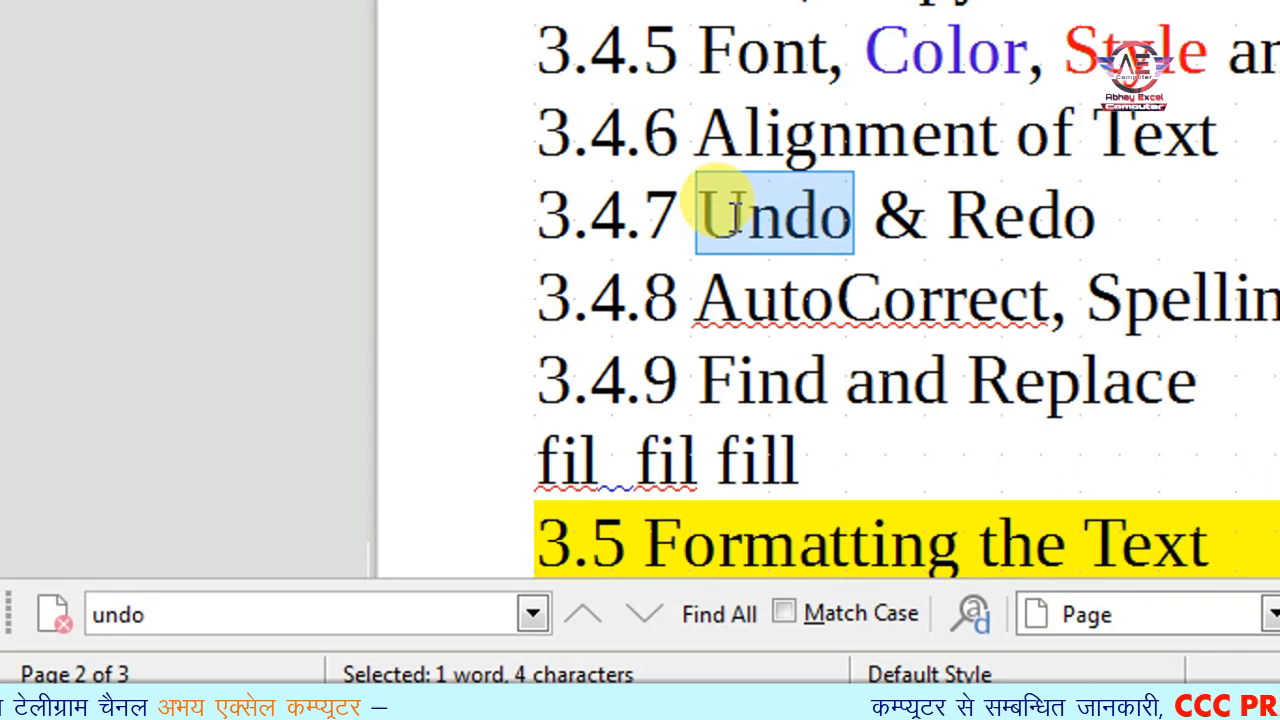
click(873, 212)
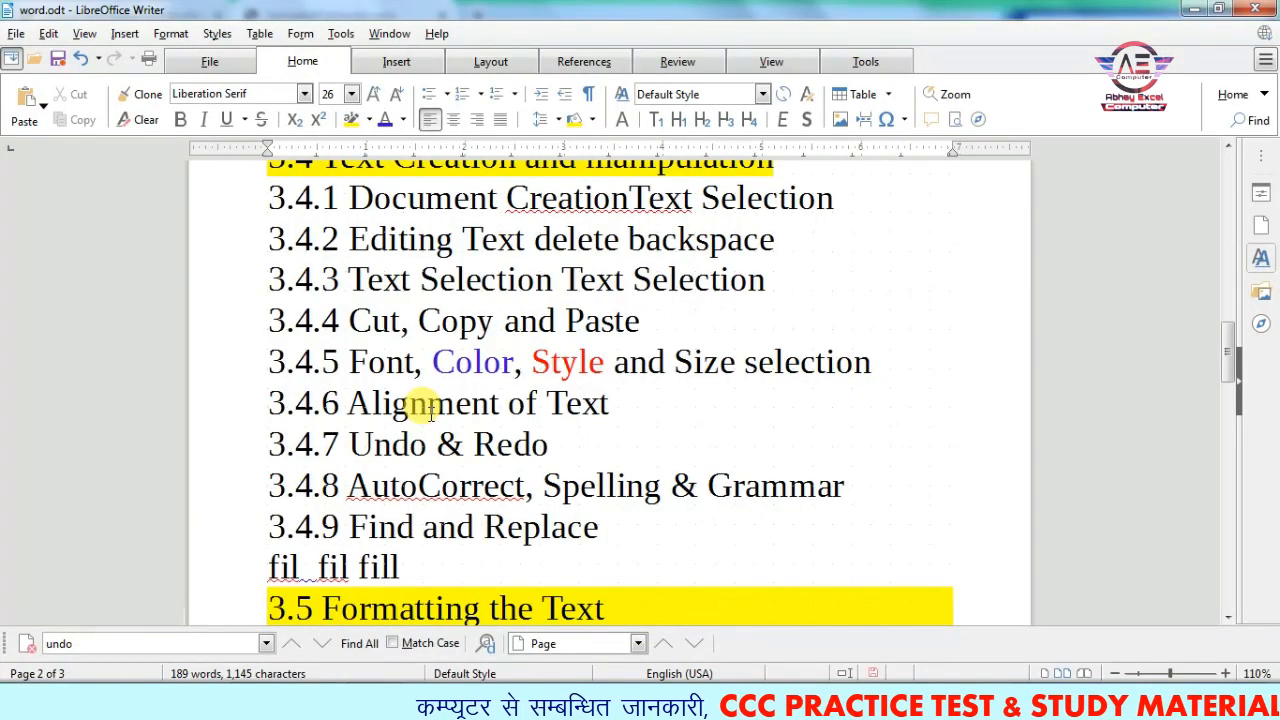
Clear the previous search term and search the document for "fill"
click(50, 34)
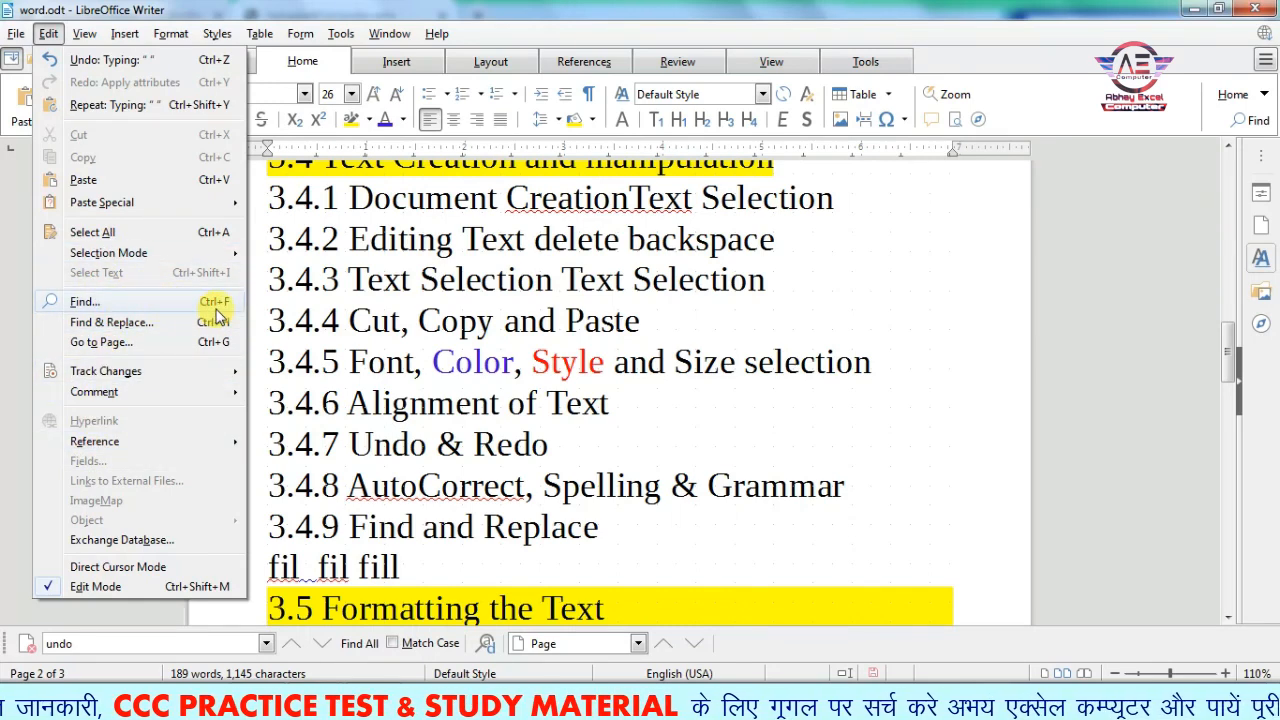
key(ctrl+f)
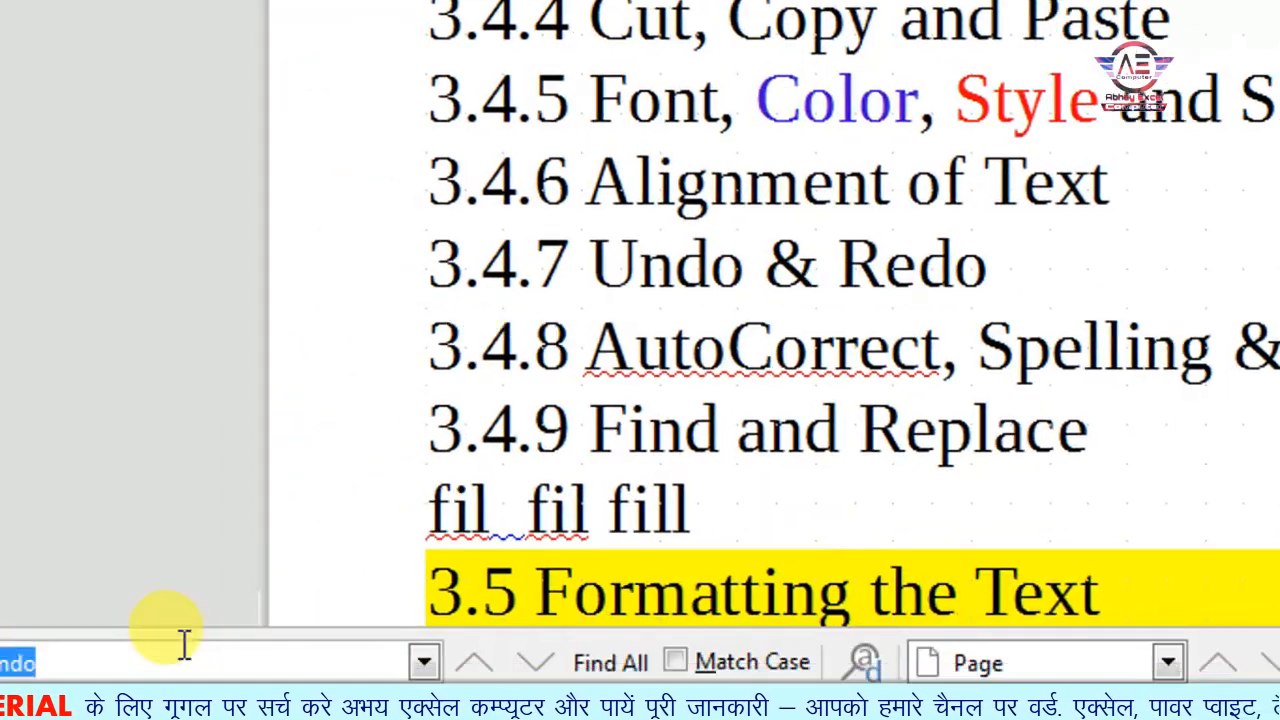
click(197, 612)
key(BackSpace)
key(BackSpace)
key(BackSpace)
key(BackSpace)
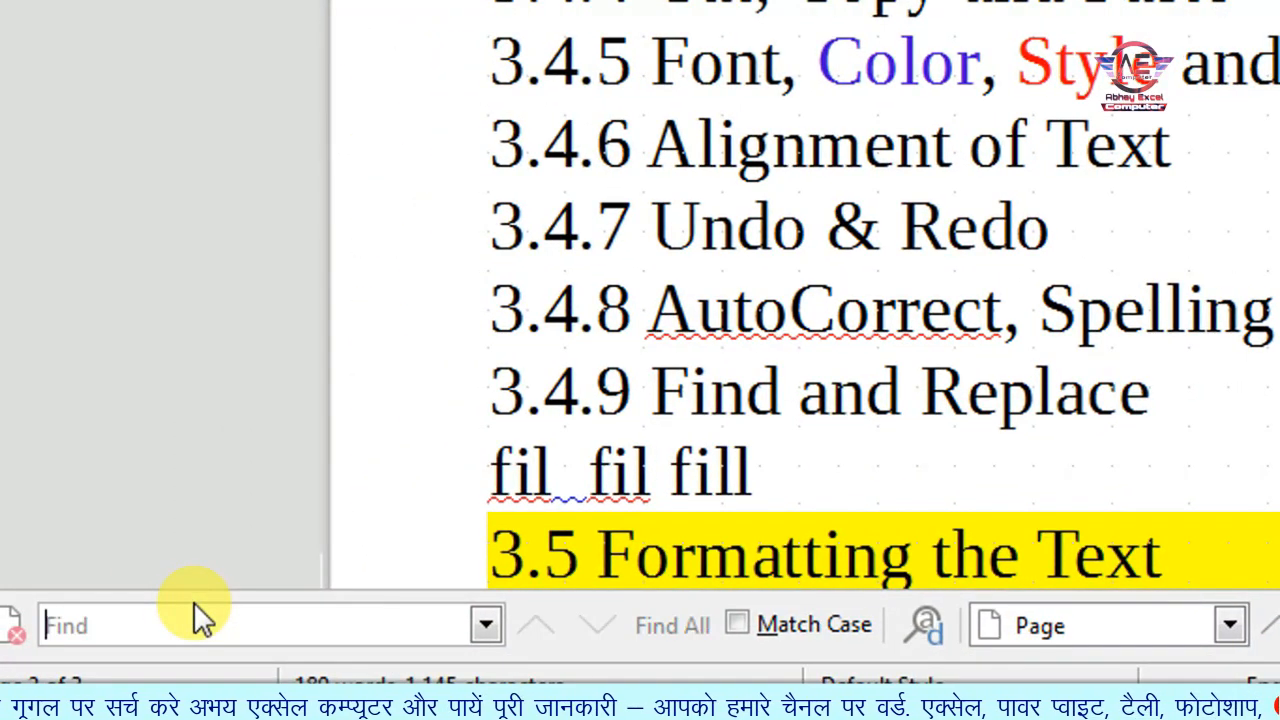
text(fill)
key(Return)
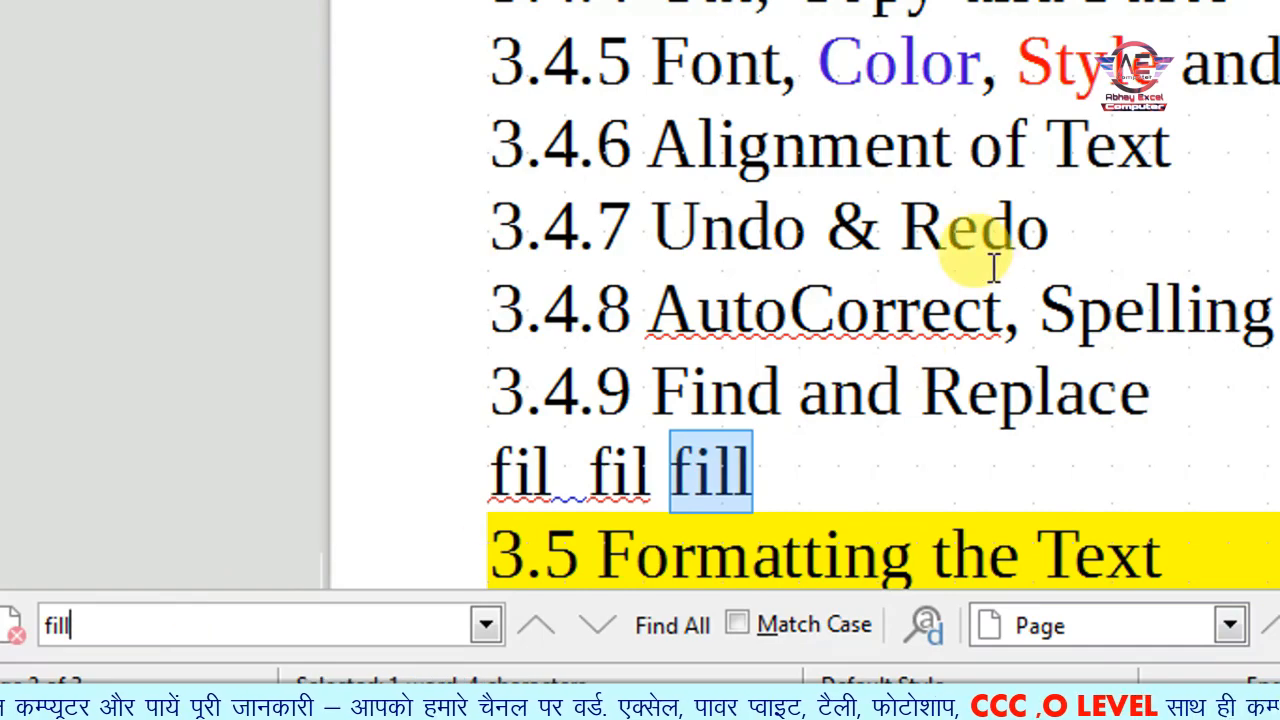
Open Find & Replace for the search term "fill" and enter "unfill" as the replacement text
scroll(900, 200, up, 2)
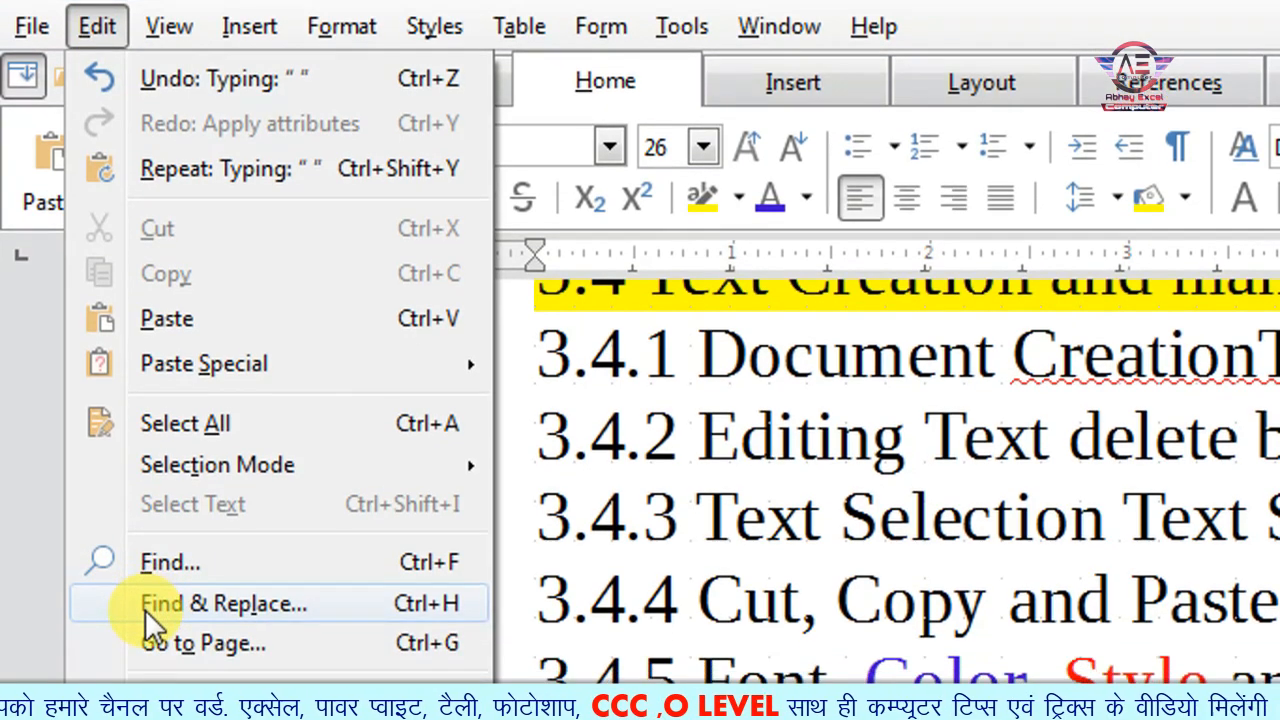
click(147, 646)
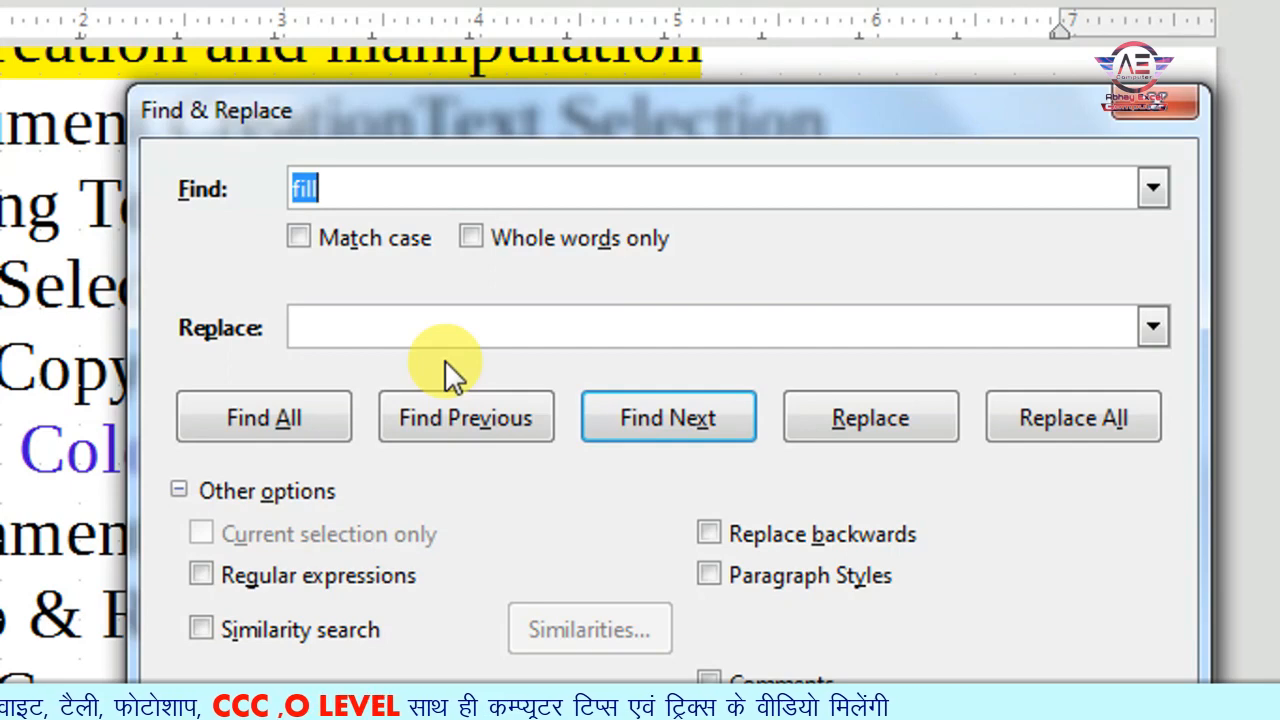
click(390, 328)
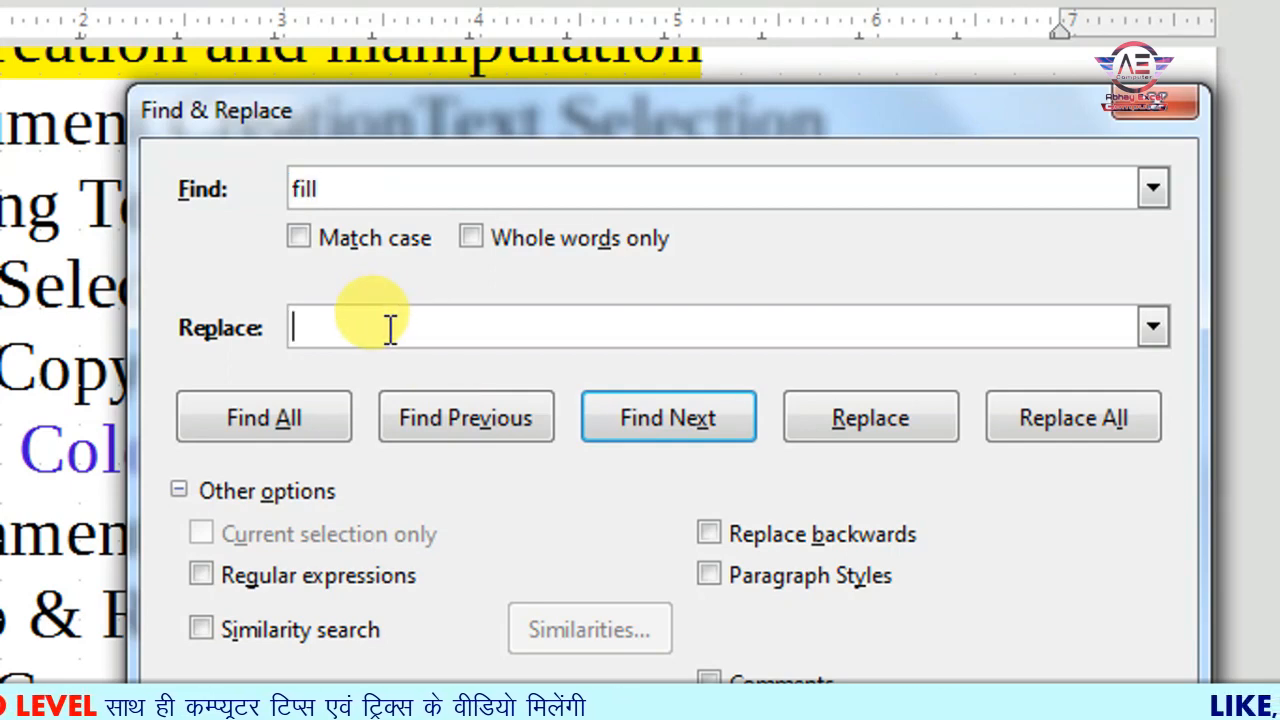
text(unfill)
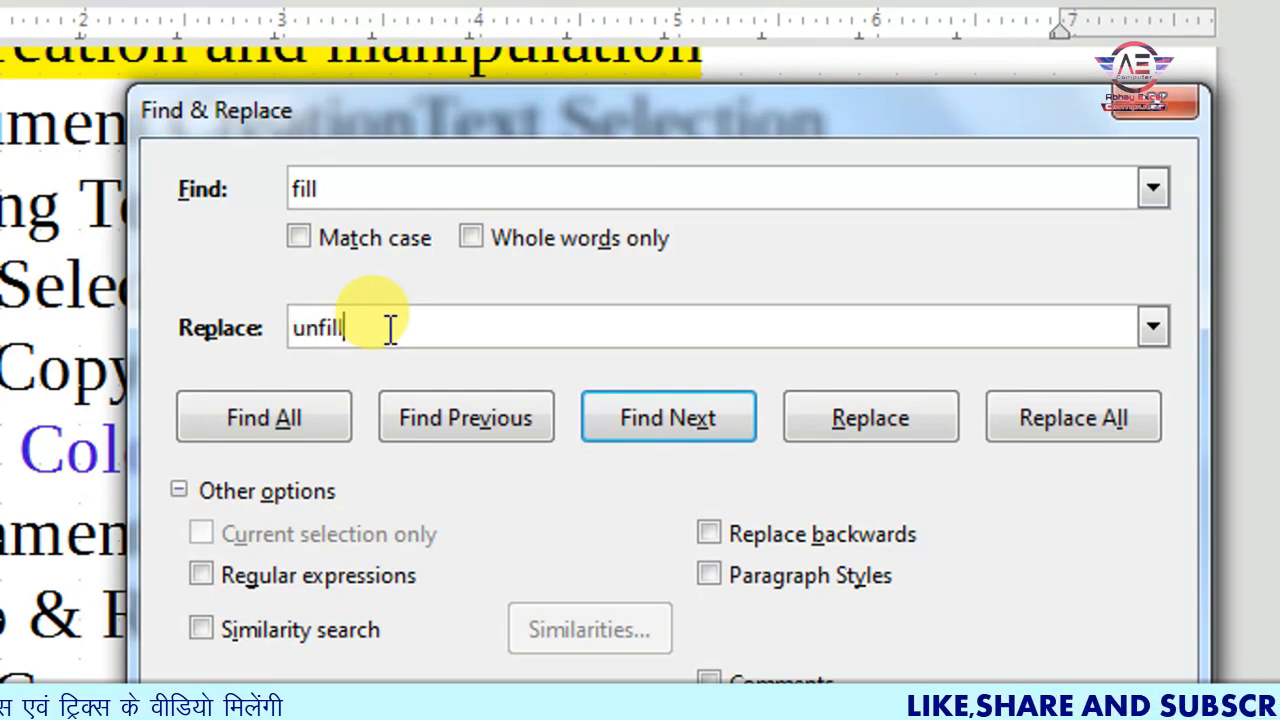
Change the replacement text to "blank"
key(BackSpace)
key(BackSpace)
key(BackSpace)
key(BackSpace)
key(BackSpace)
key(BackSpace)
text(bla)
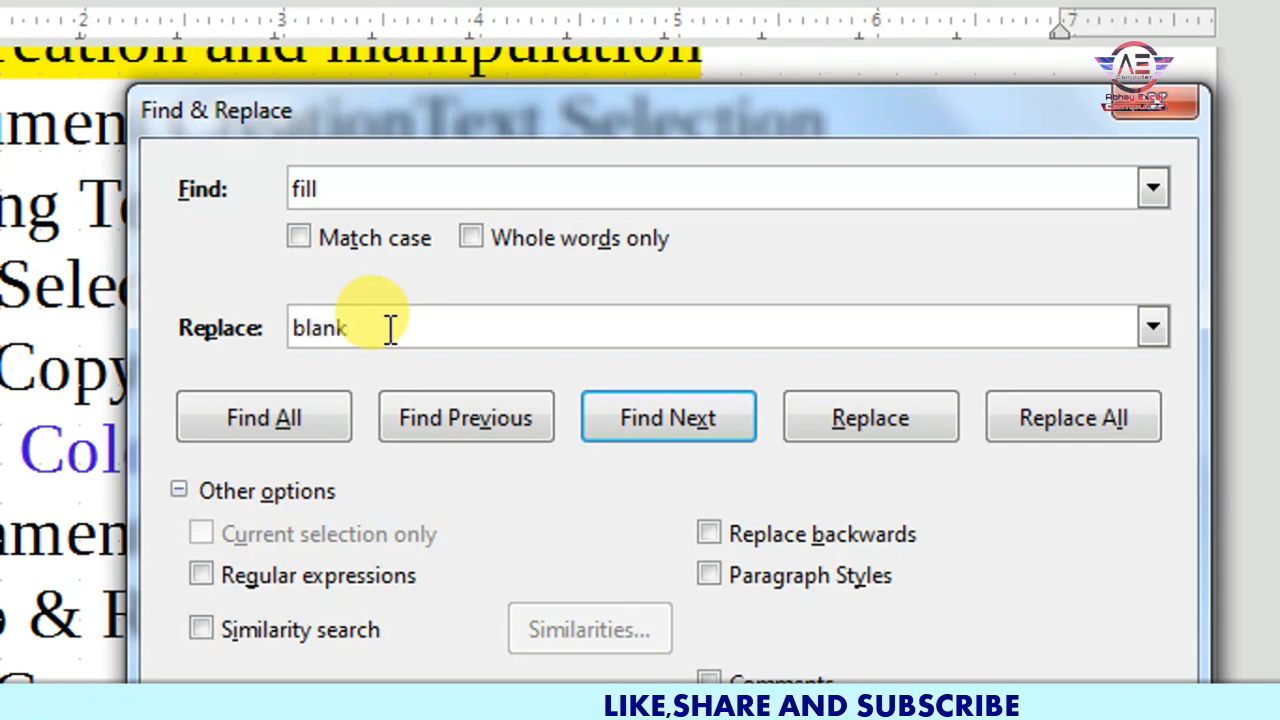
text(nk)
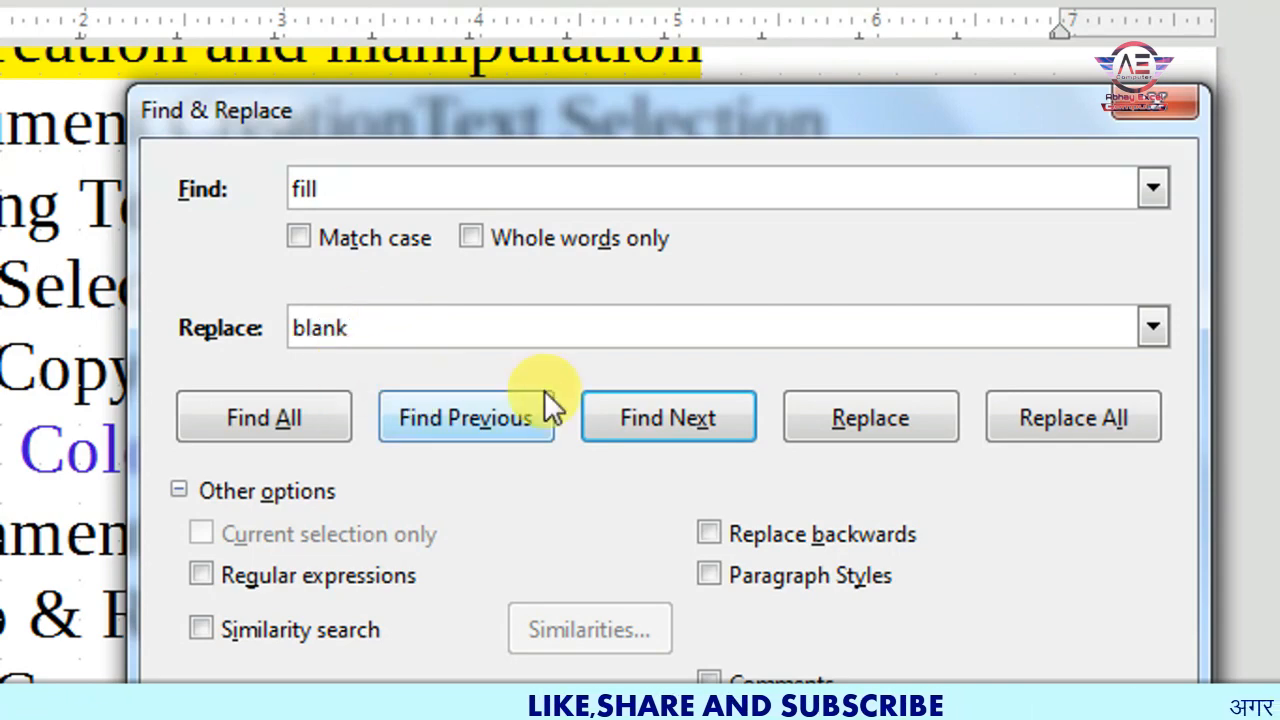
Replace "fill" with "blank" below item 3.4.9, run Replace All for any other matches, and close Find & Replace
click(862, 406)
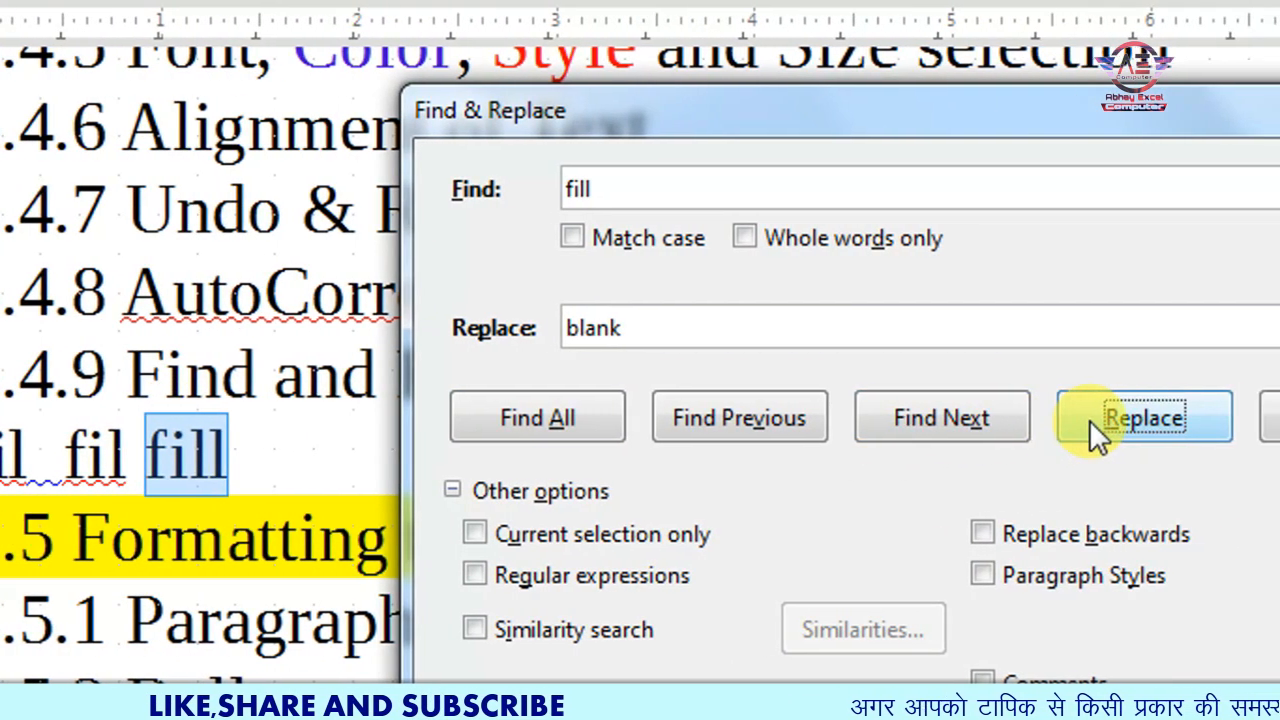
click(1093, 420)
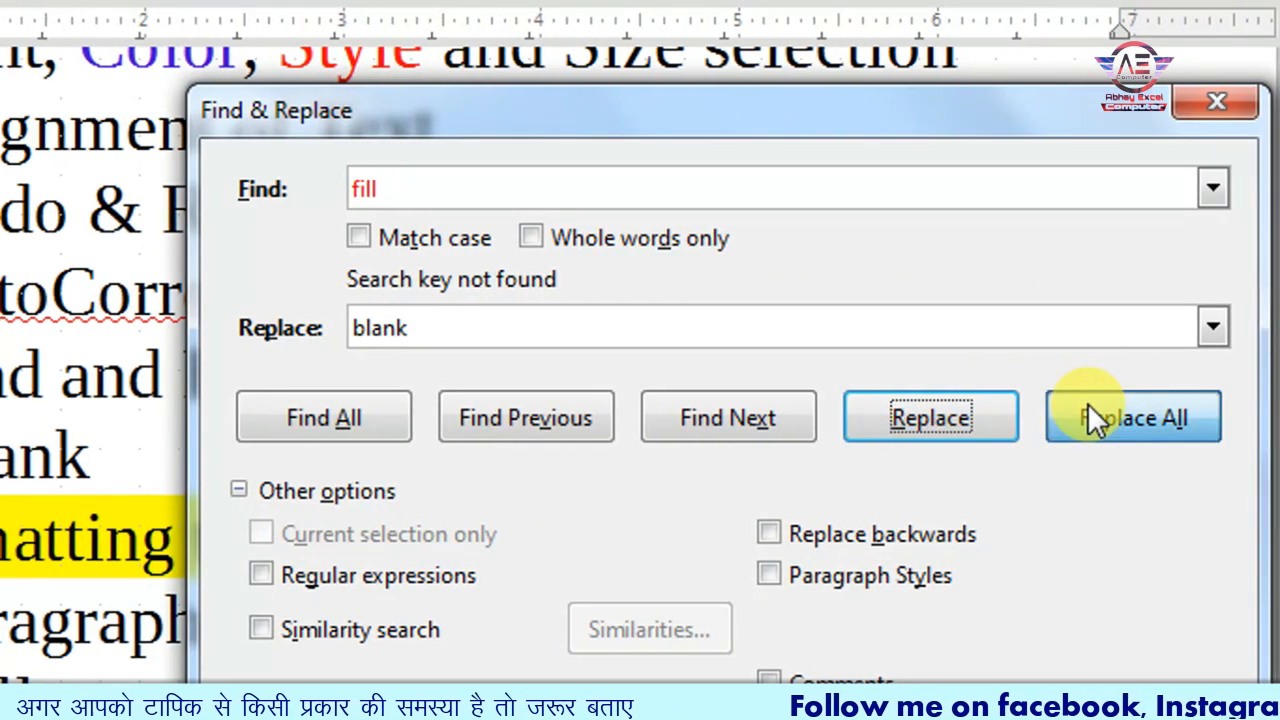
click(1089, 418)
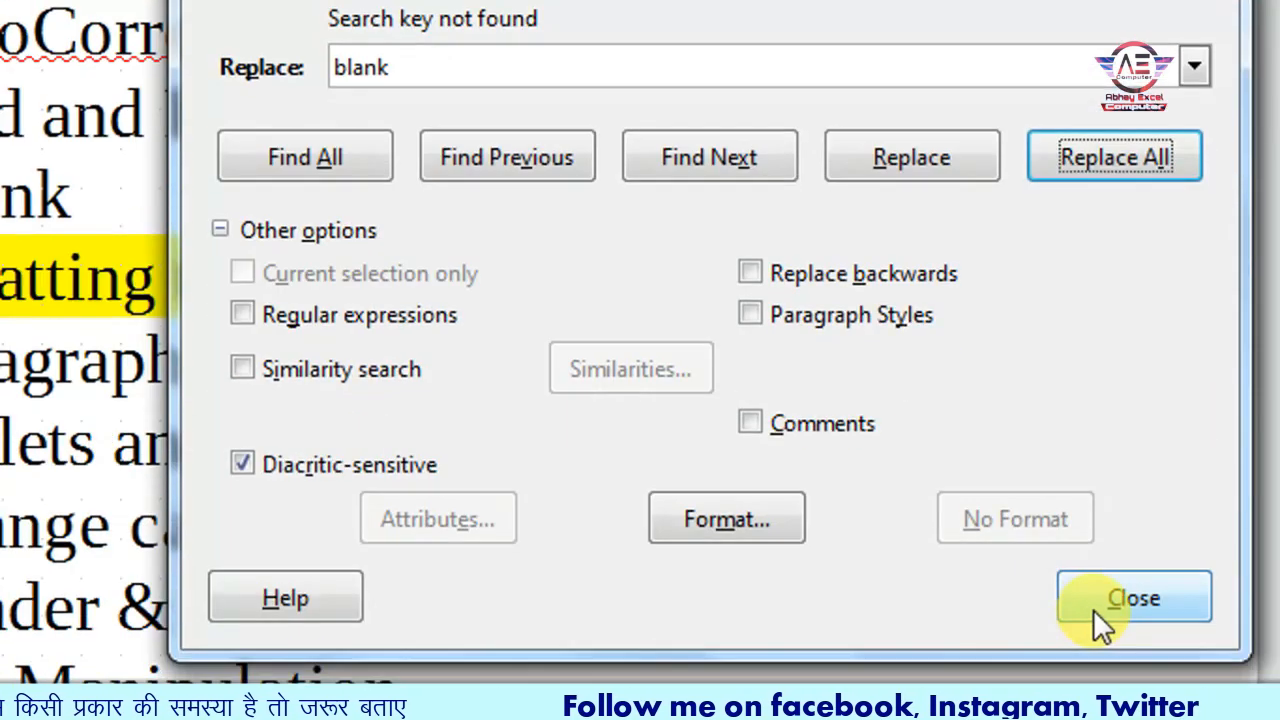
click(1110, 596)
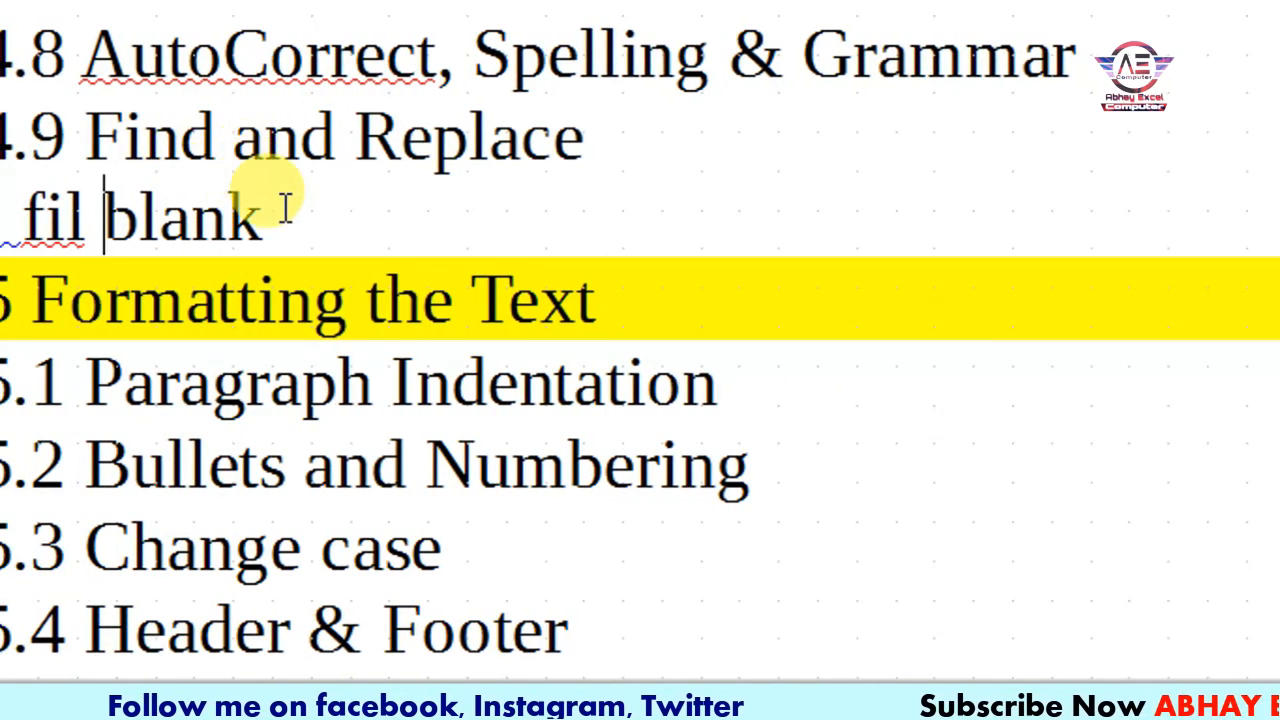
Insert an empty line above the heading "3.5 Formatting the Text" and another above "3.6 Table Manipulation"
click(197, 292)
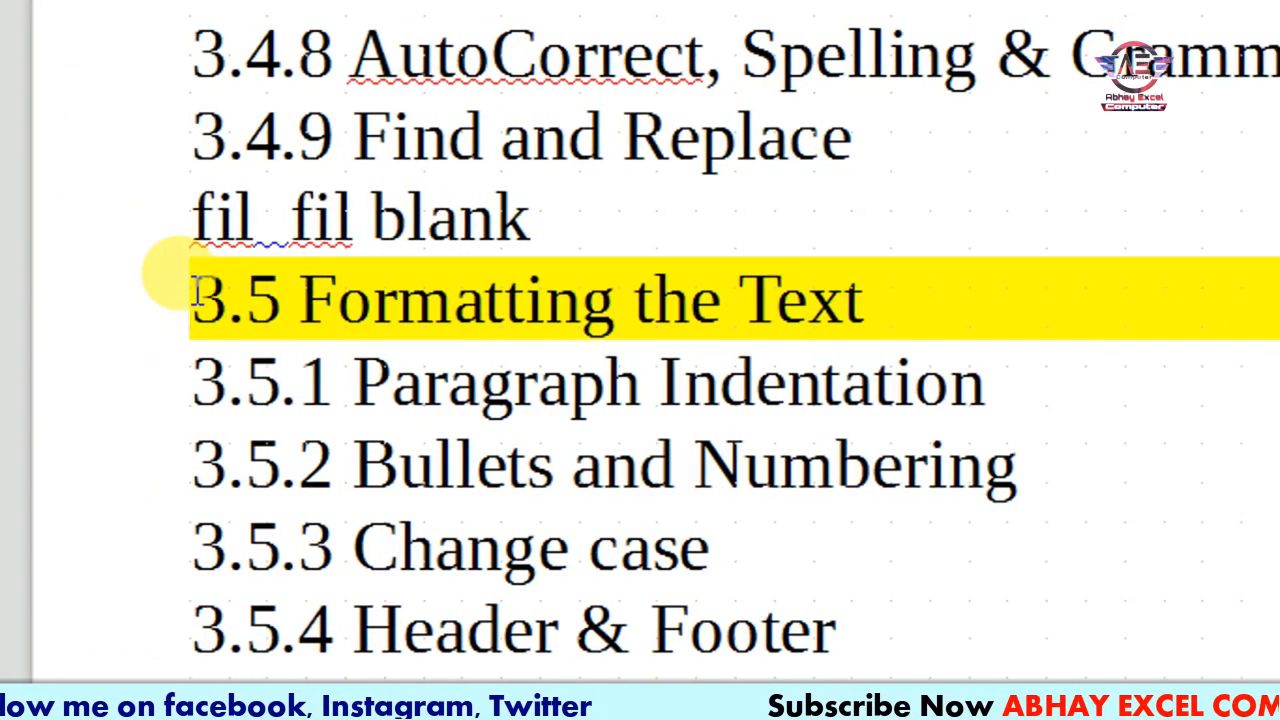
key(Return)
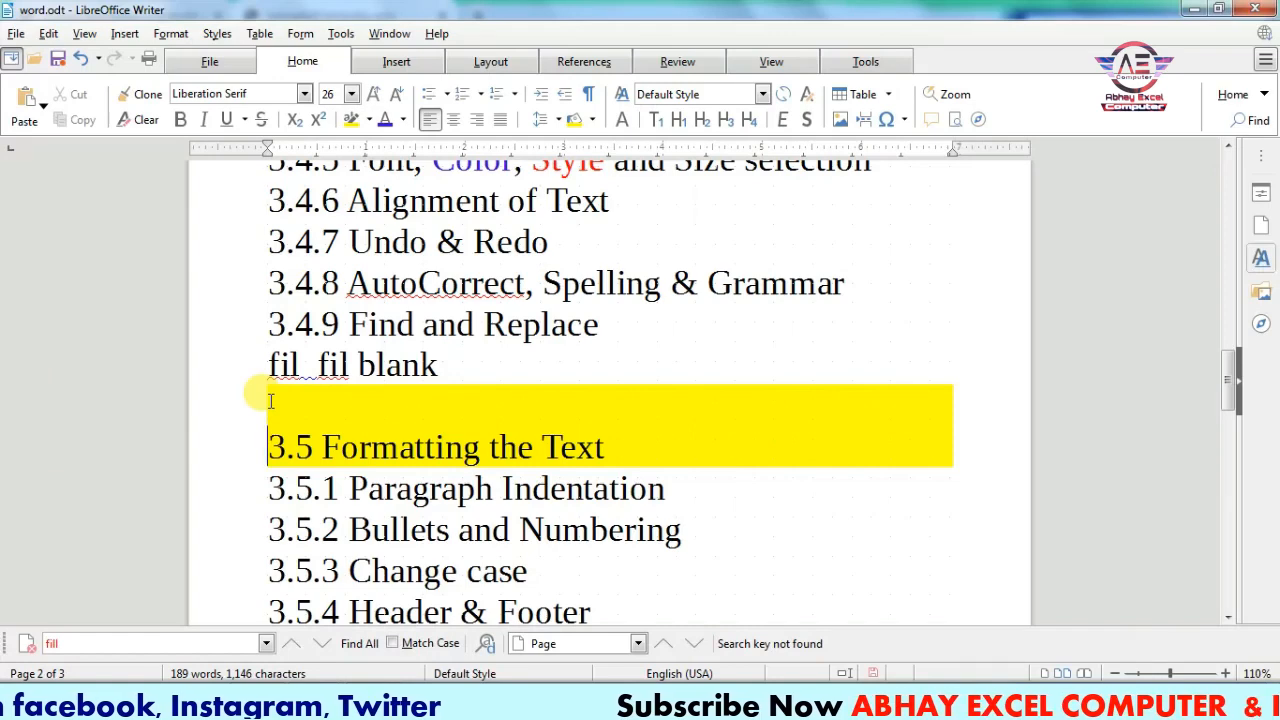
scroll(350, 352, down, 2)
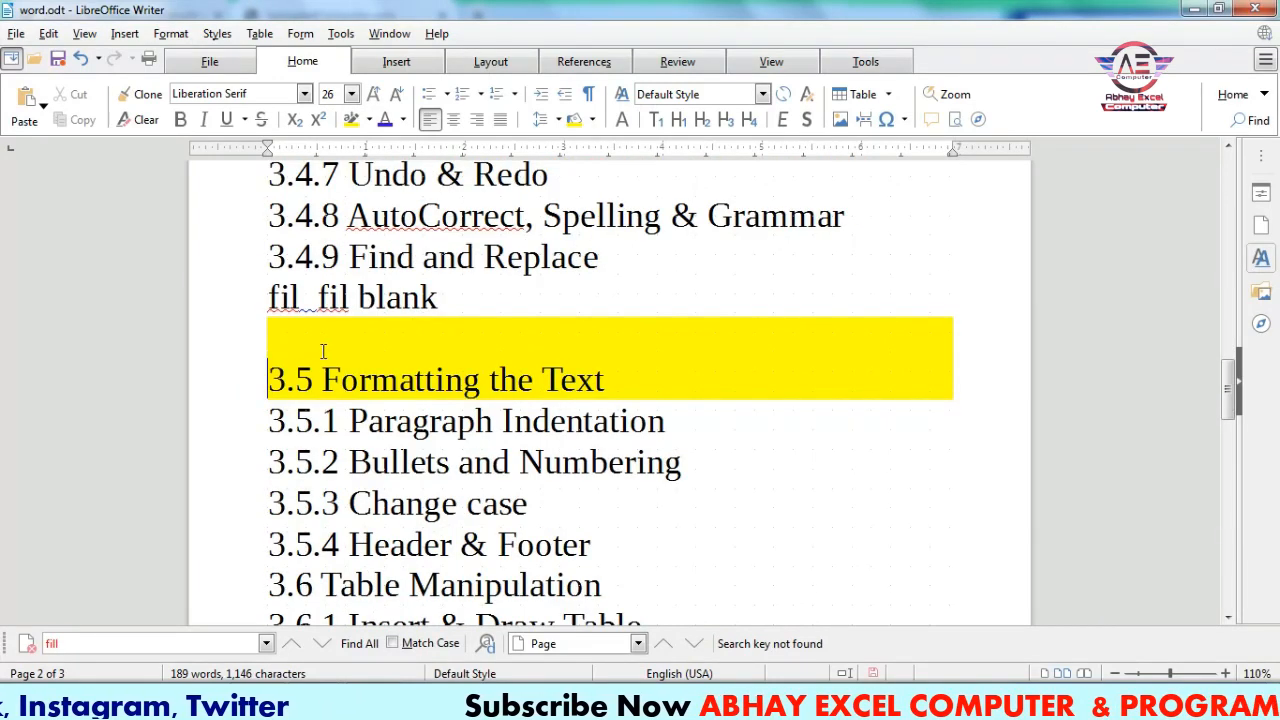
scroll(335, 388, down, 2)
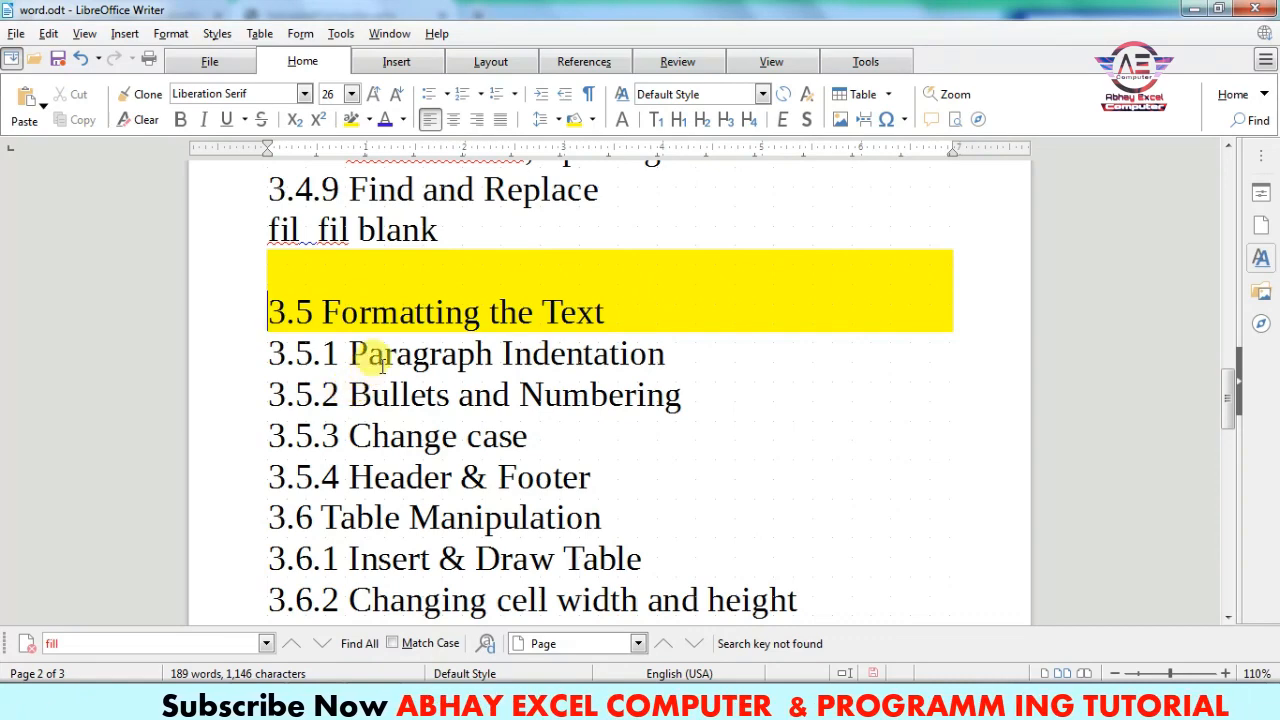
scroll(368, 345, down, 2)
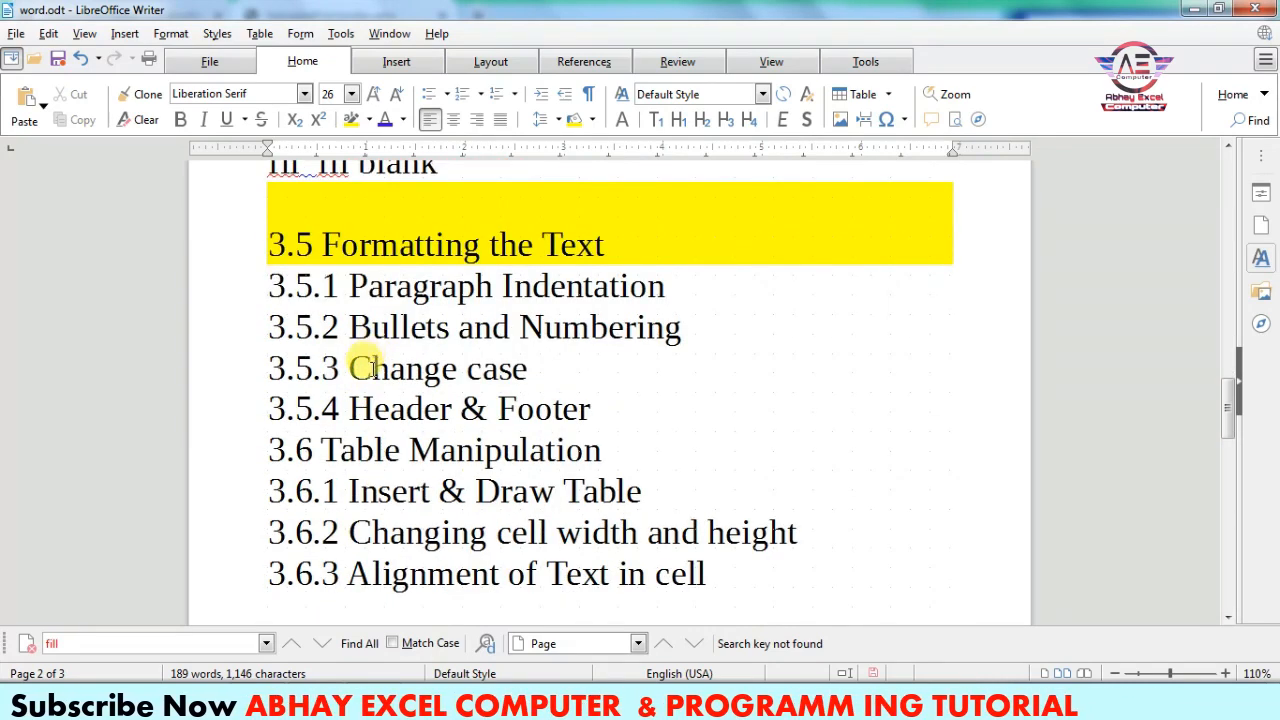
click(266, 449)
key(Return)
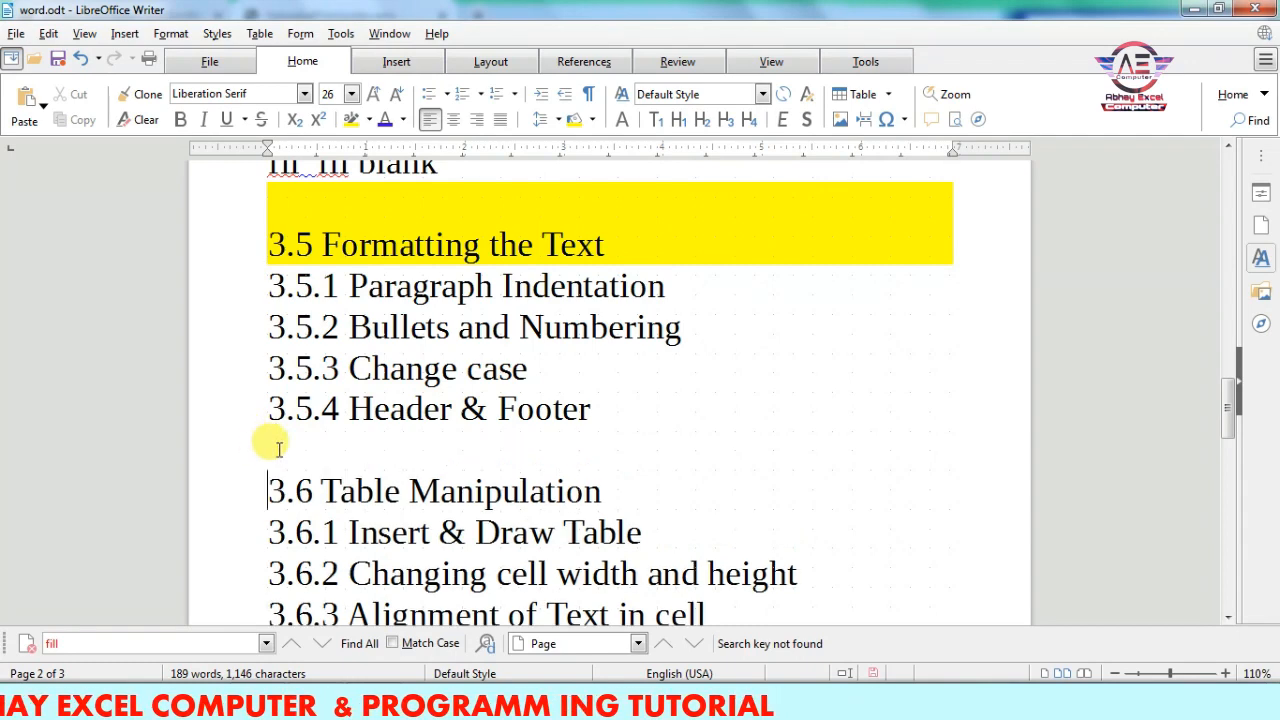
scroll(412, 437, up, 5)
scroll(417, 440, up, 5)
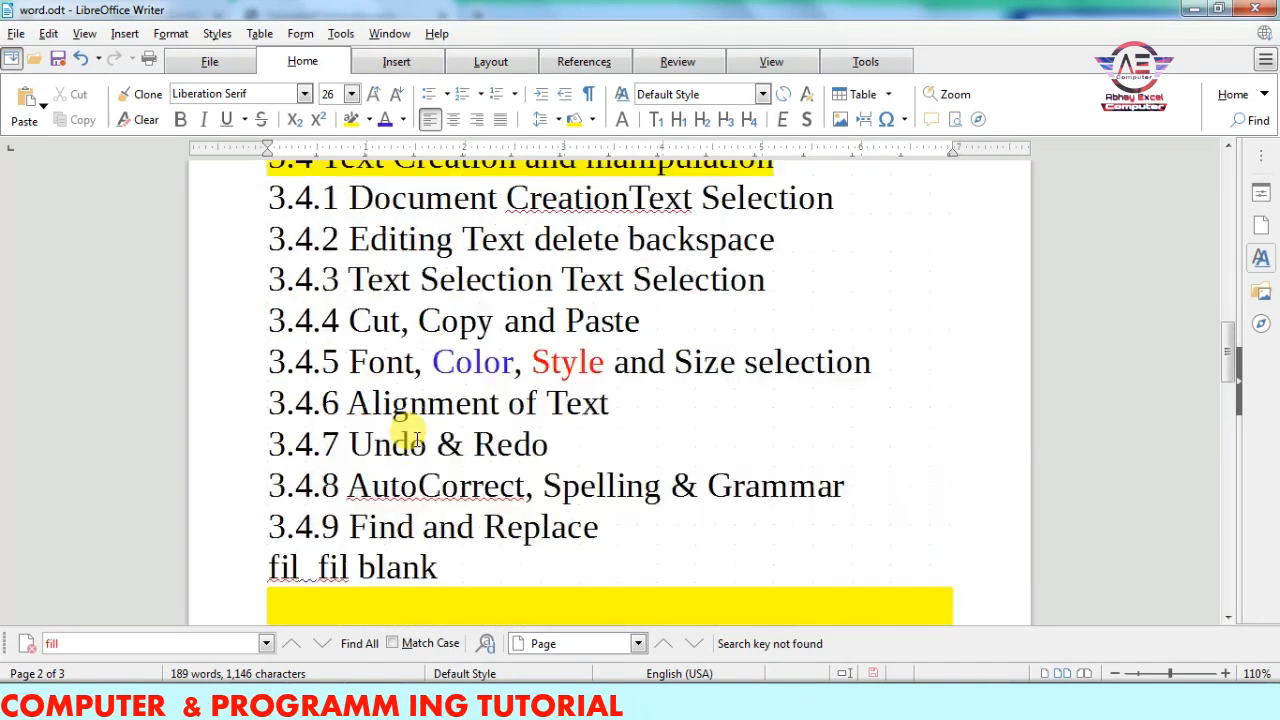